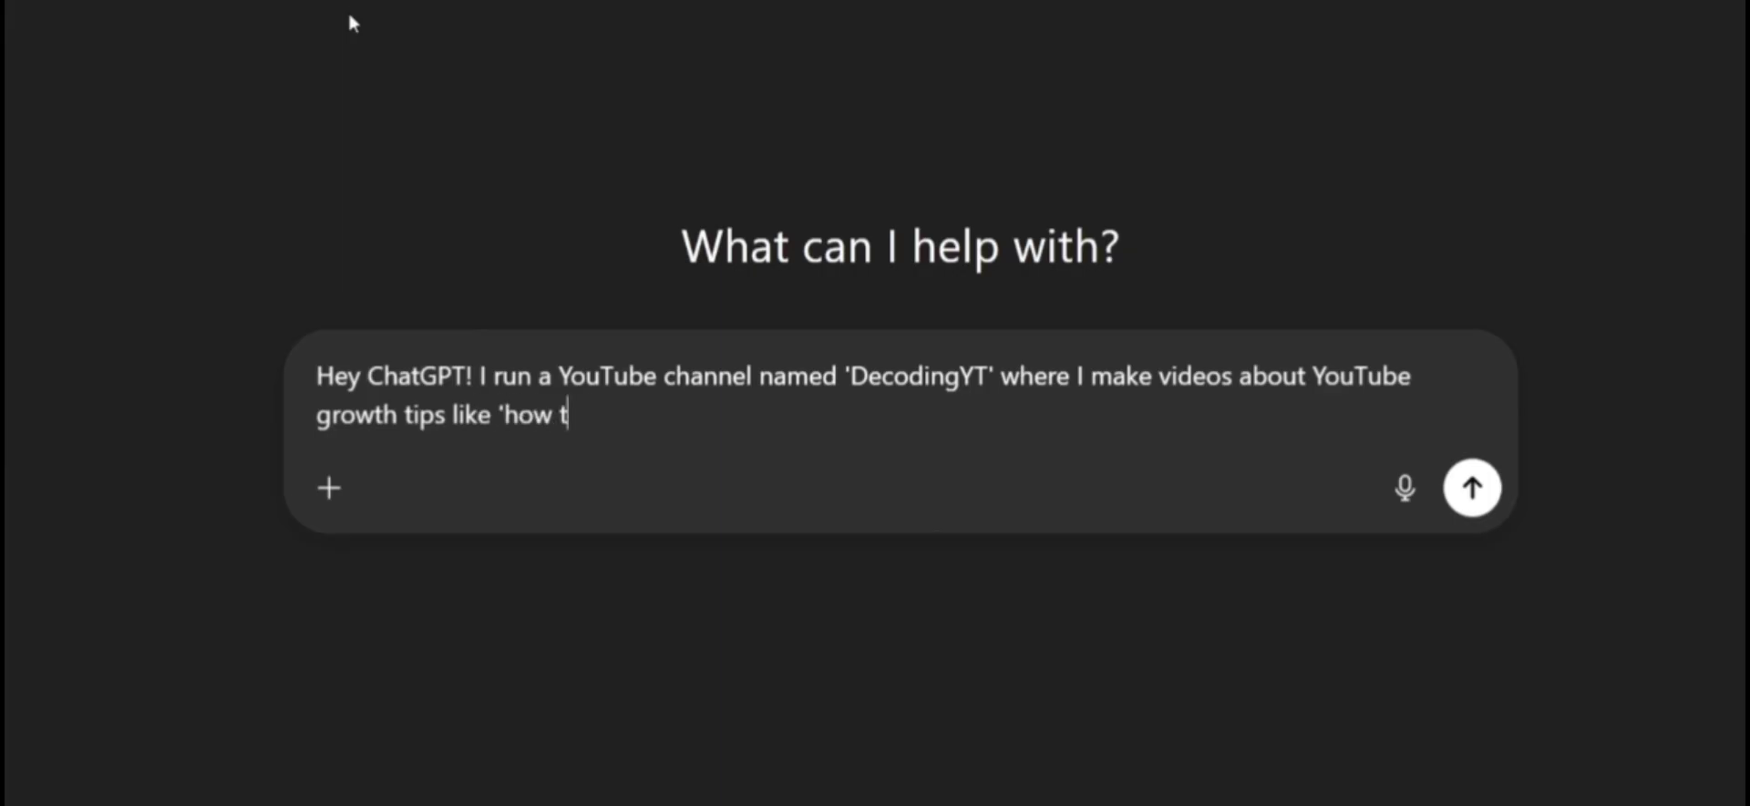
Send a message describing the DecodingYT channel's growth tips, mobile editing tutorials and audience of aspiring YouTubers in India, asking to save this to memory.
text(ers')
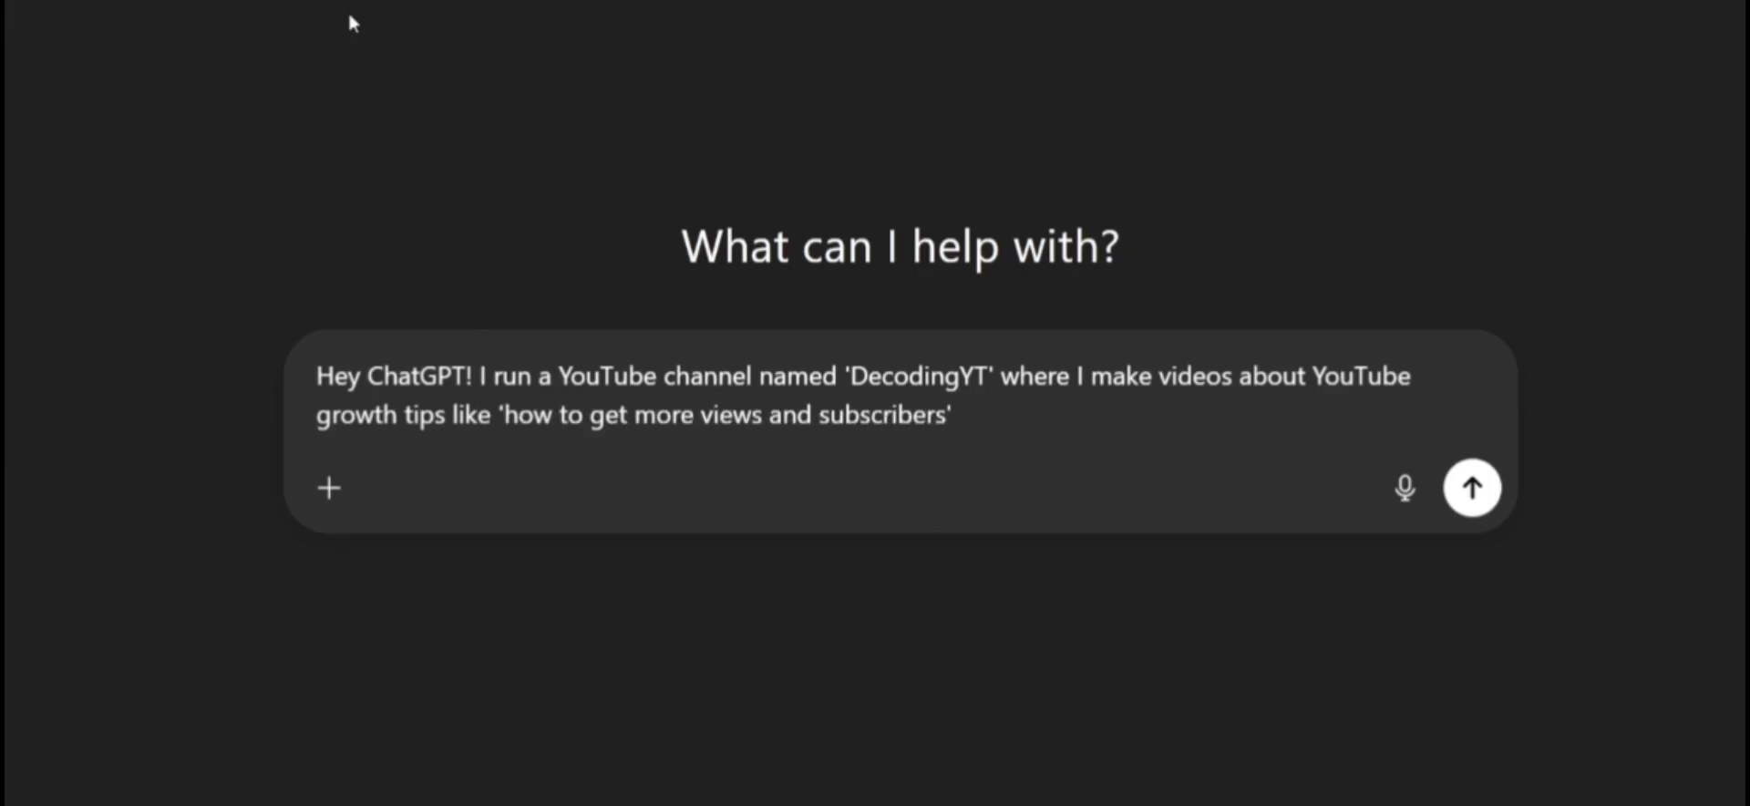
text( and occasionally mobile video editing t)
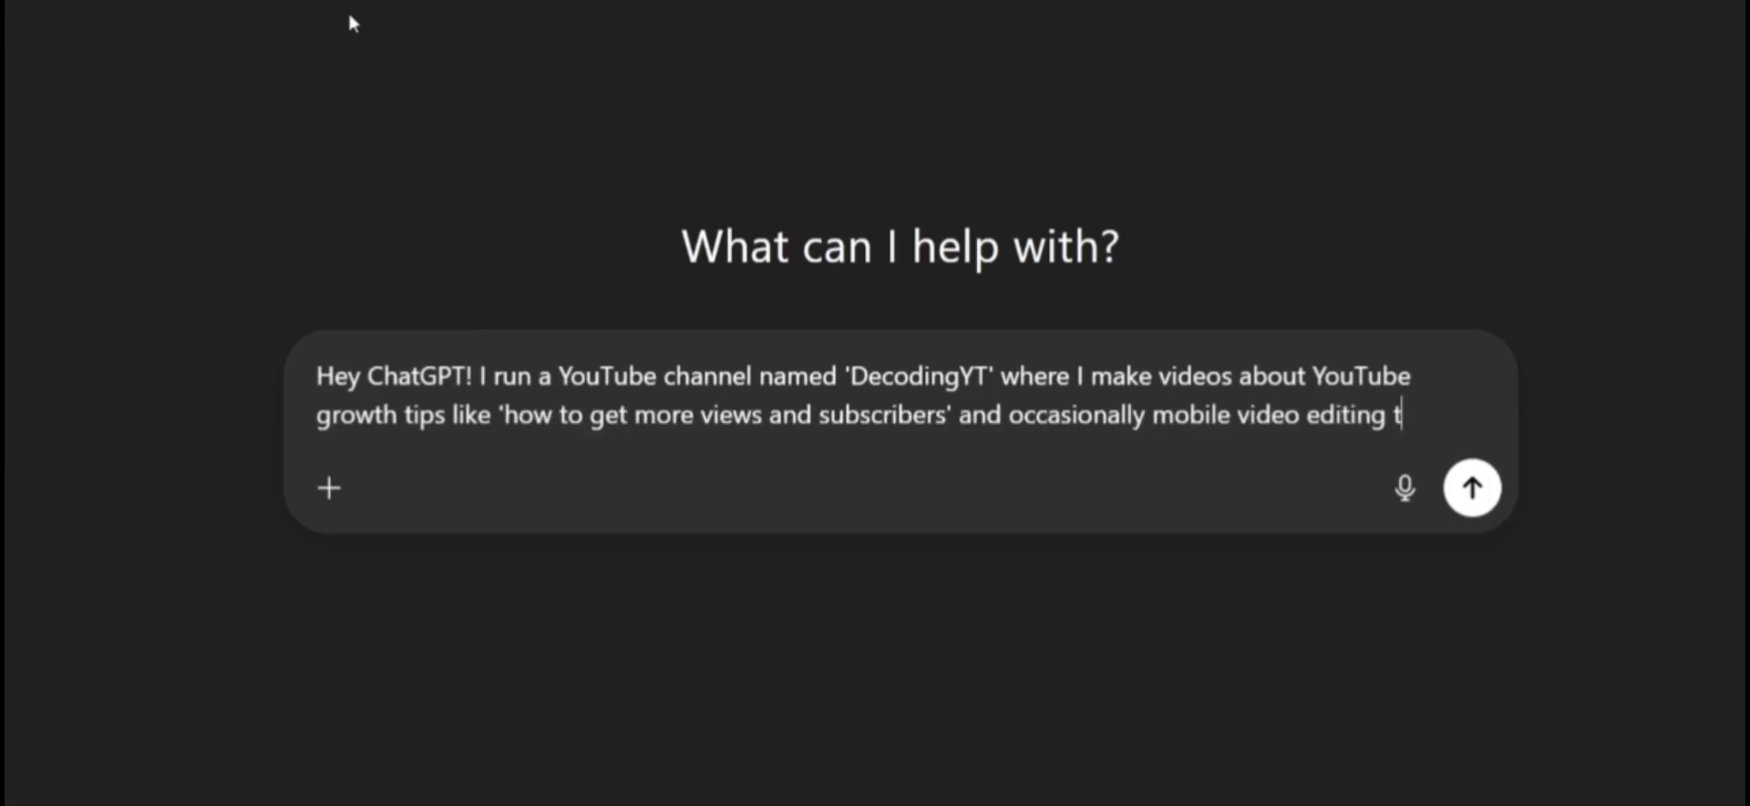
text(utorials. My target audience consists of aspiring YouTub)
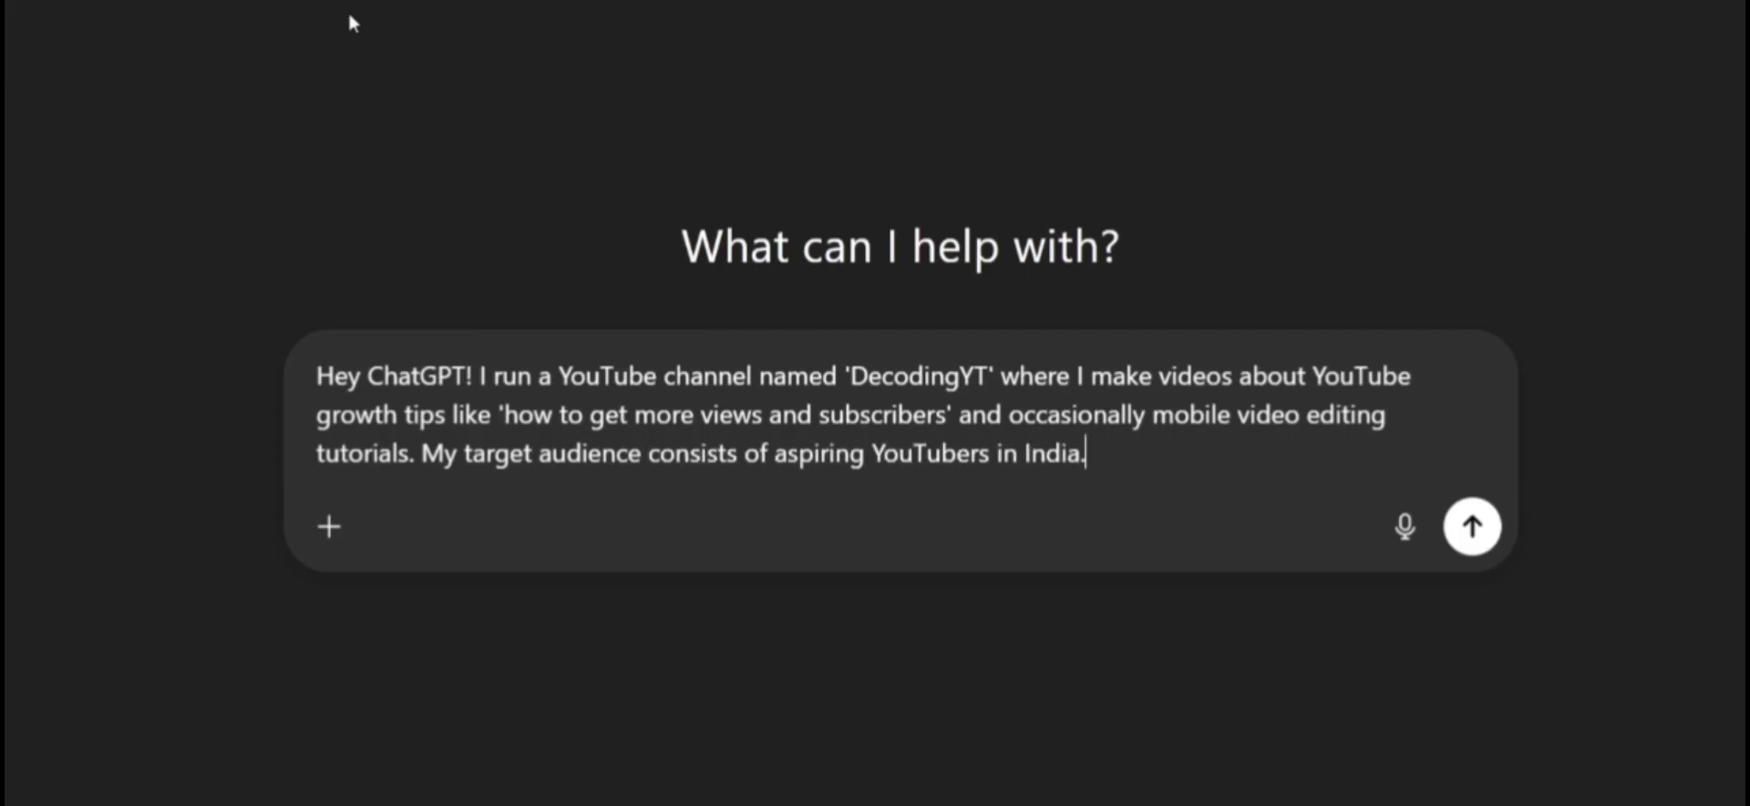
text(ers in India.)
key(shift+Return)
key(shift+Return)
text((SAVE THIS INFORMATION TO YOUR MEMORY)
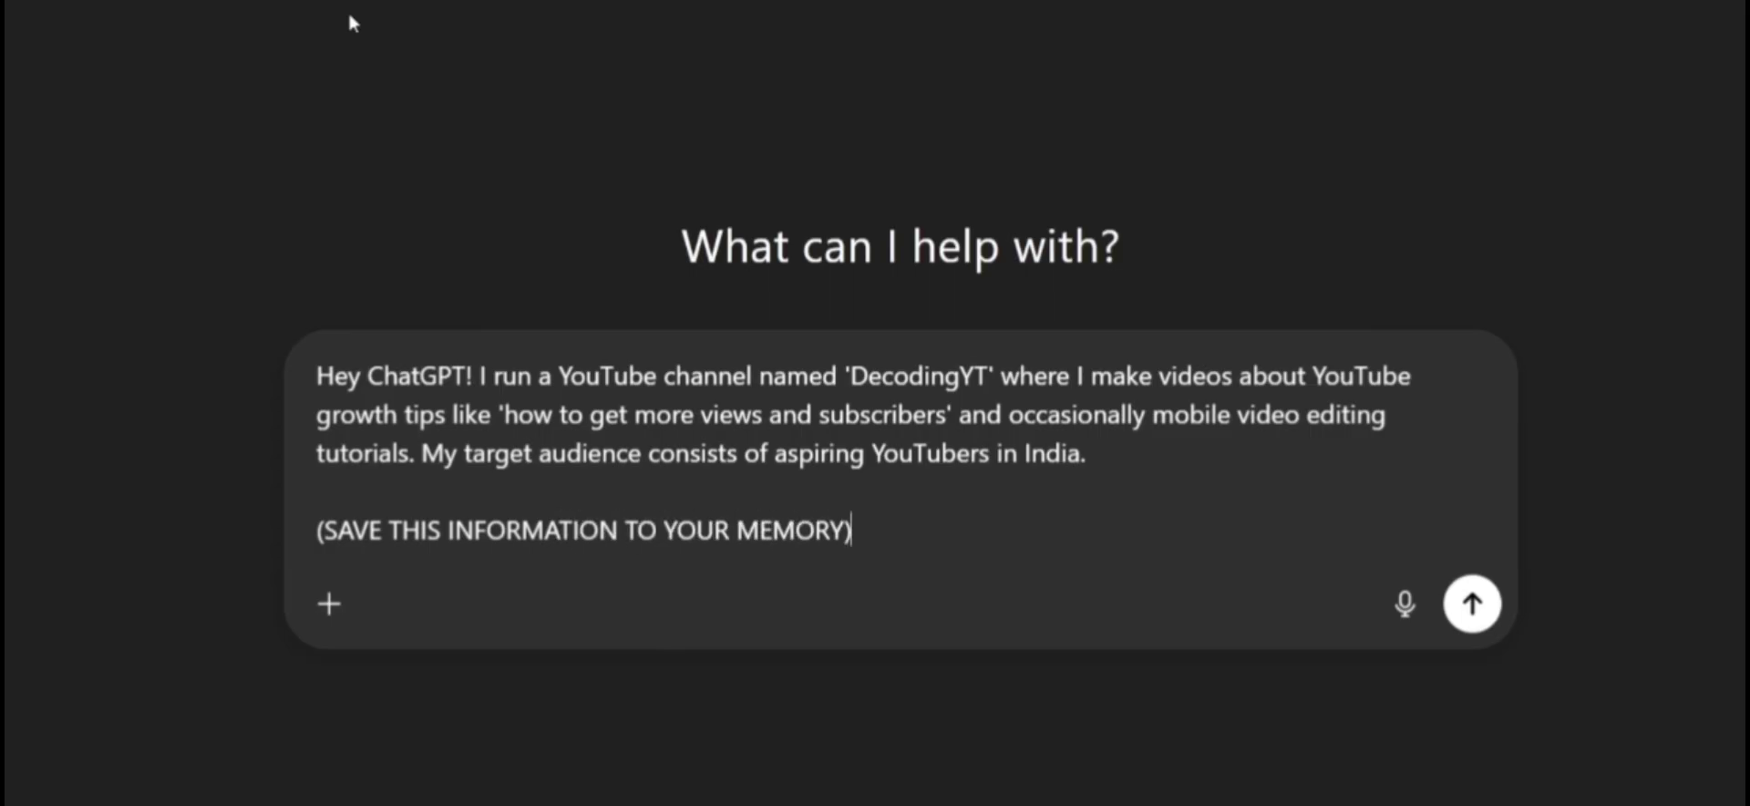
key(Return)
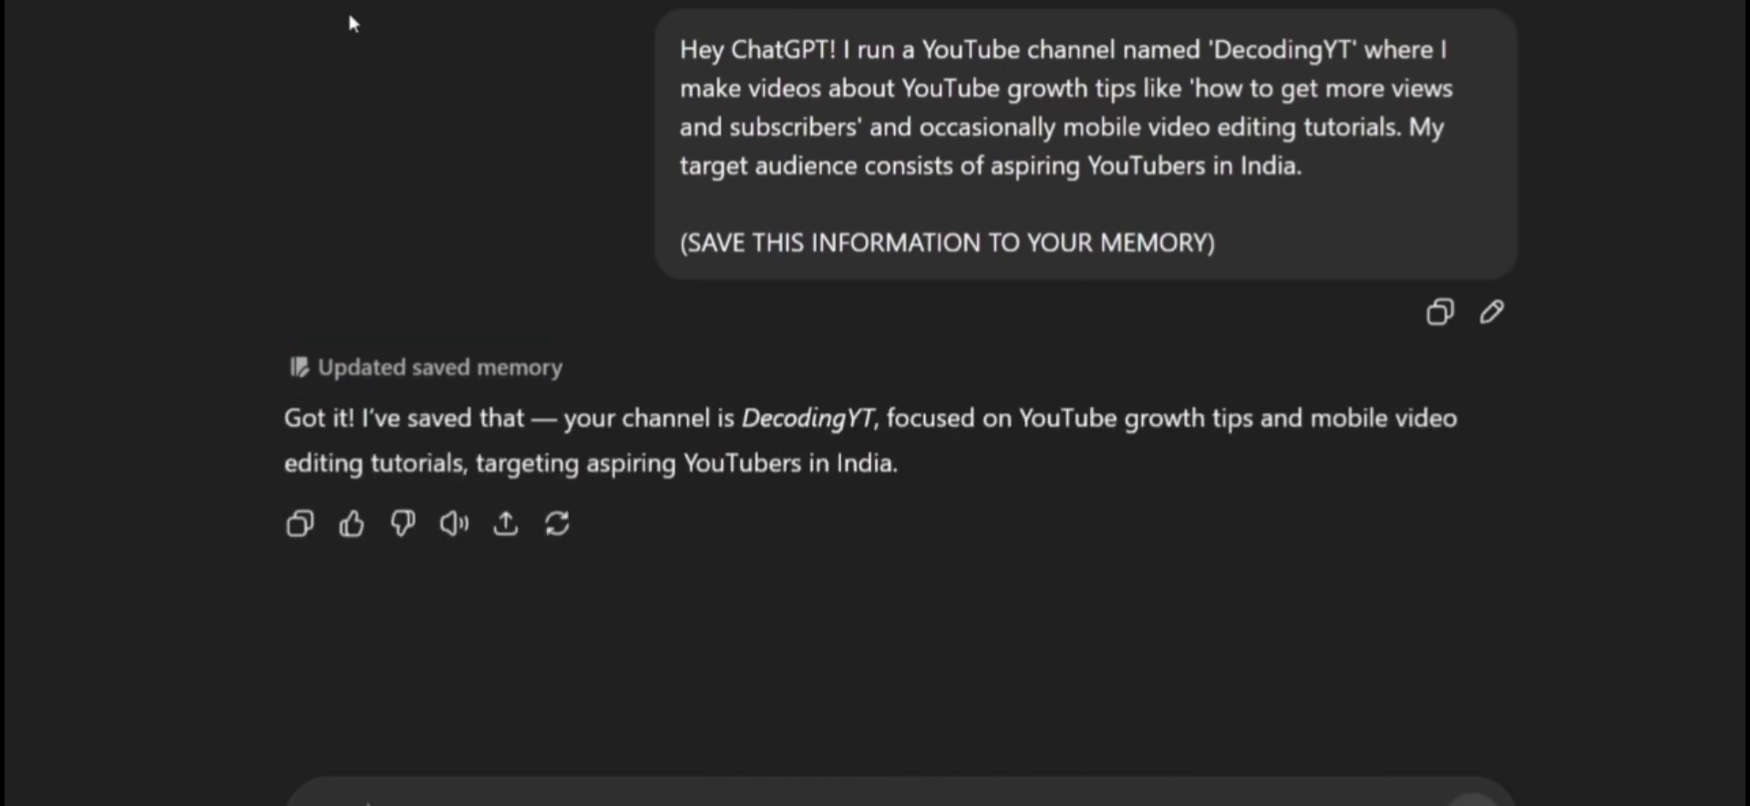
mouse_move(419, 378)
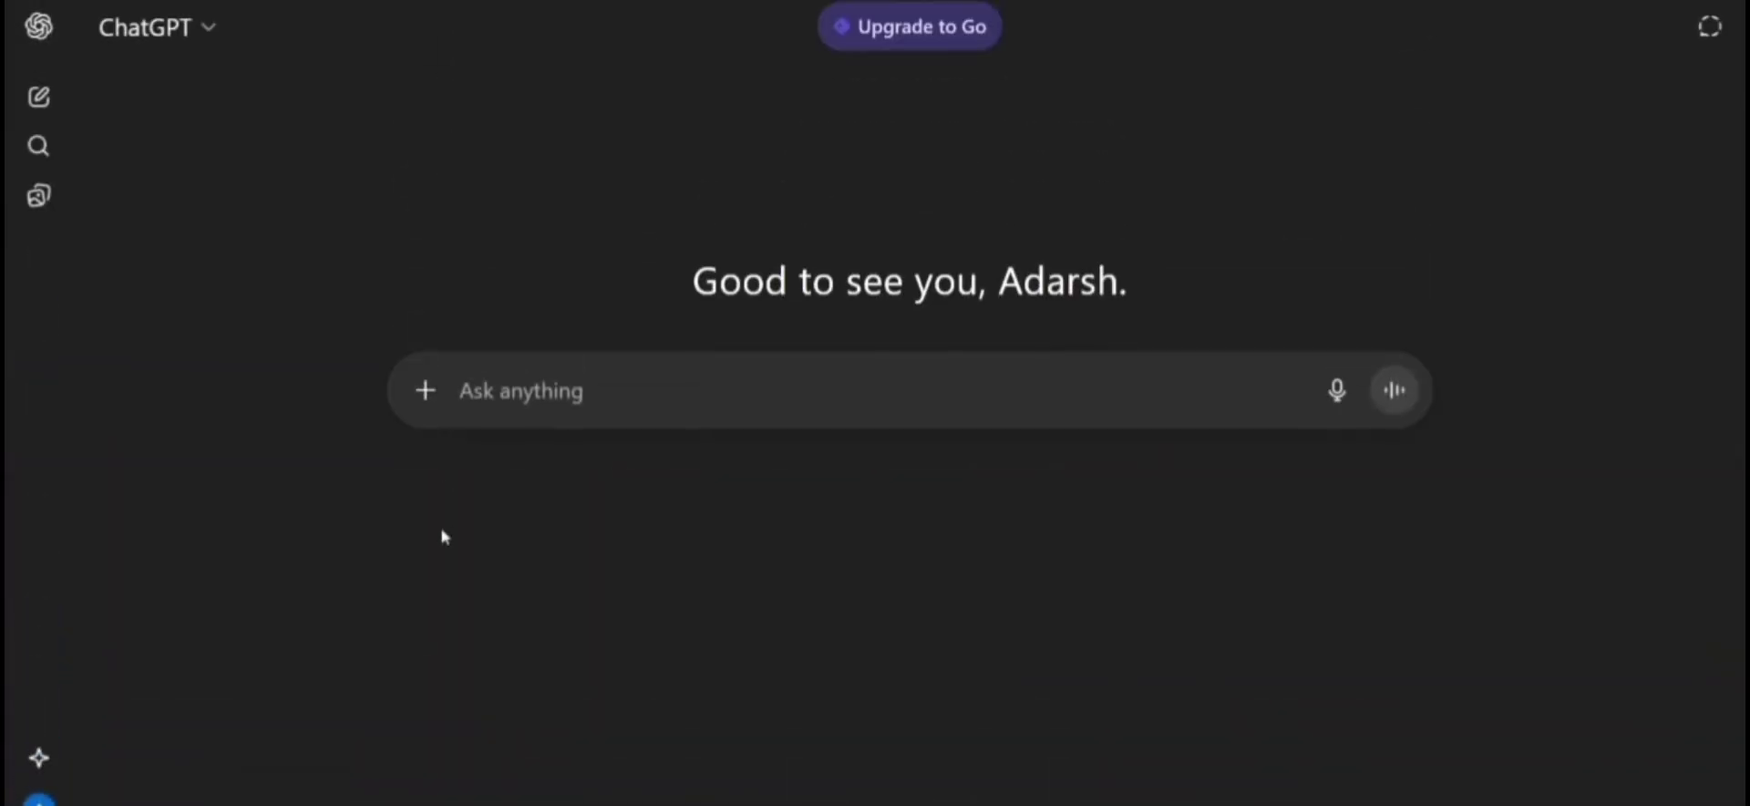
Attach the spreadsheet file Table data.csv to the new chat message.
click(430, 404)
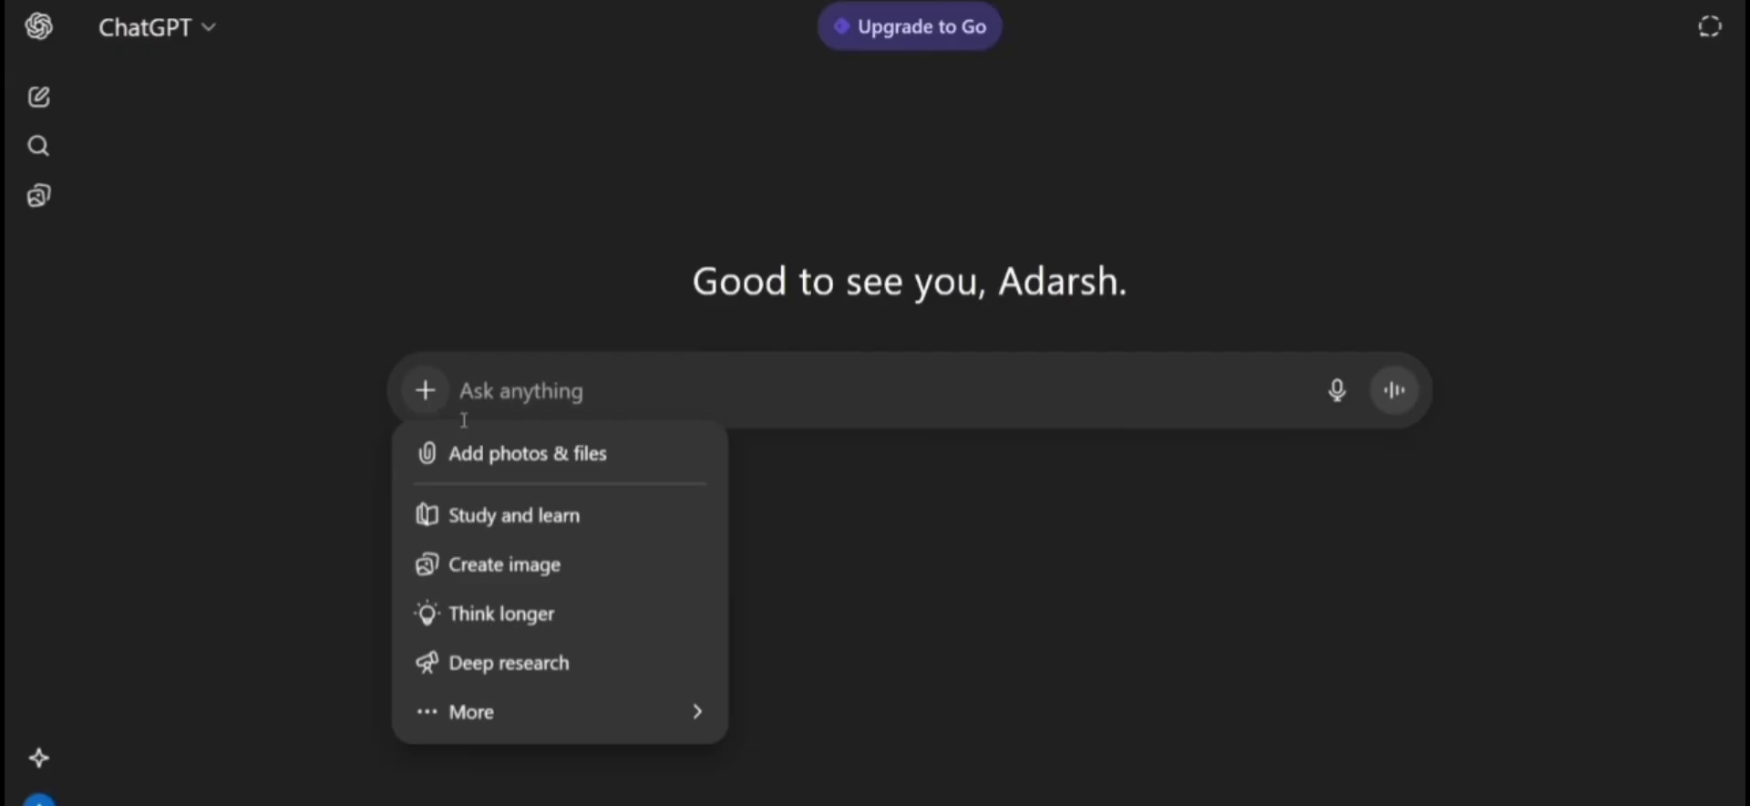
click(466, 473)
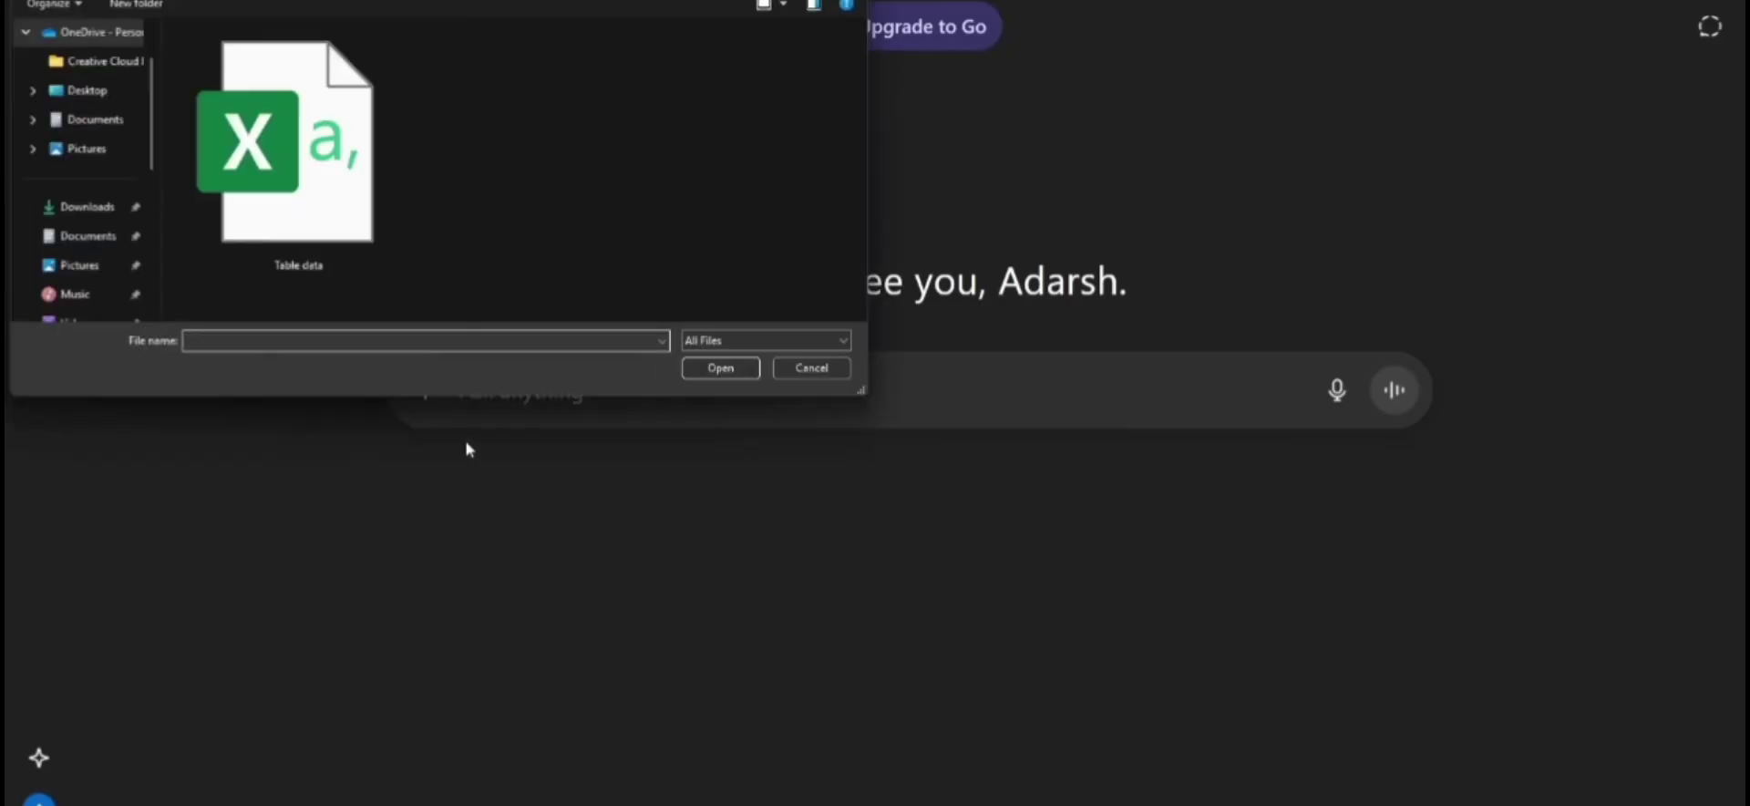
double_click(392, 259)
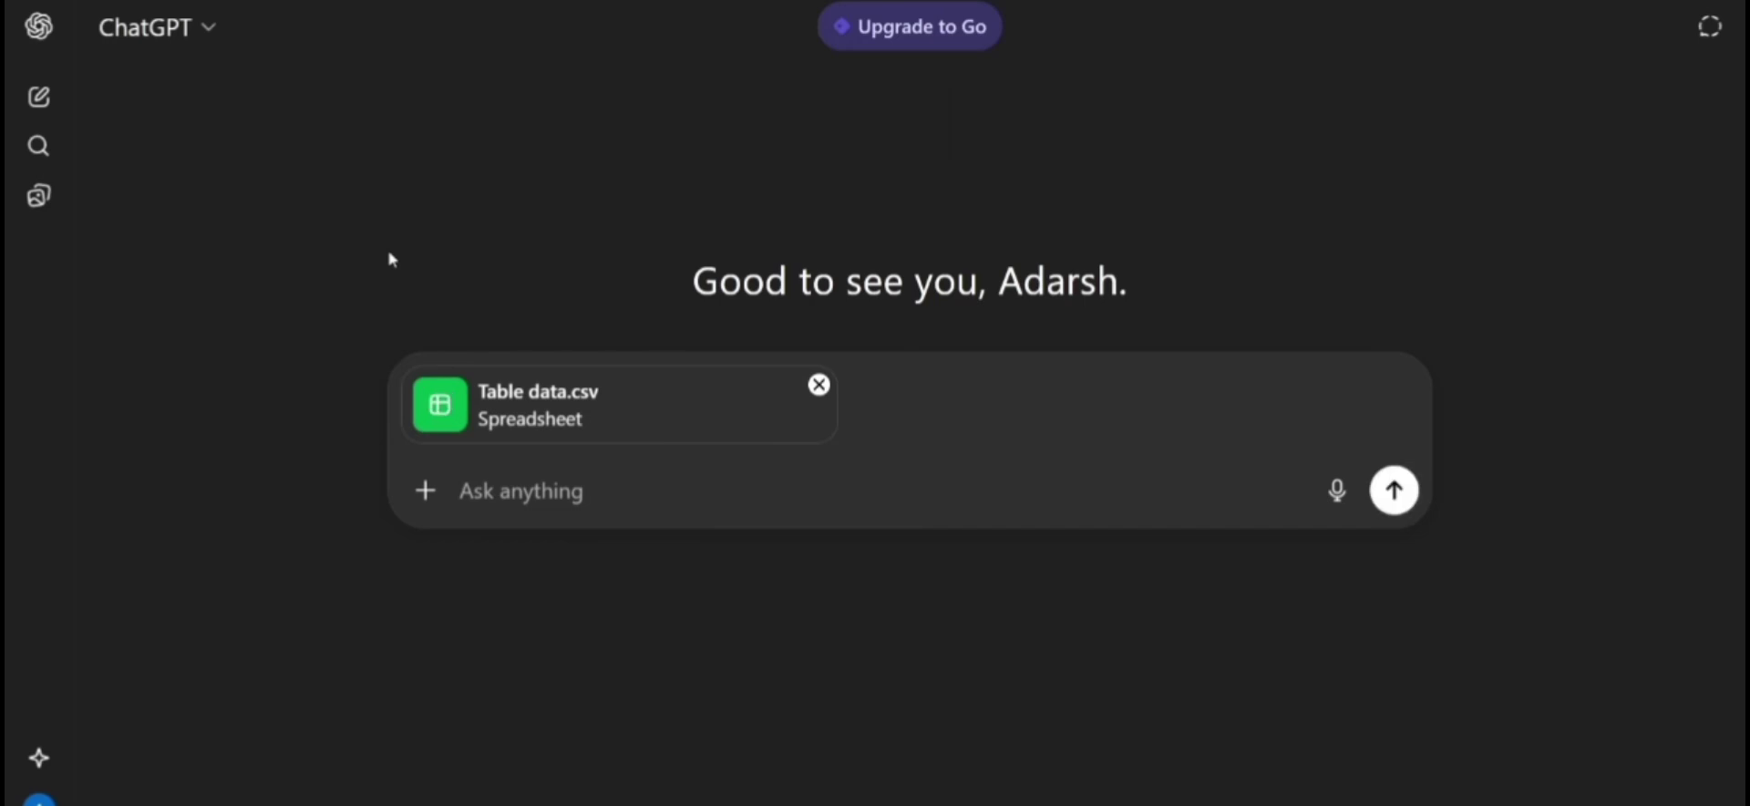
As an expert YouTube strategist with 7+ years of experience, request analysis of the uploaded analytics CSV and 10 high-view video titles in the channel's style.
text(You're an exper)
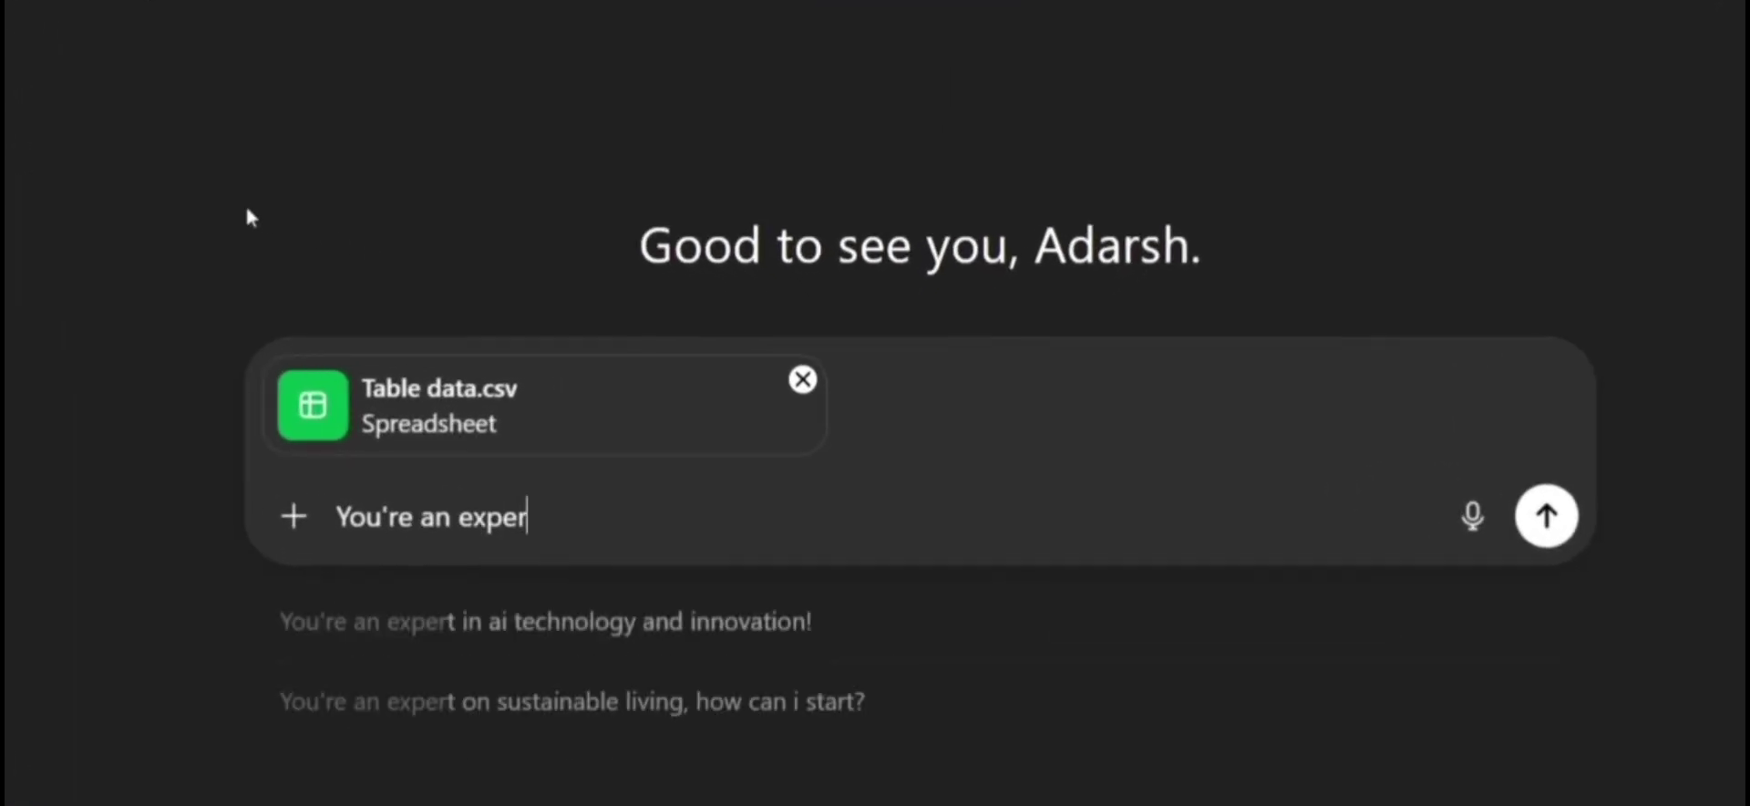
text(t YouTube strategist with 7+ years o)
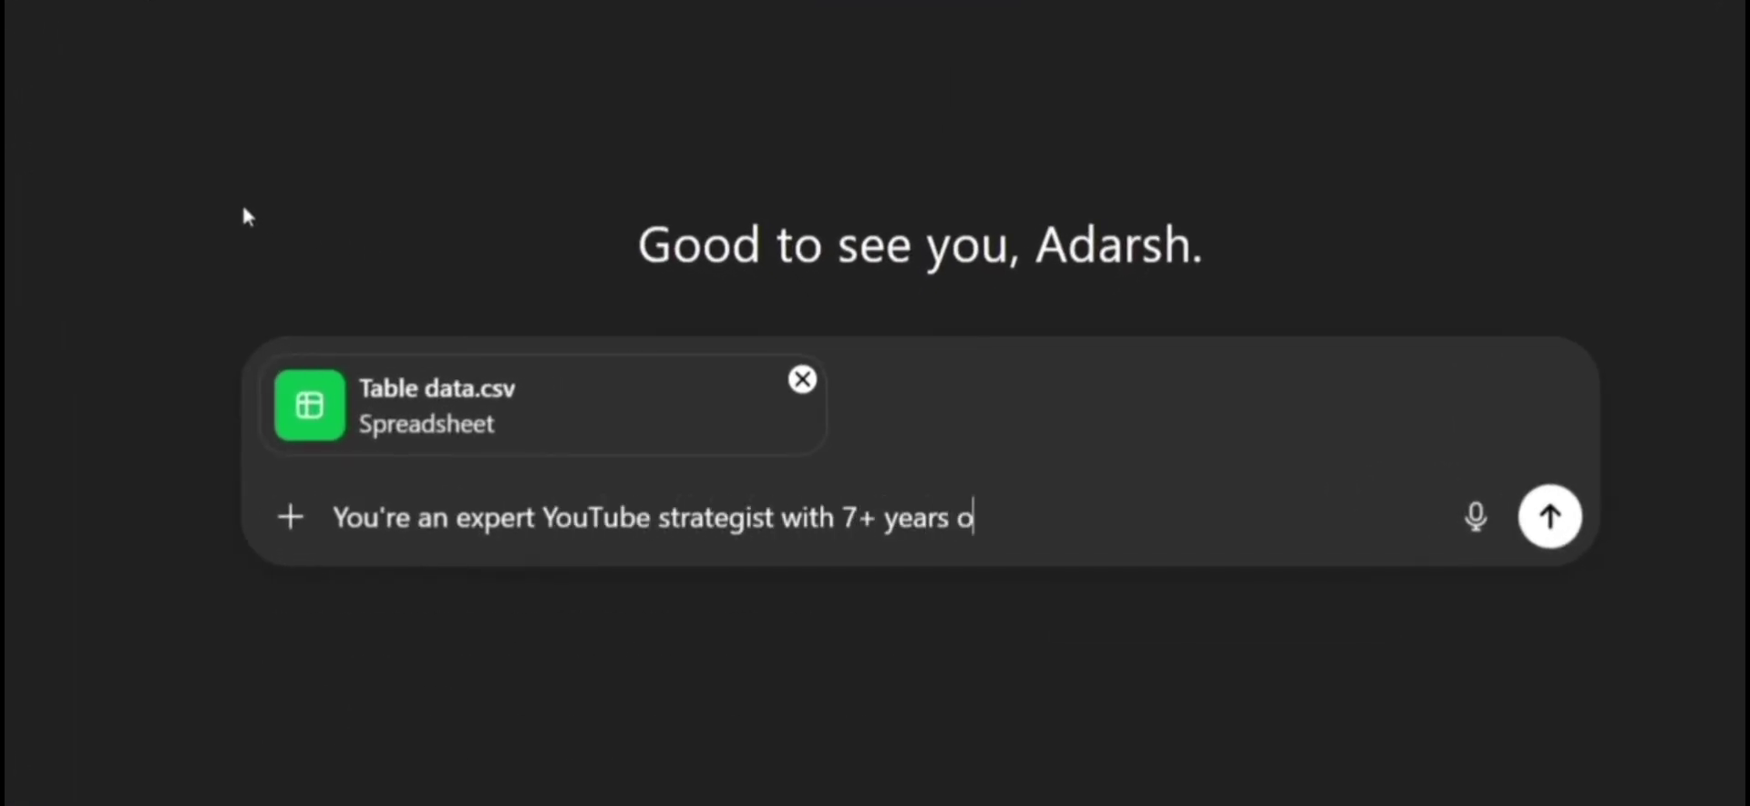
text(f experience. Analyze the CSV file that I have uploaded)
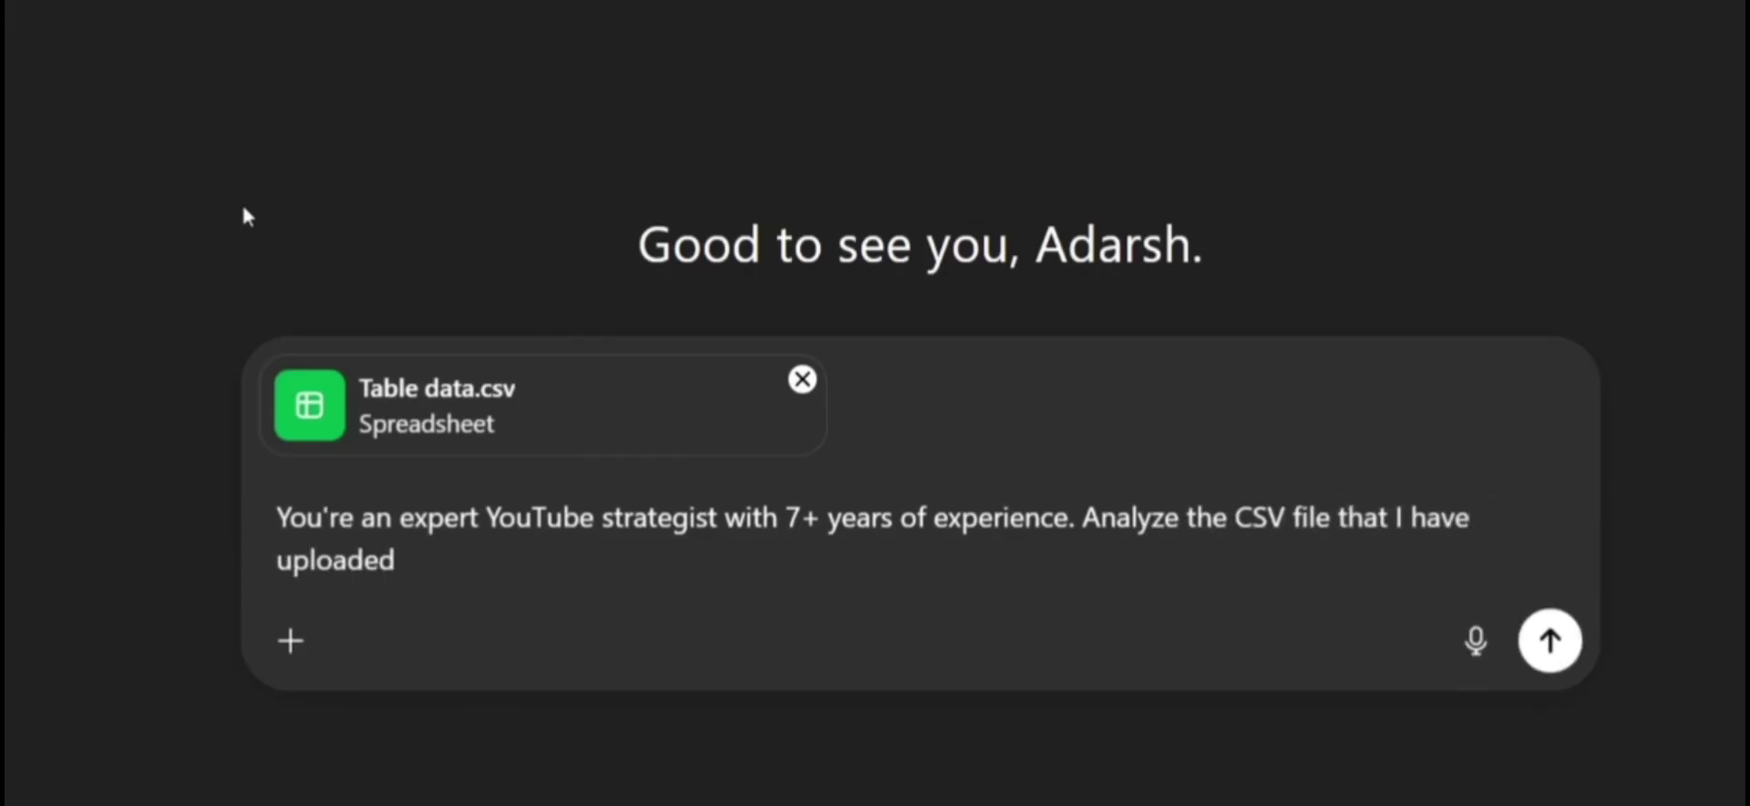
text( from my YouTube analytics and suggest titles for 10 new video ideas that)
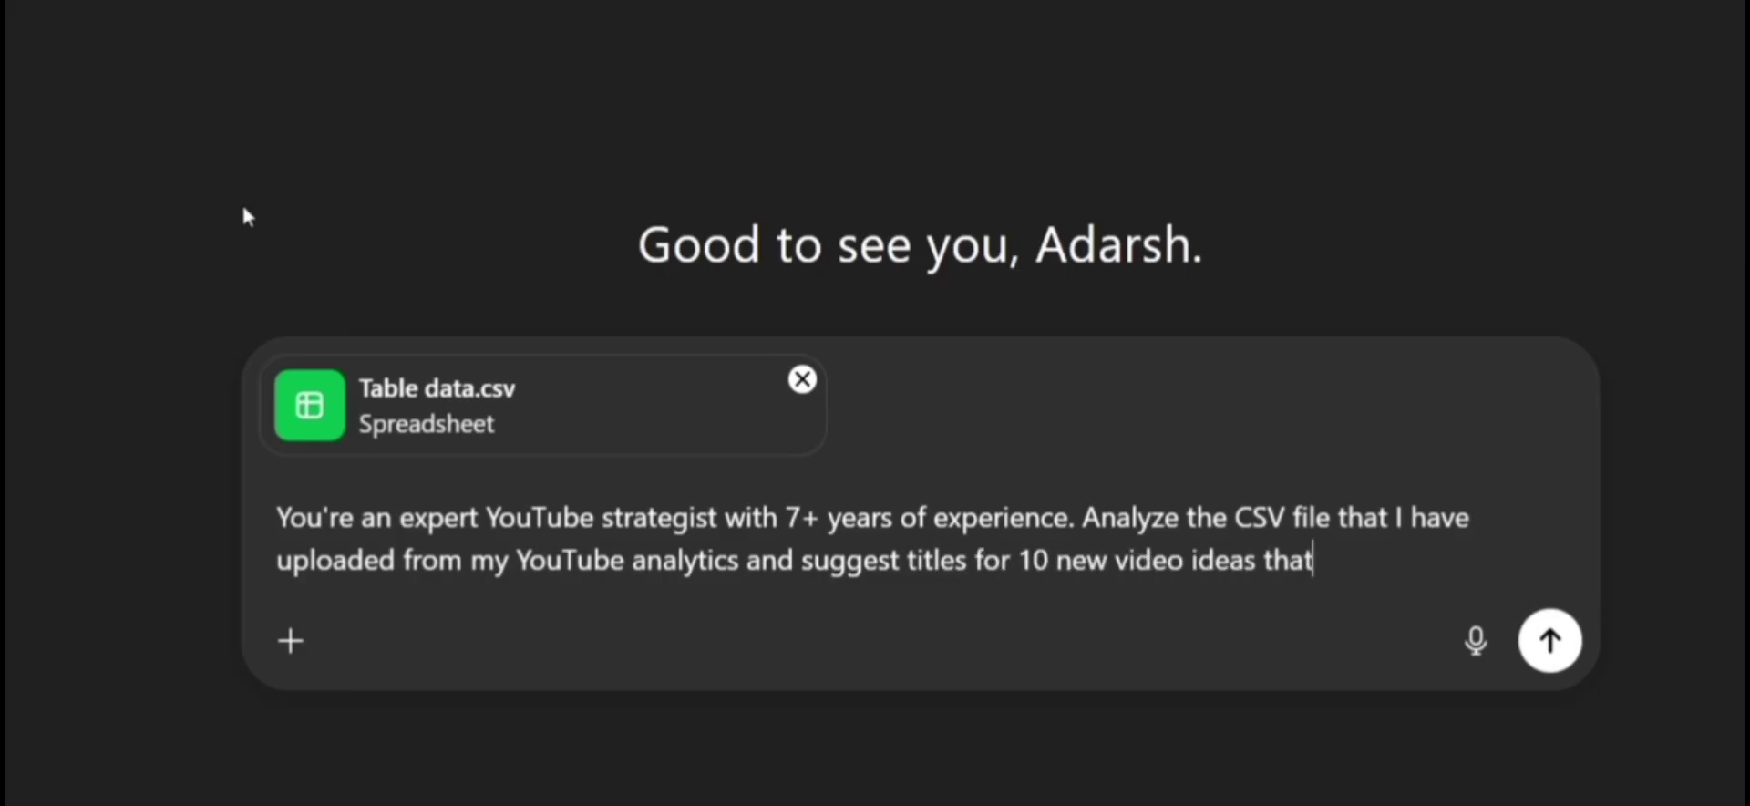
text( will get the most views. Make sure the )
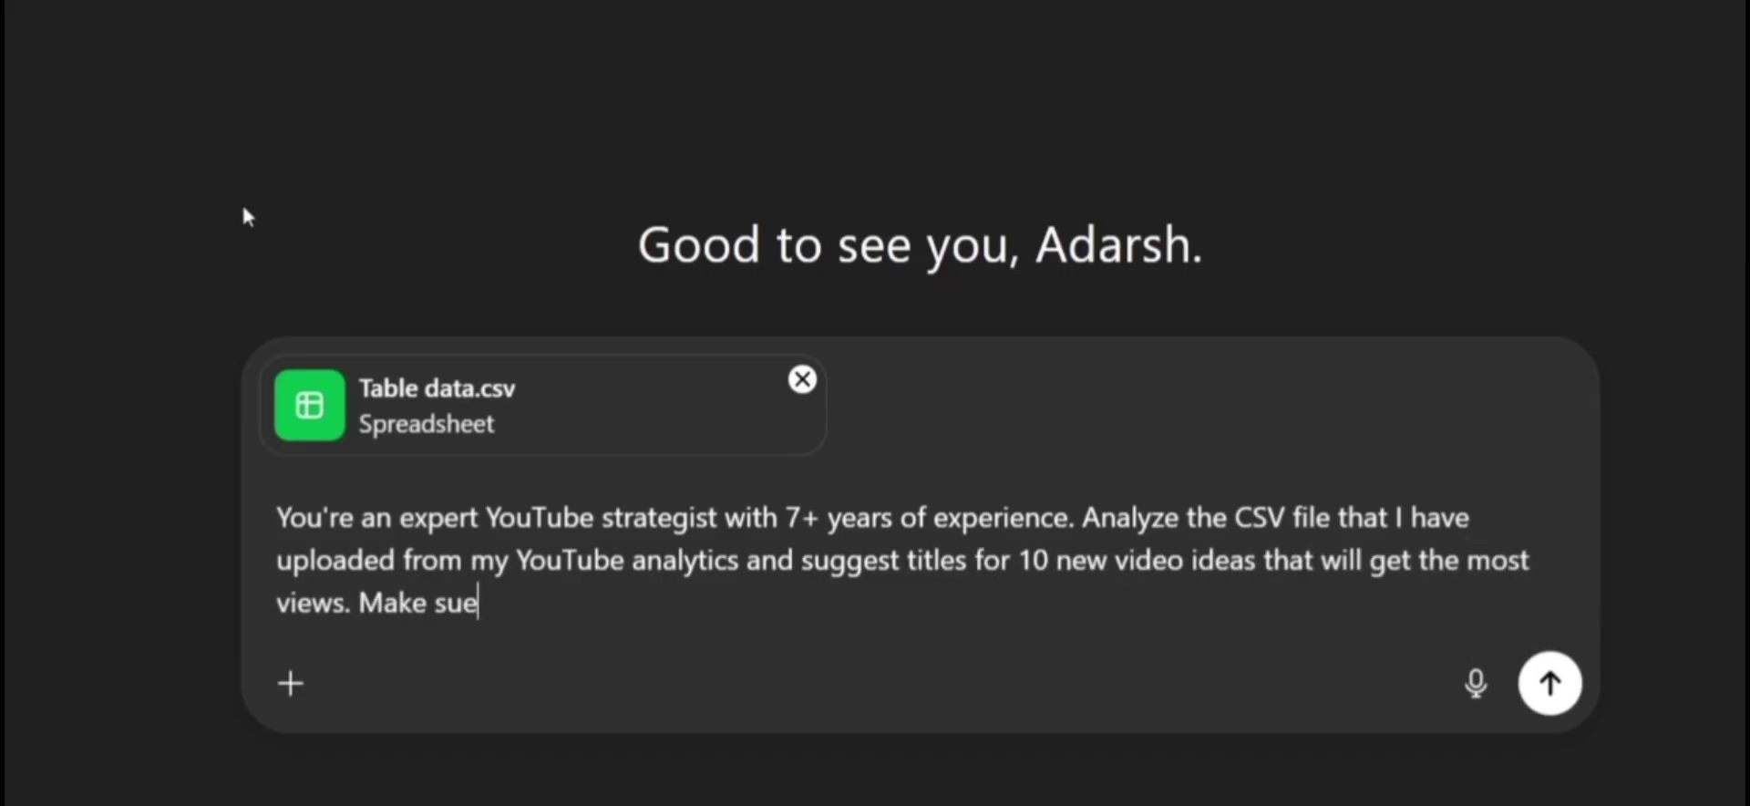
text(title style is similar to my channel.)
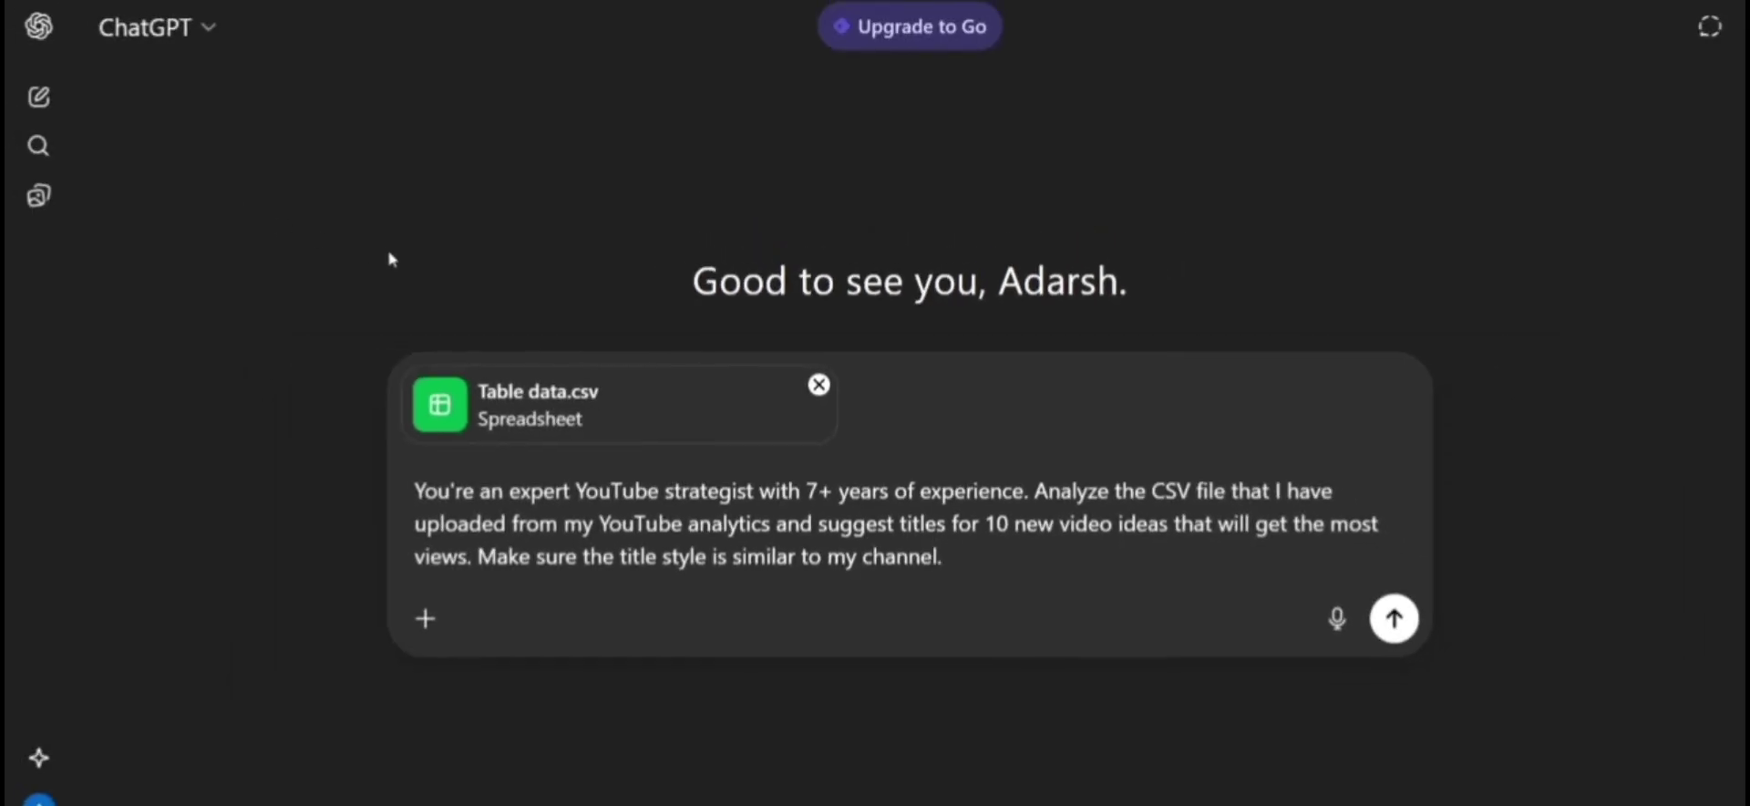
key(Return)
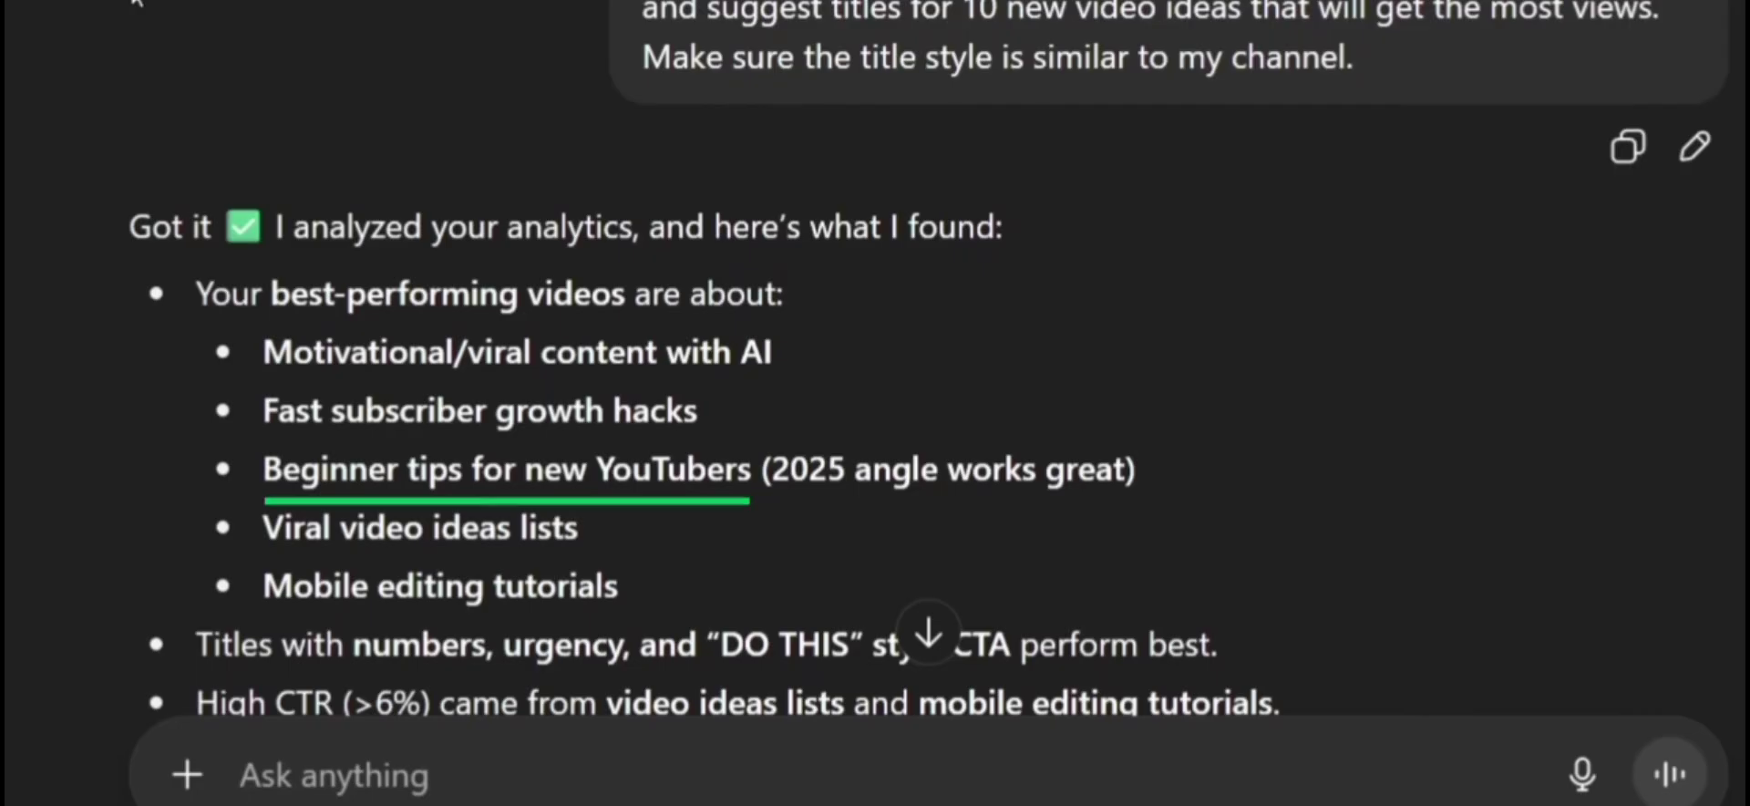
scroll(875, 402, down, 2)
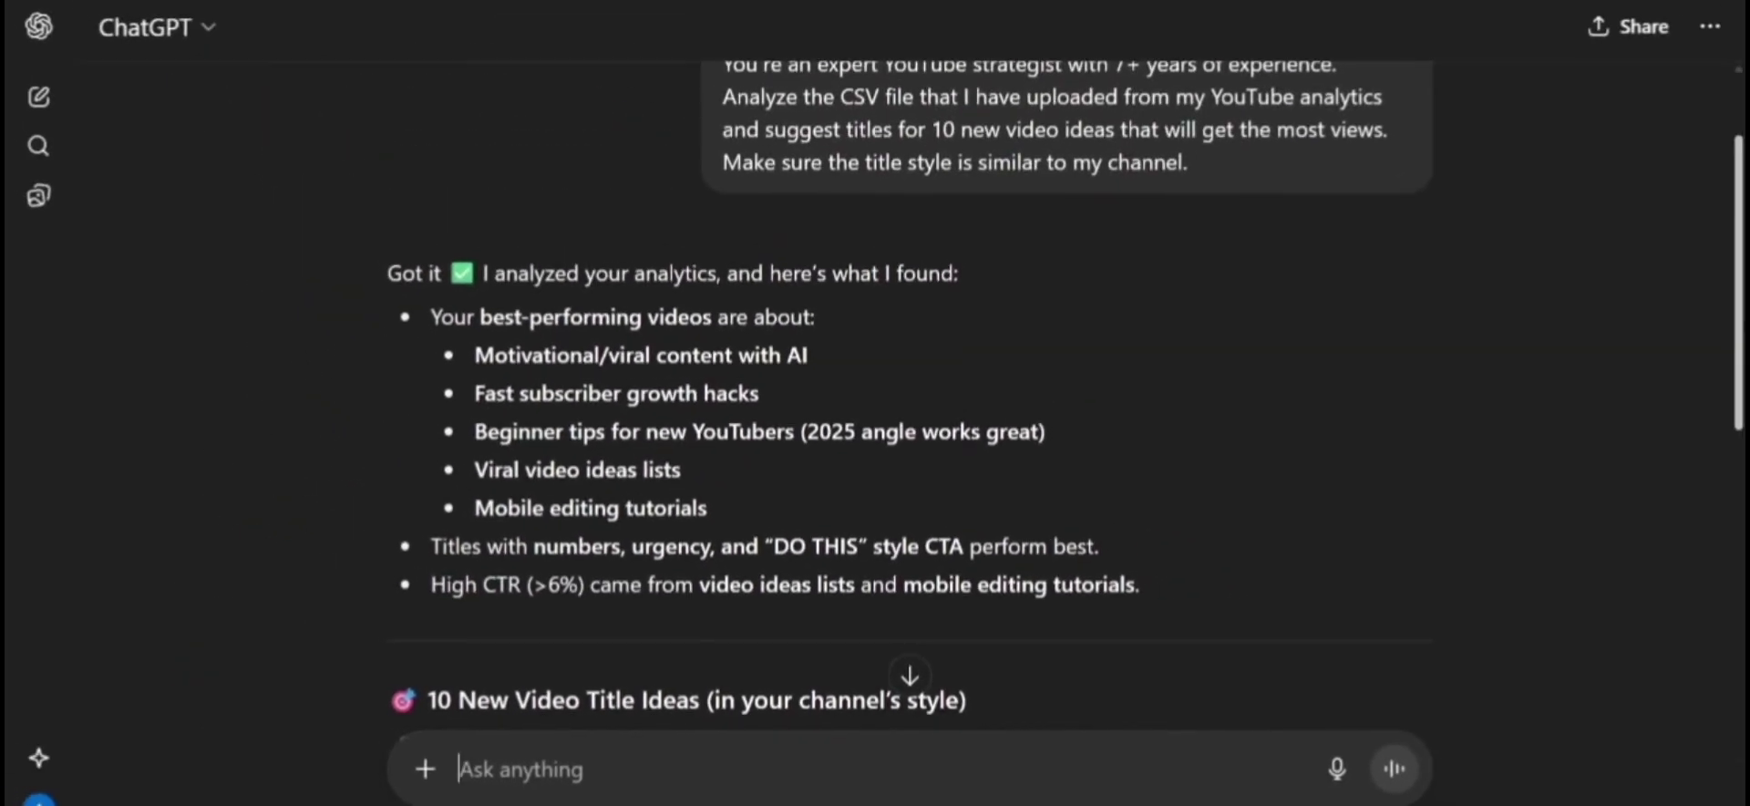
scroll(910, 401, down, 6)
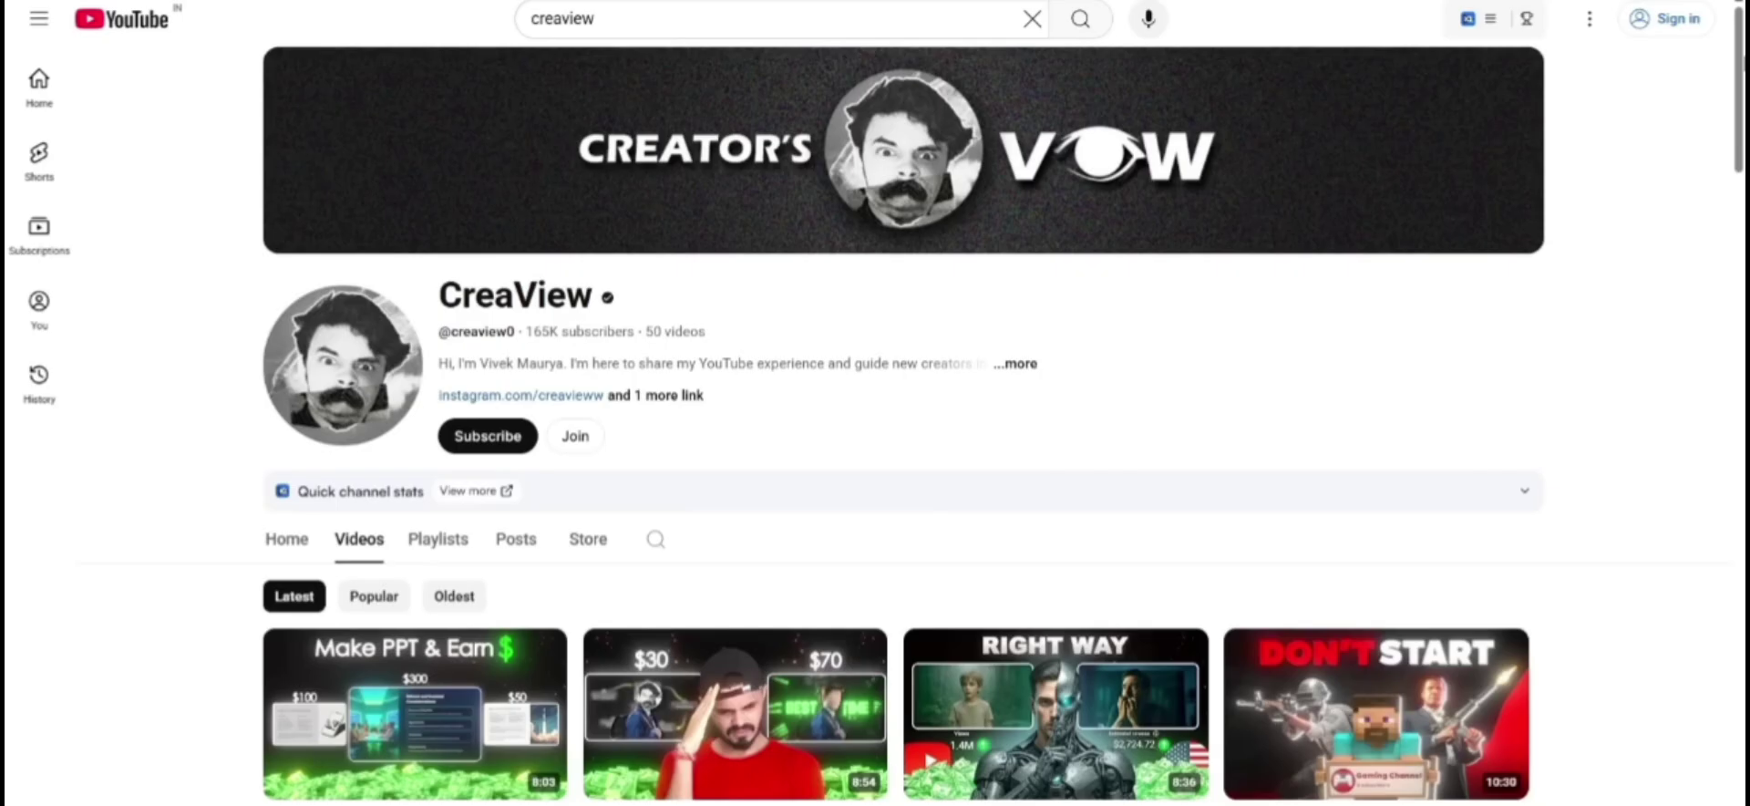
Copy the complete list of video titles and view counts from the CreaView channel's Videos page.
scroll(262, 331, down, 5)
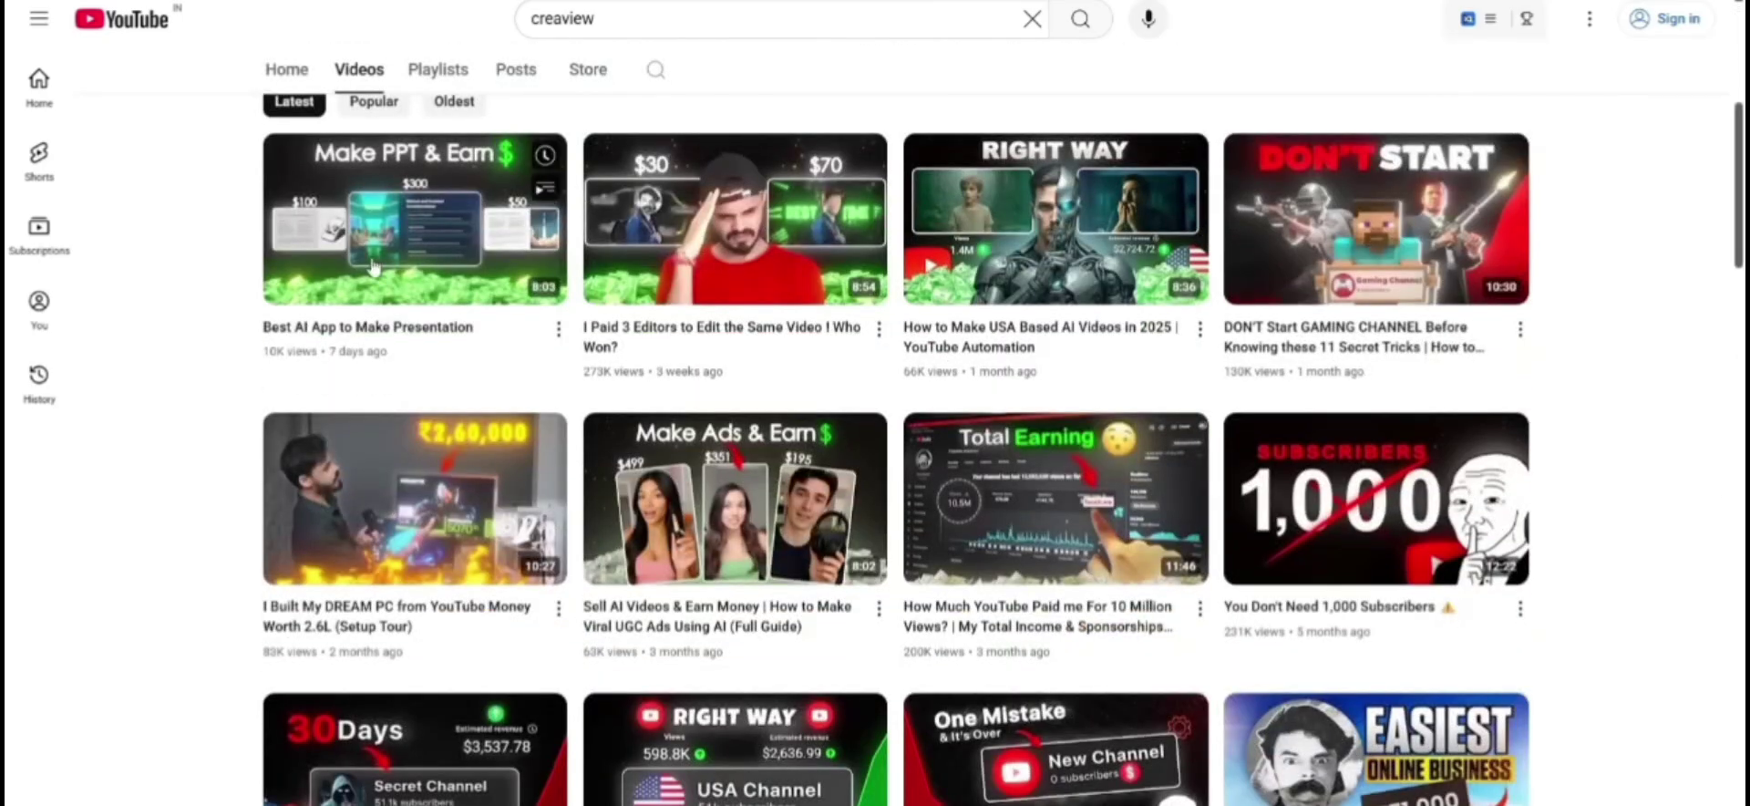
drag(262, 331, 901, 775)
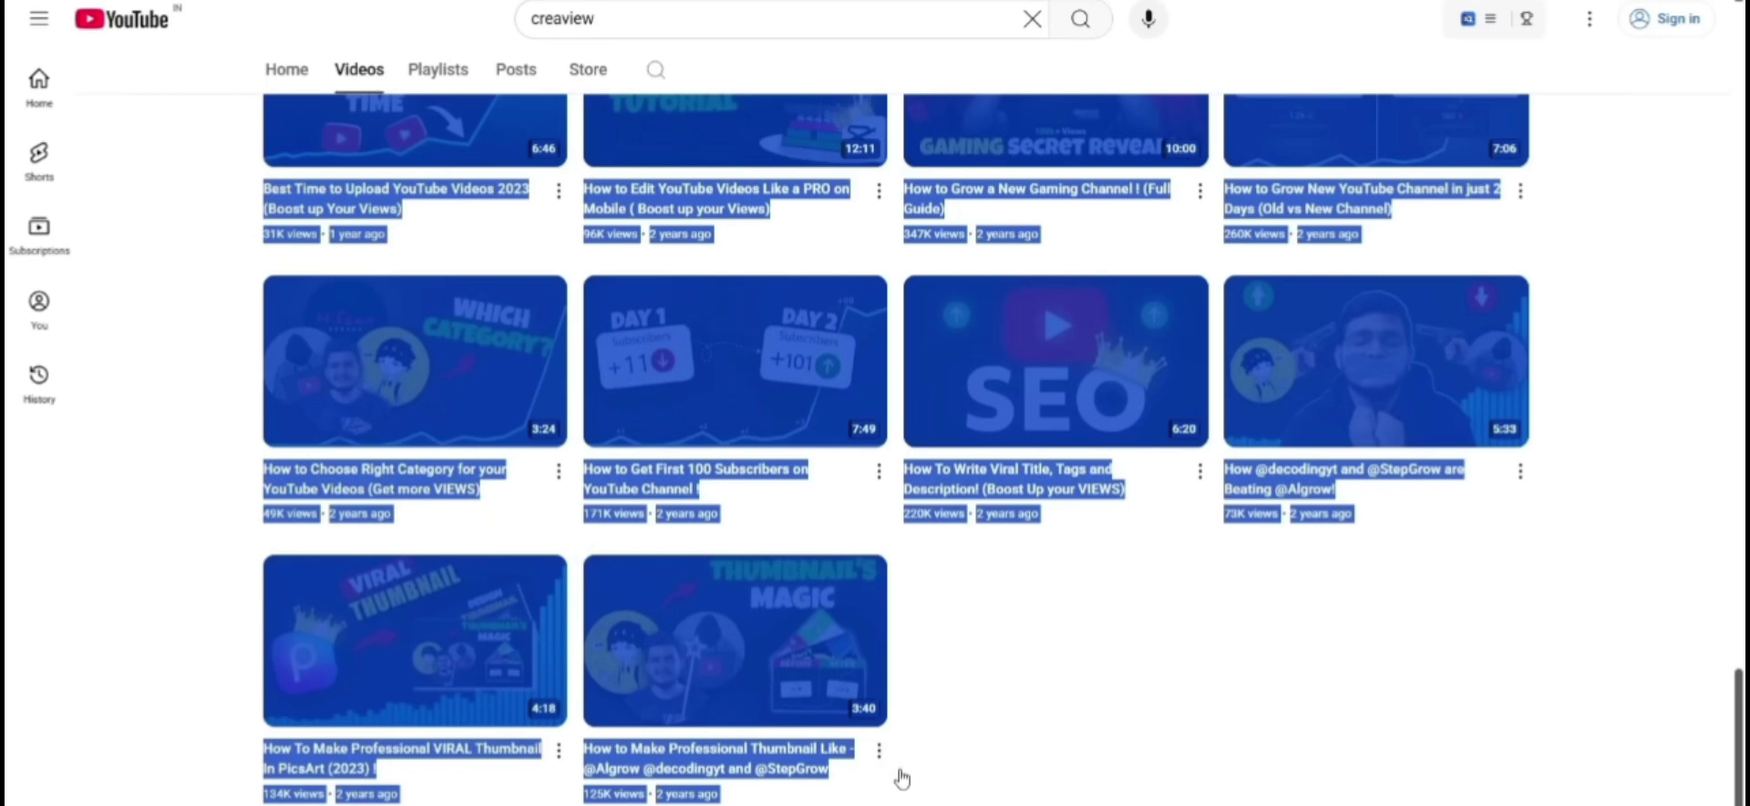
right_click(682, 753)
click(752, 588)
Switch to ChatGPT and paste the copied video list into the message, with two line breaks above it.
key(alt+Tab)
key(ctrl+v)
mouse_move(1404, 379)
mouse_down()
mouse_move(1395, 646)
mouse_move(1404, 365)
mouse_up()
key(shift+Return)
key(shift+Return)
Above the pasted list, ask an expert strategist with 7+ years of experience for 10 same-style, high-view video titles, send it and review the reply.
click(415, 391)
text(You're an expert YouTube)
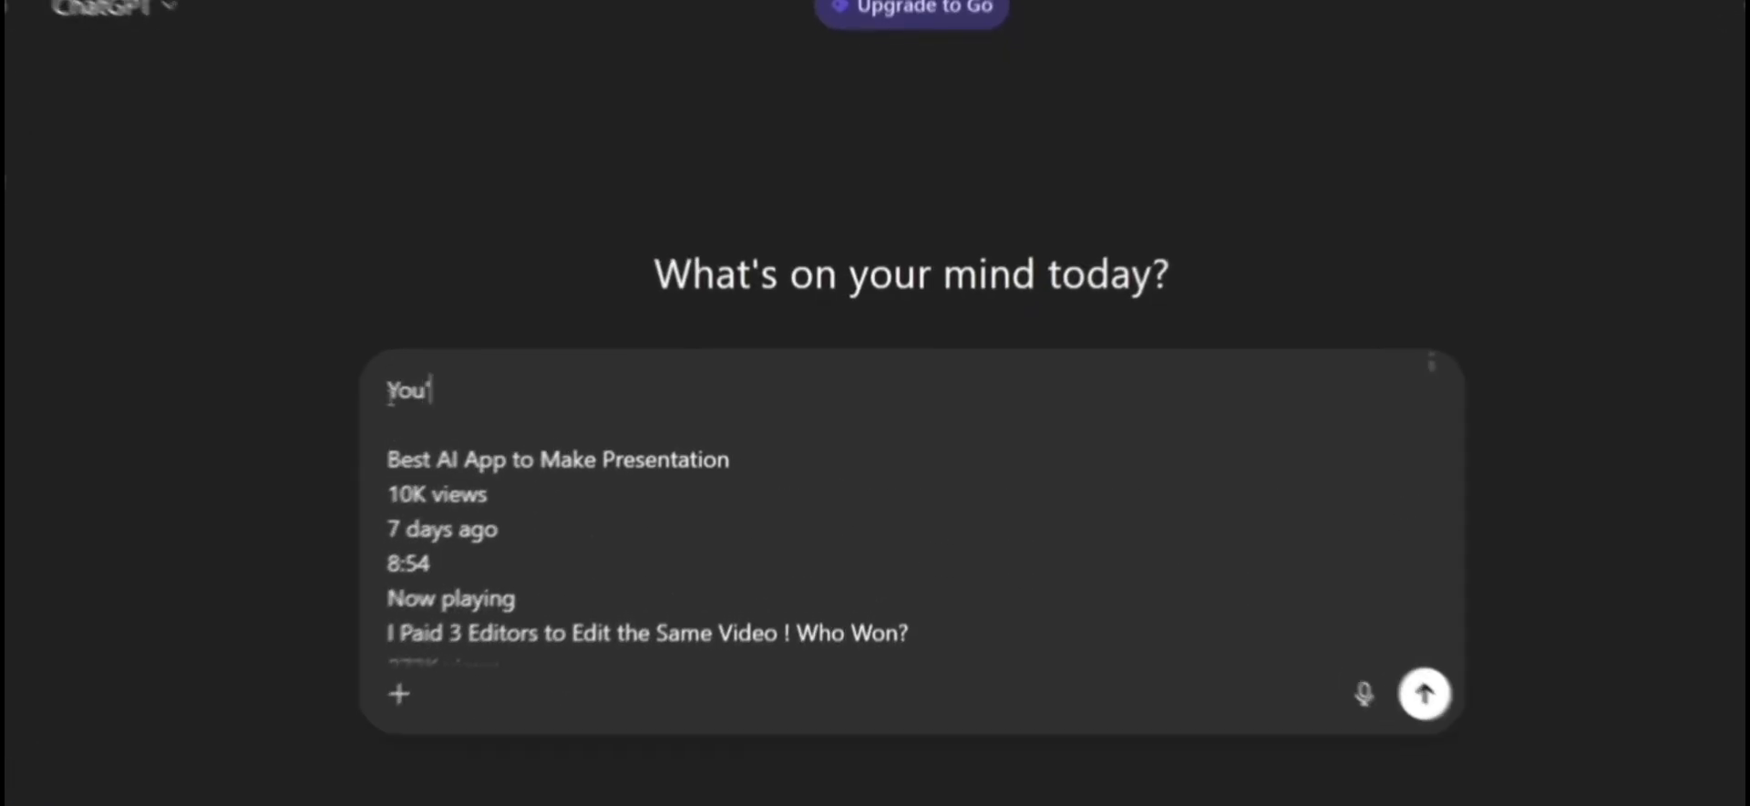
text( strategist with 7+)
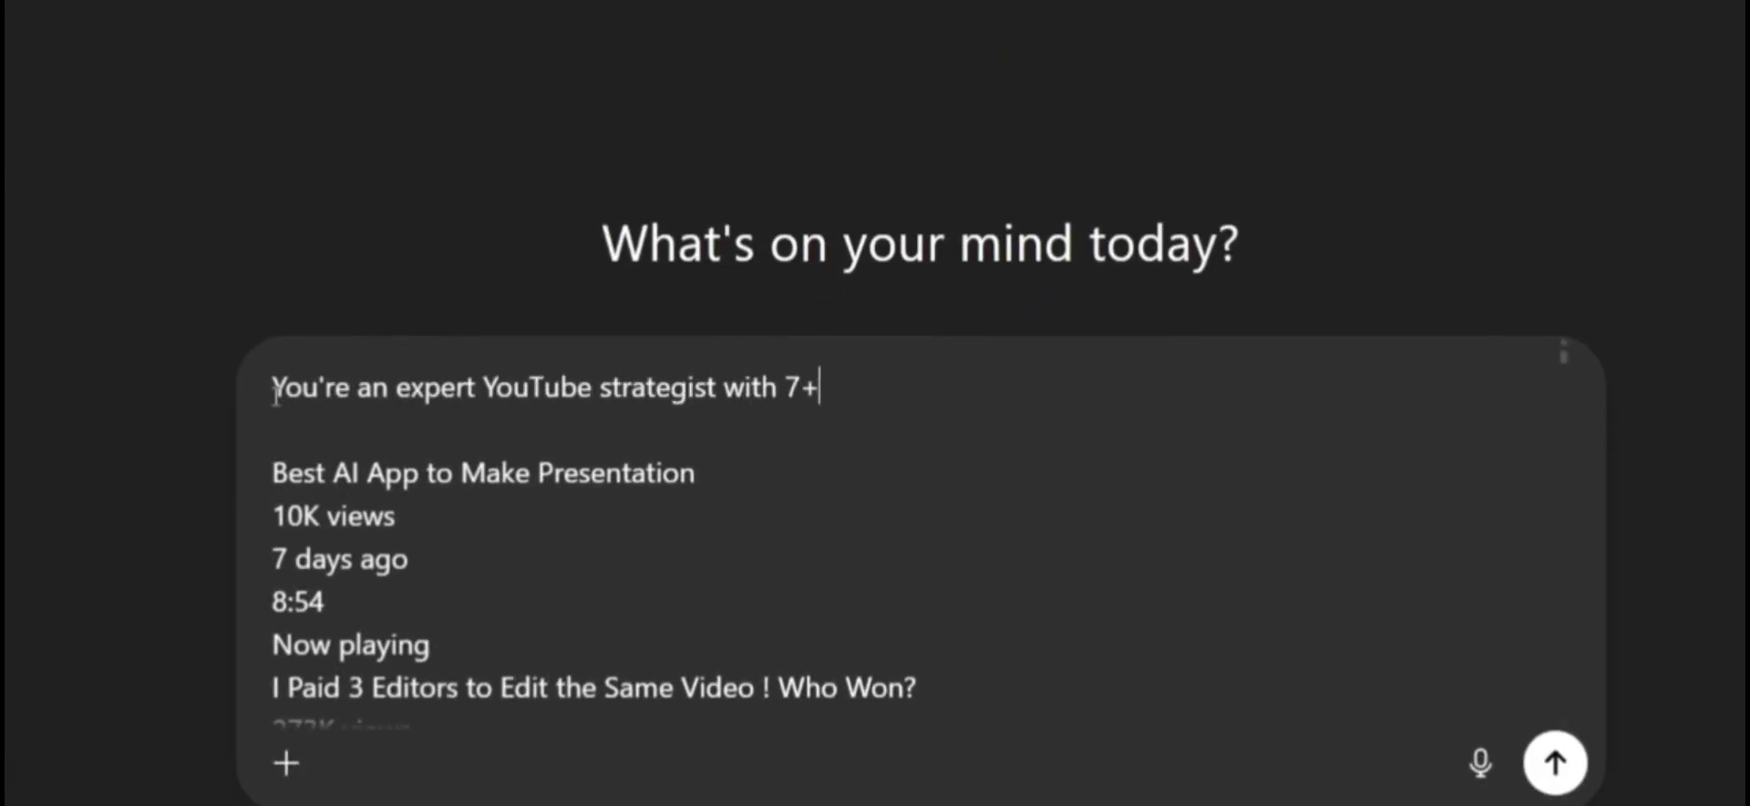
text( years of experience. Below is a list of video titles with their view co)
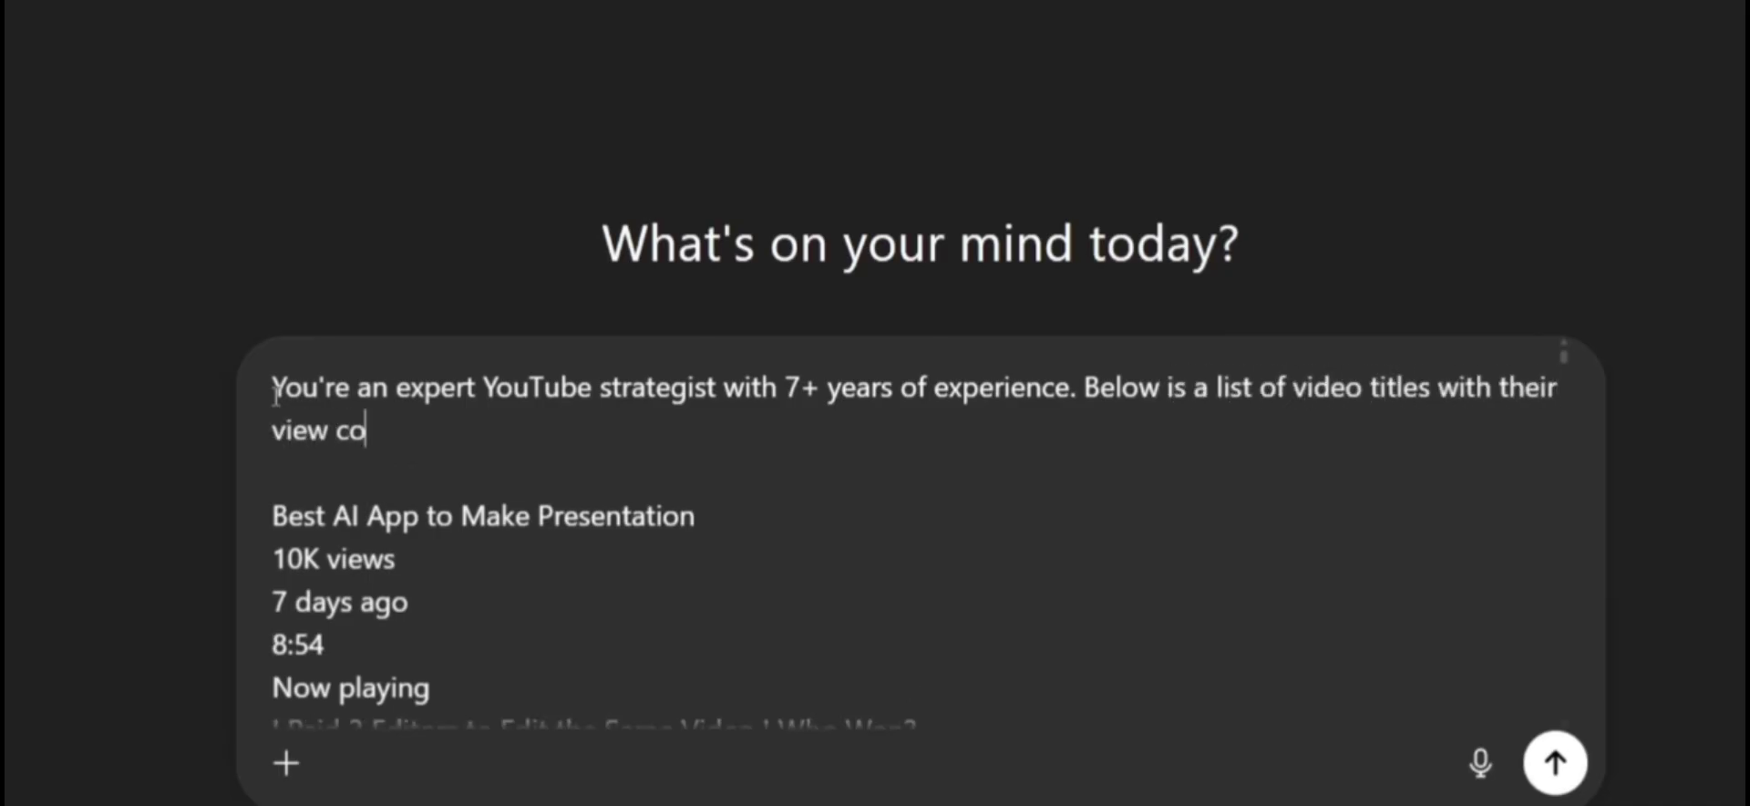
text(unts. Suggest titles for 10 new)
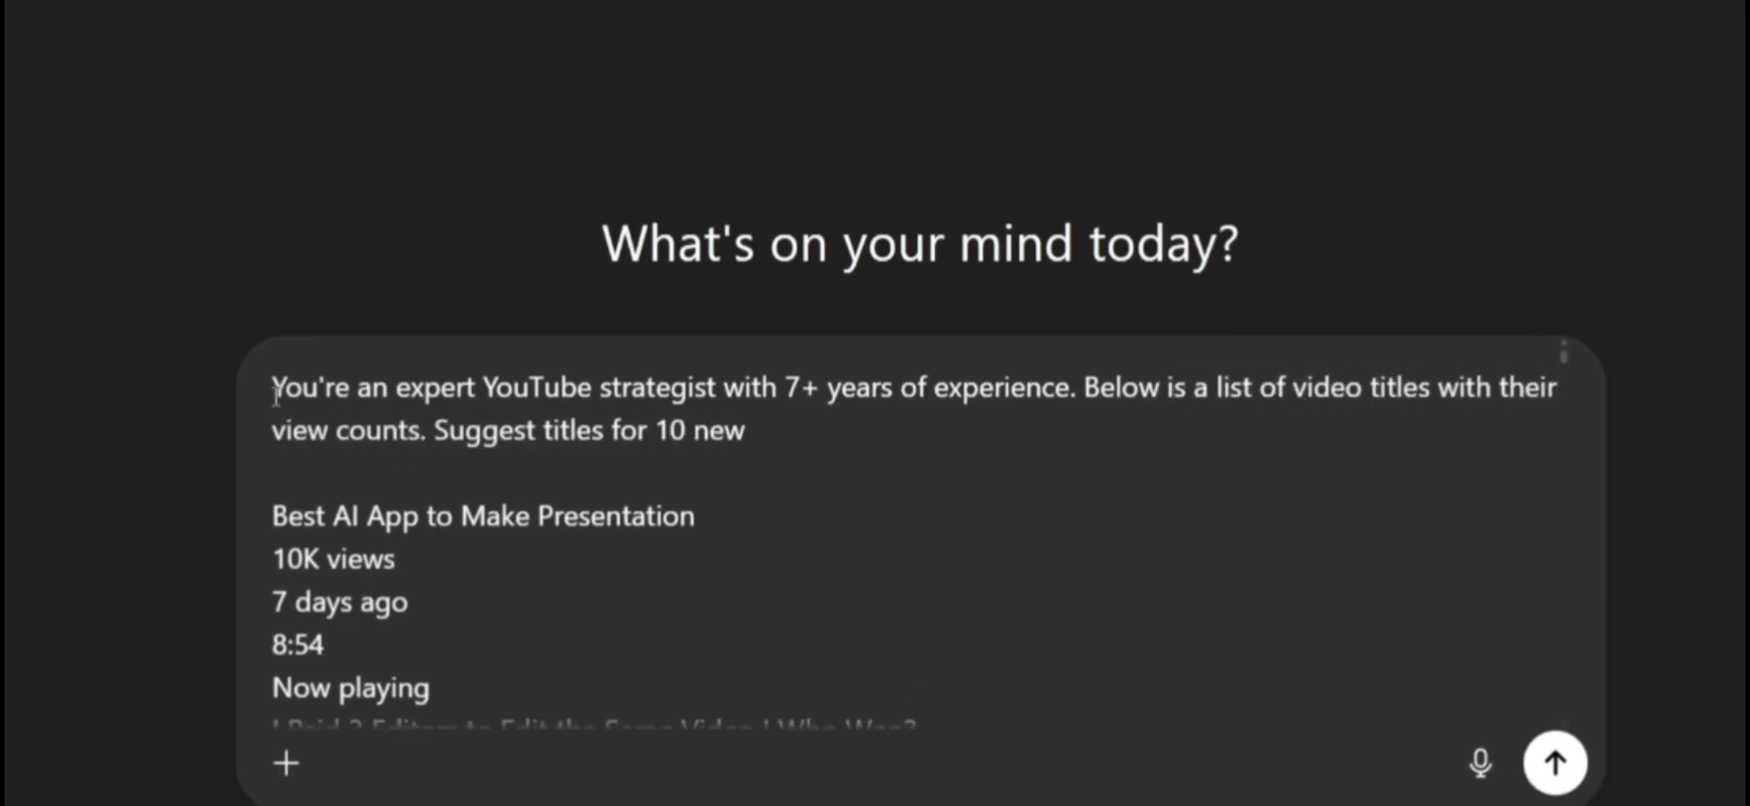
text( videos in the same style that will get the most vi)
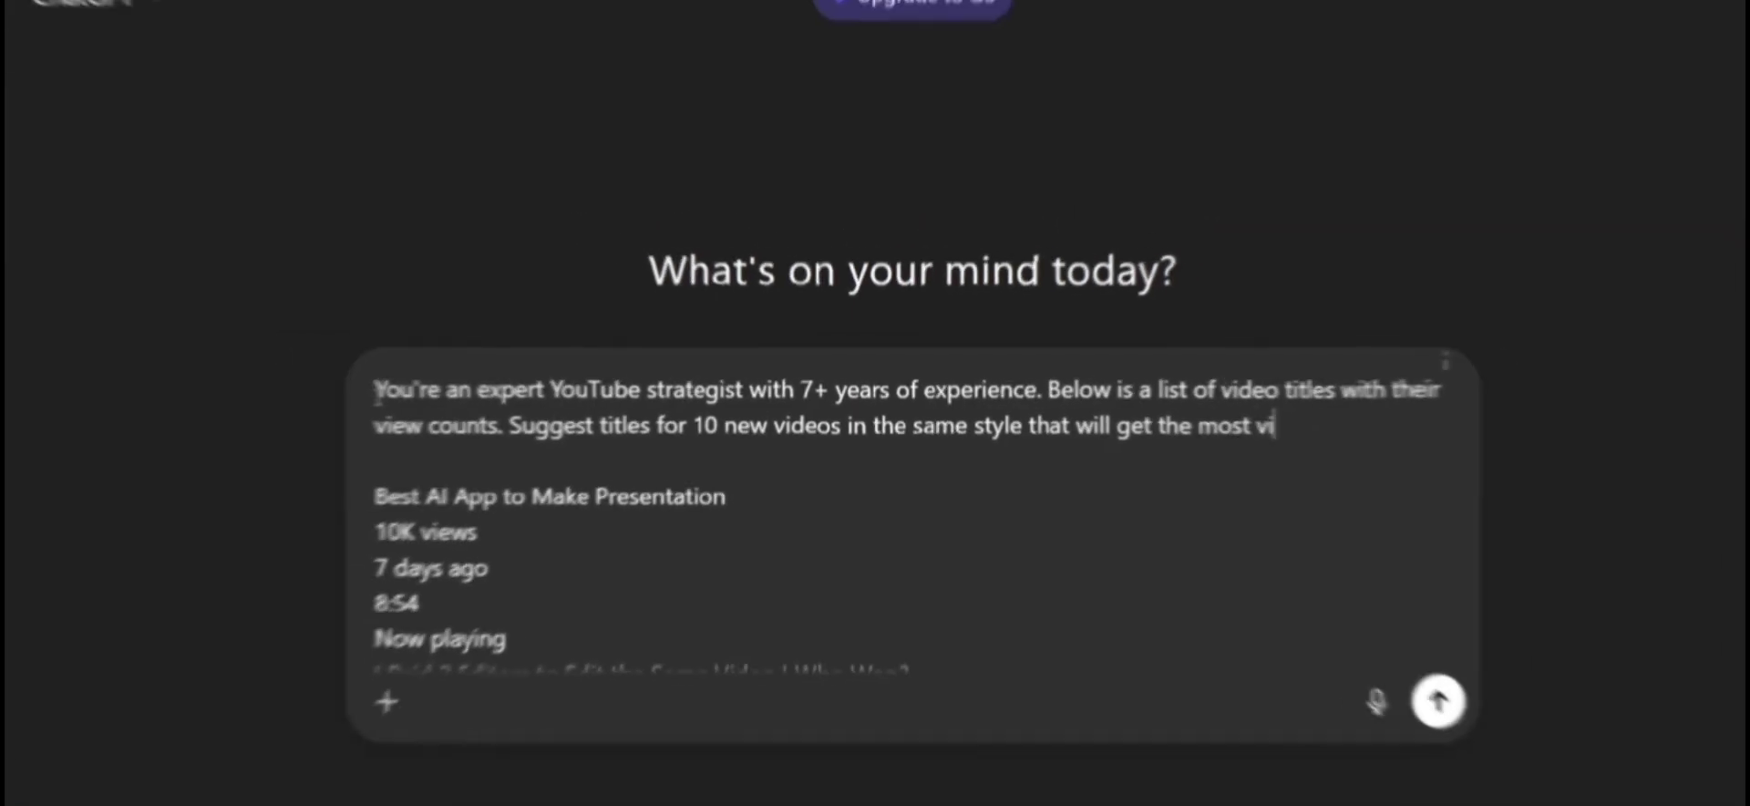
text(ews.)
key(Return)
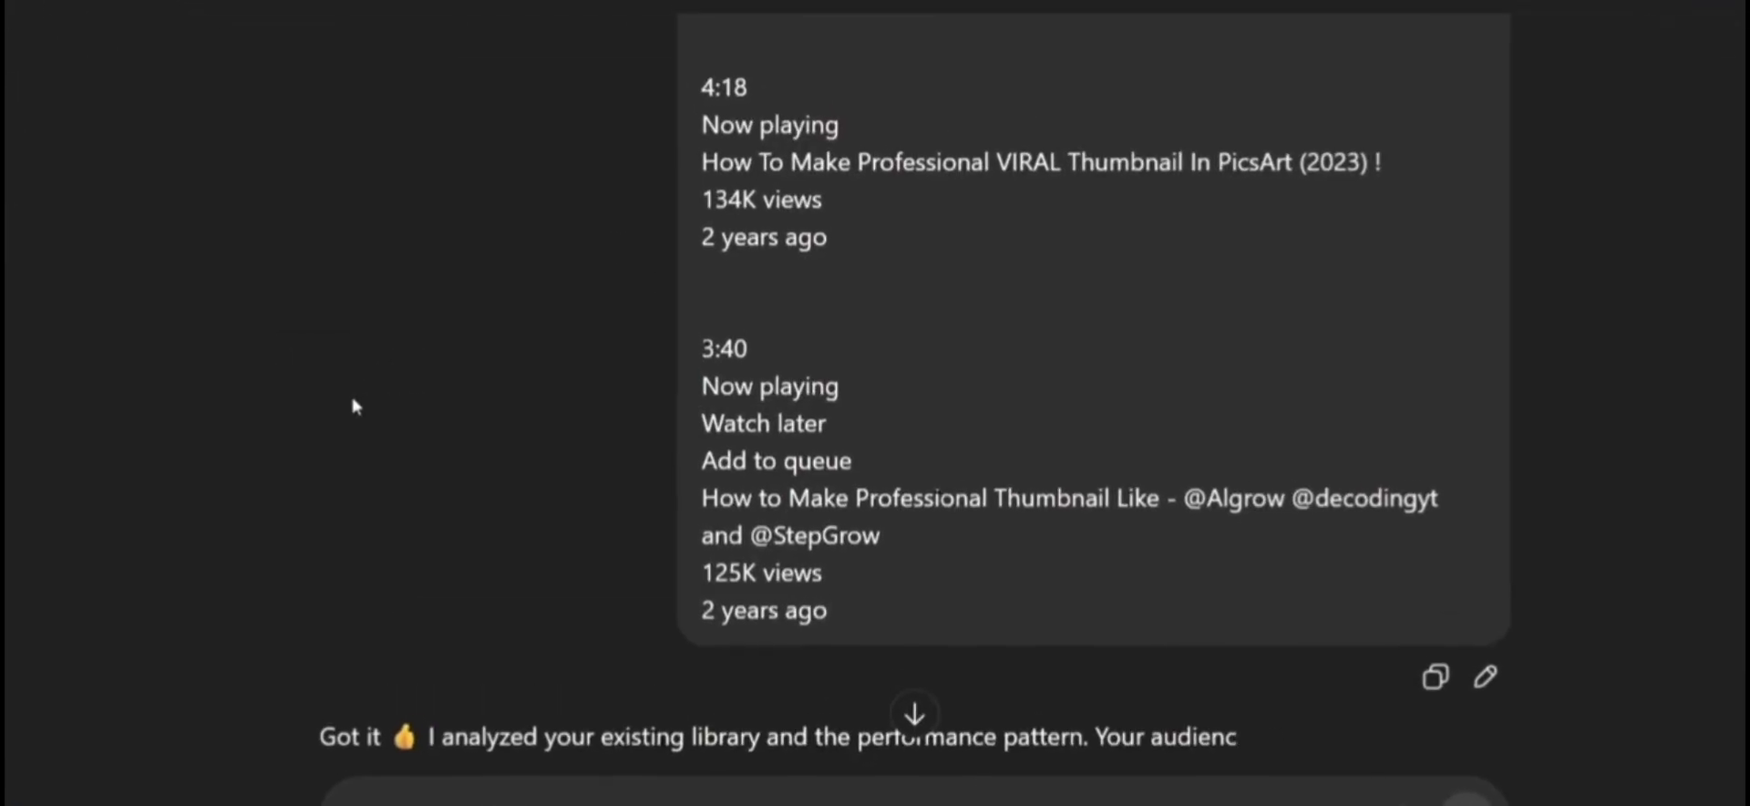
scroll(942, 498, down, 4)
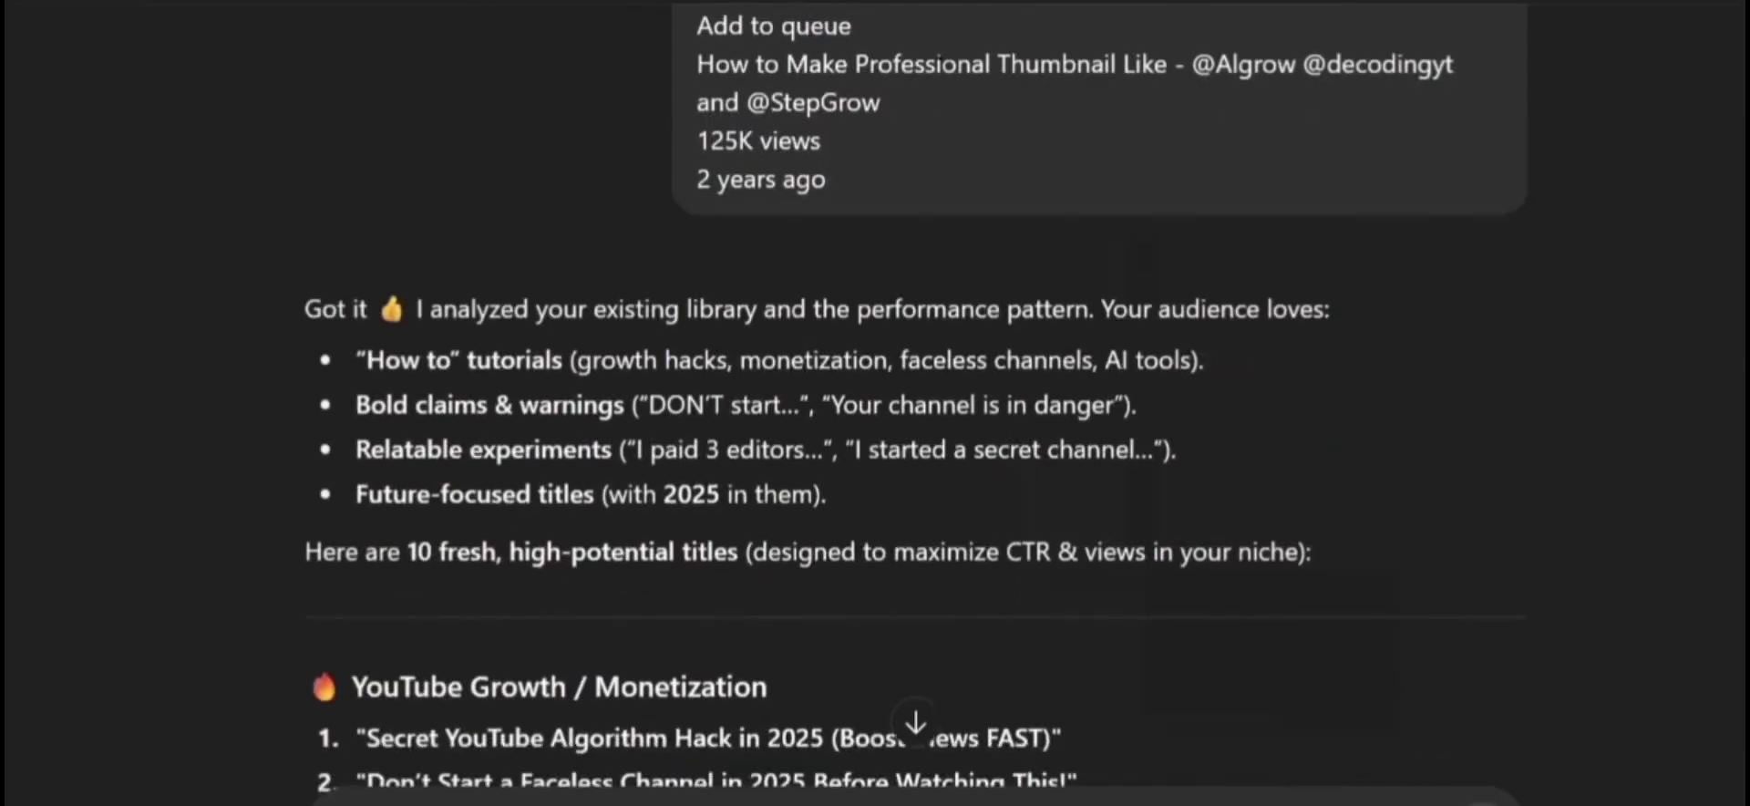
scroll(942, 499, down, 4)
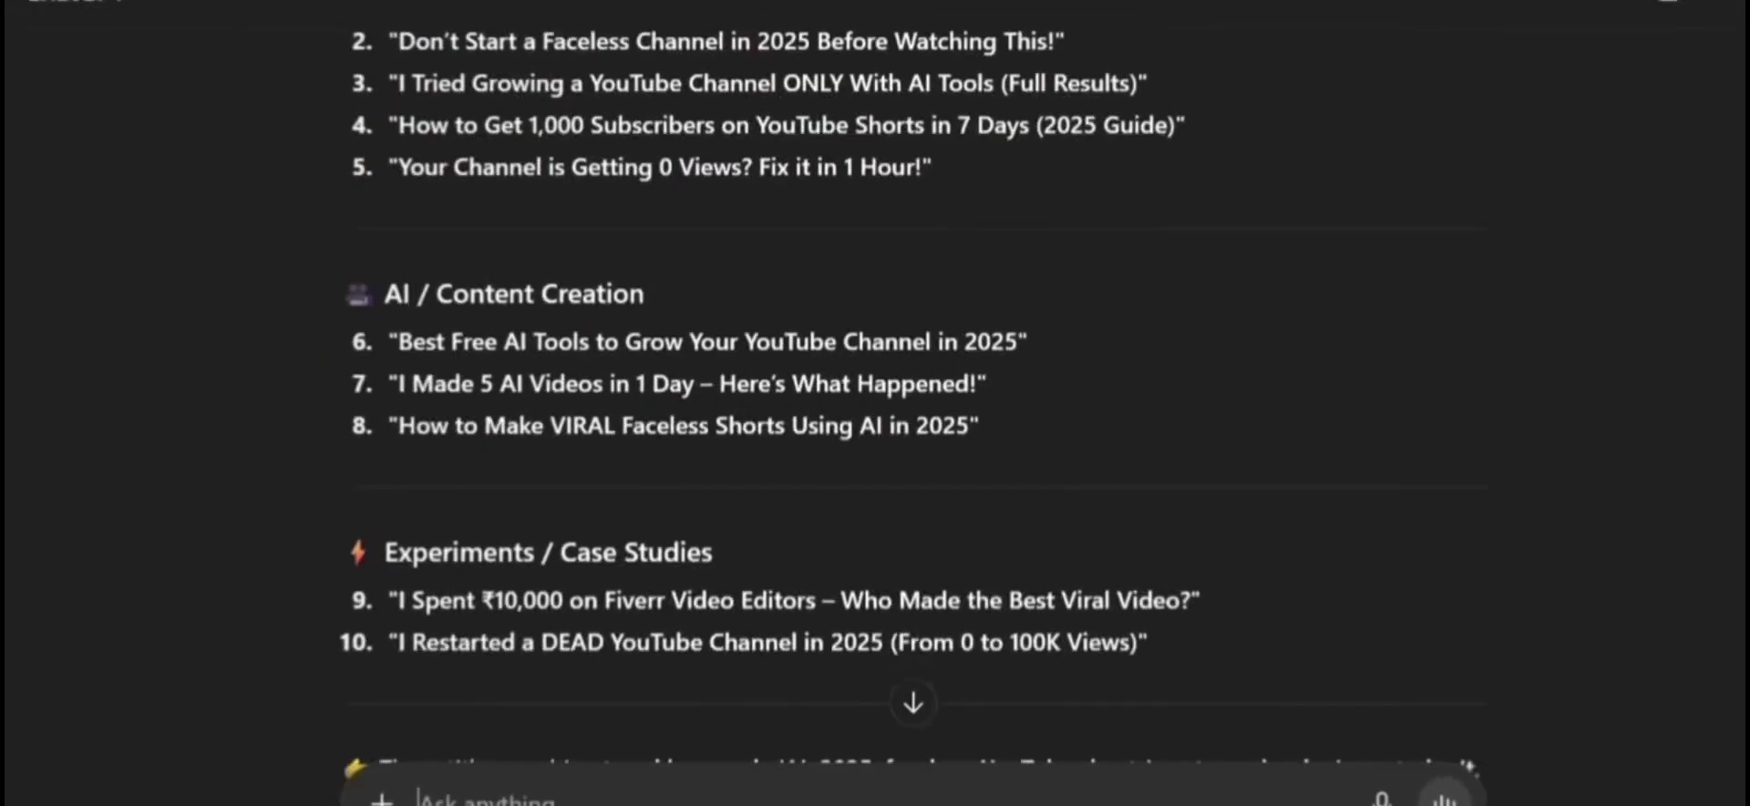
scroll(912, 392, up, 2)
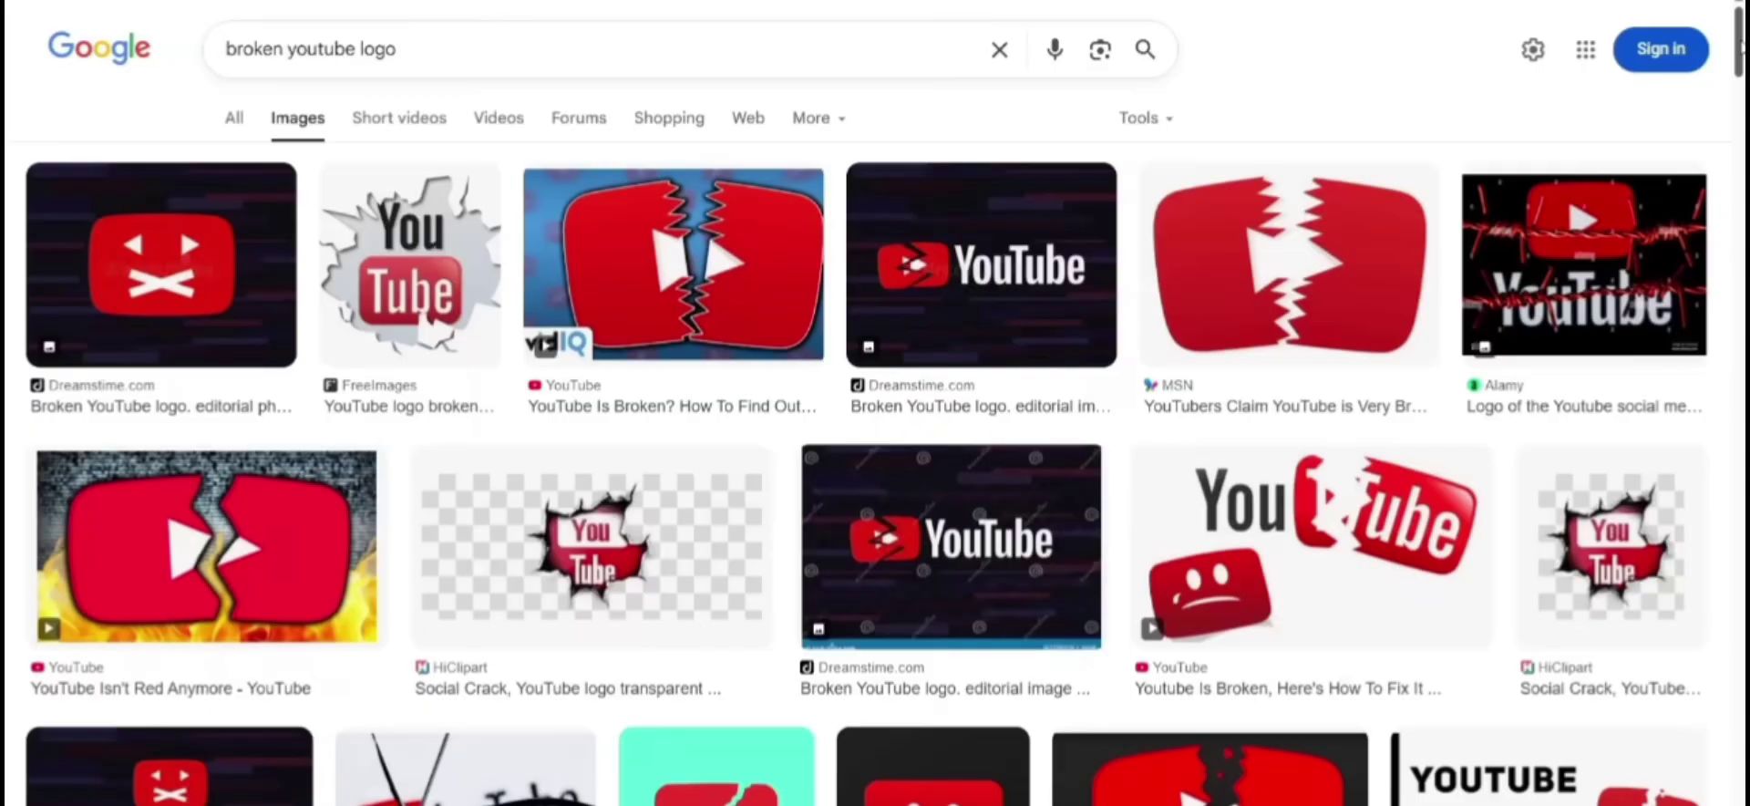
Look through the Google image results for "broken youtube logo".
scroll(875, 403, down, 6)
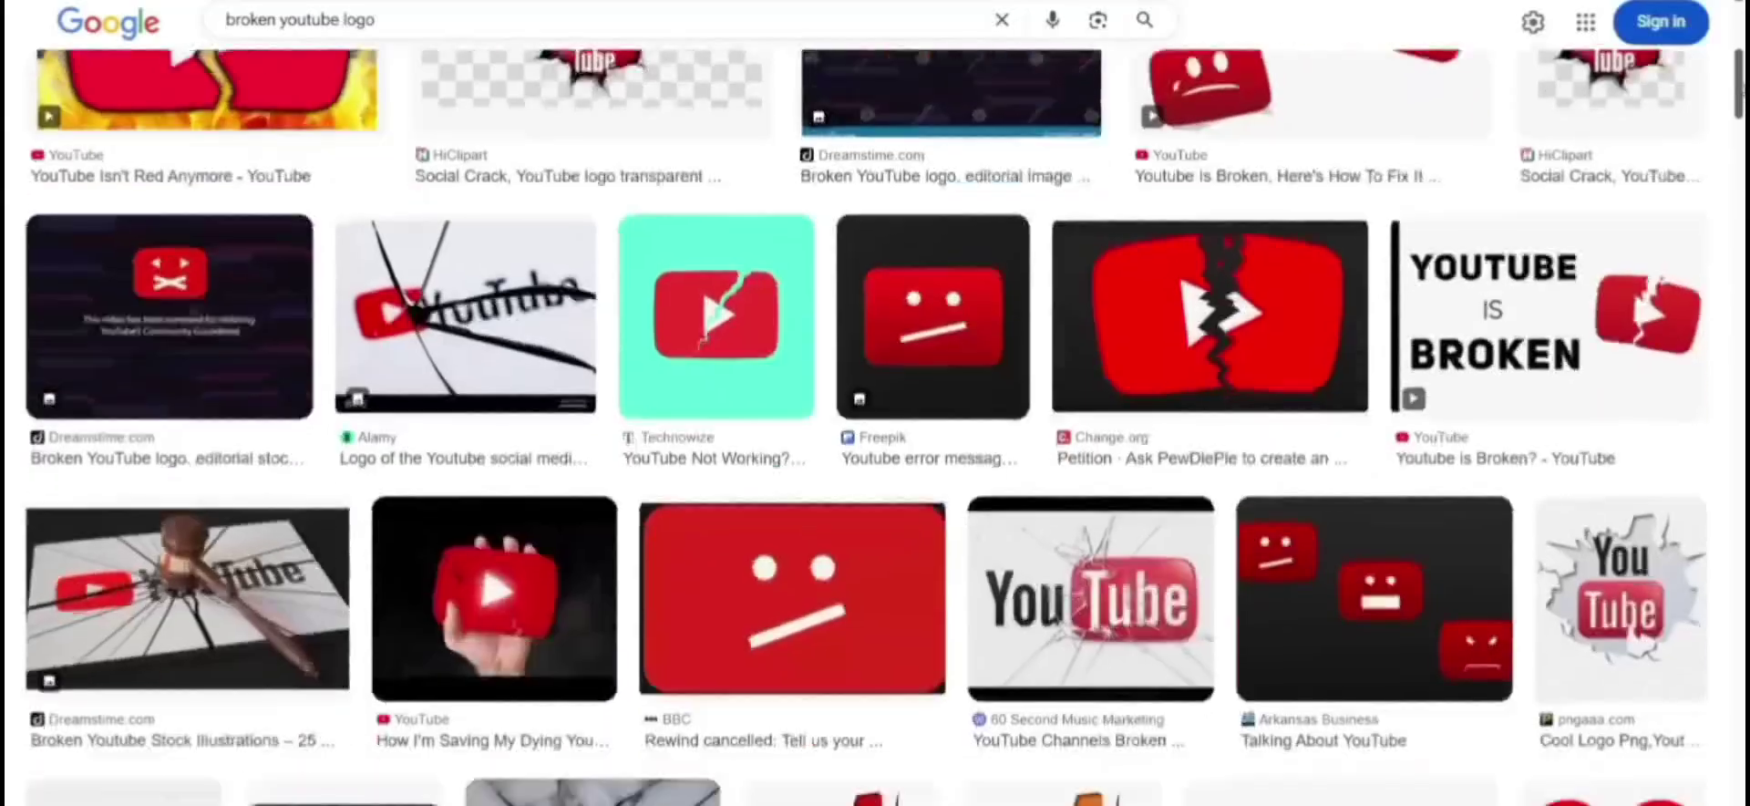
scroll(875, 427, down, 8)
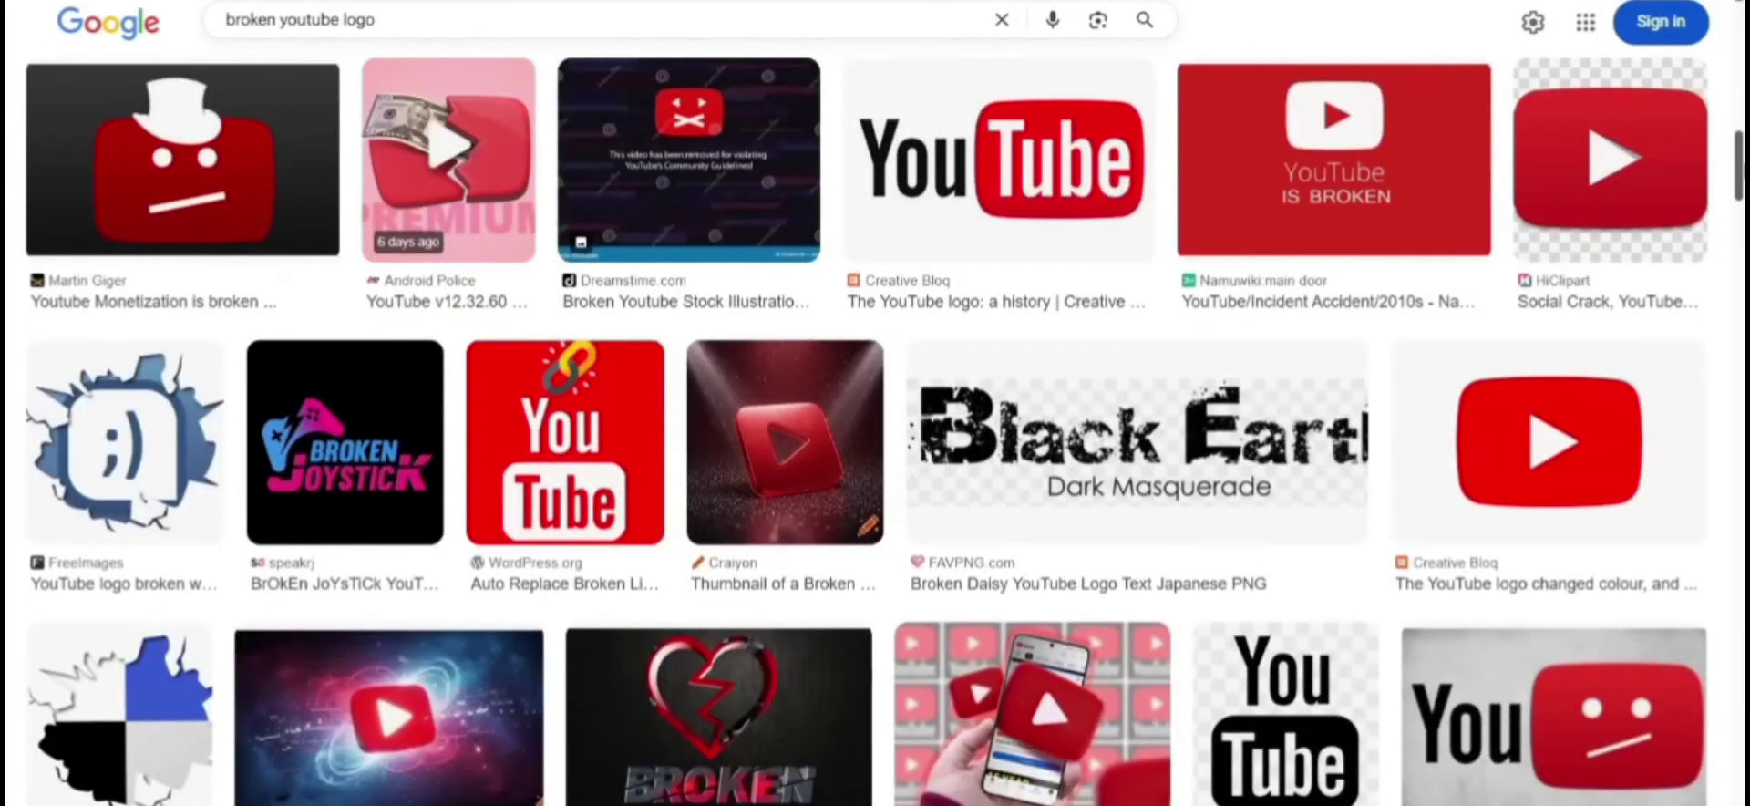
scroll(875, 403, down, 7)
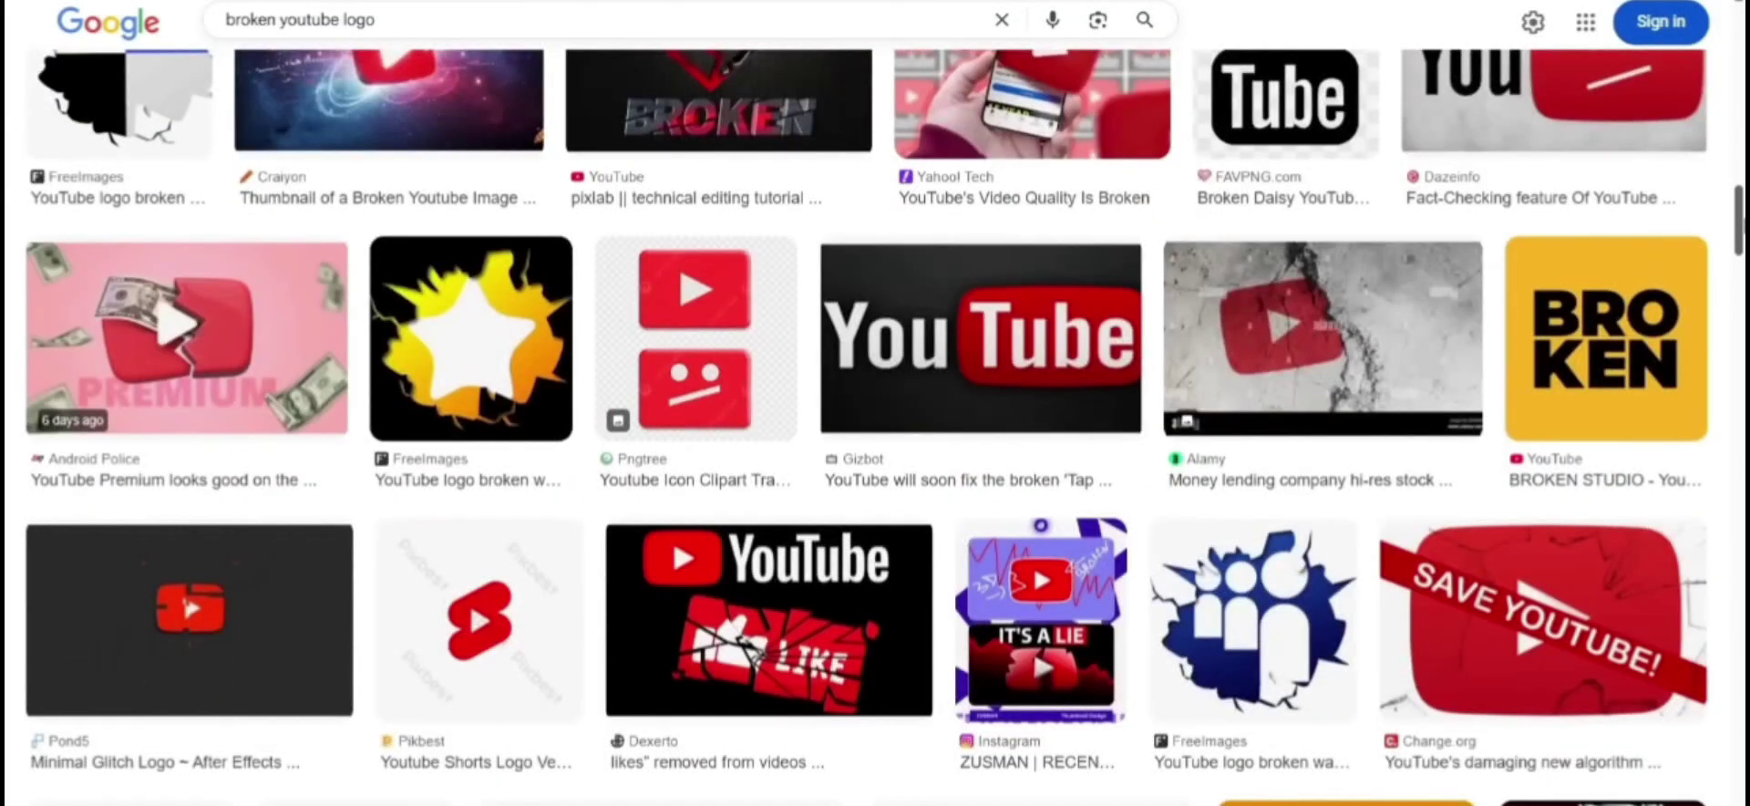
scroll(876, 403, down, 10)
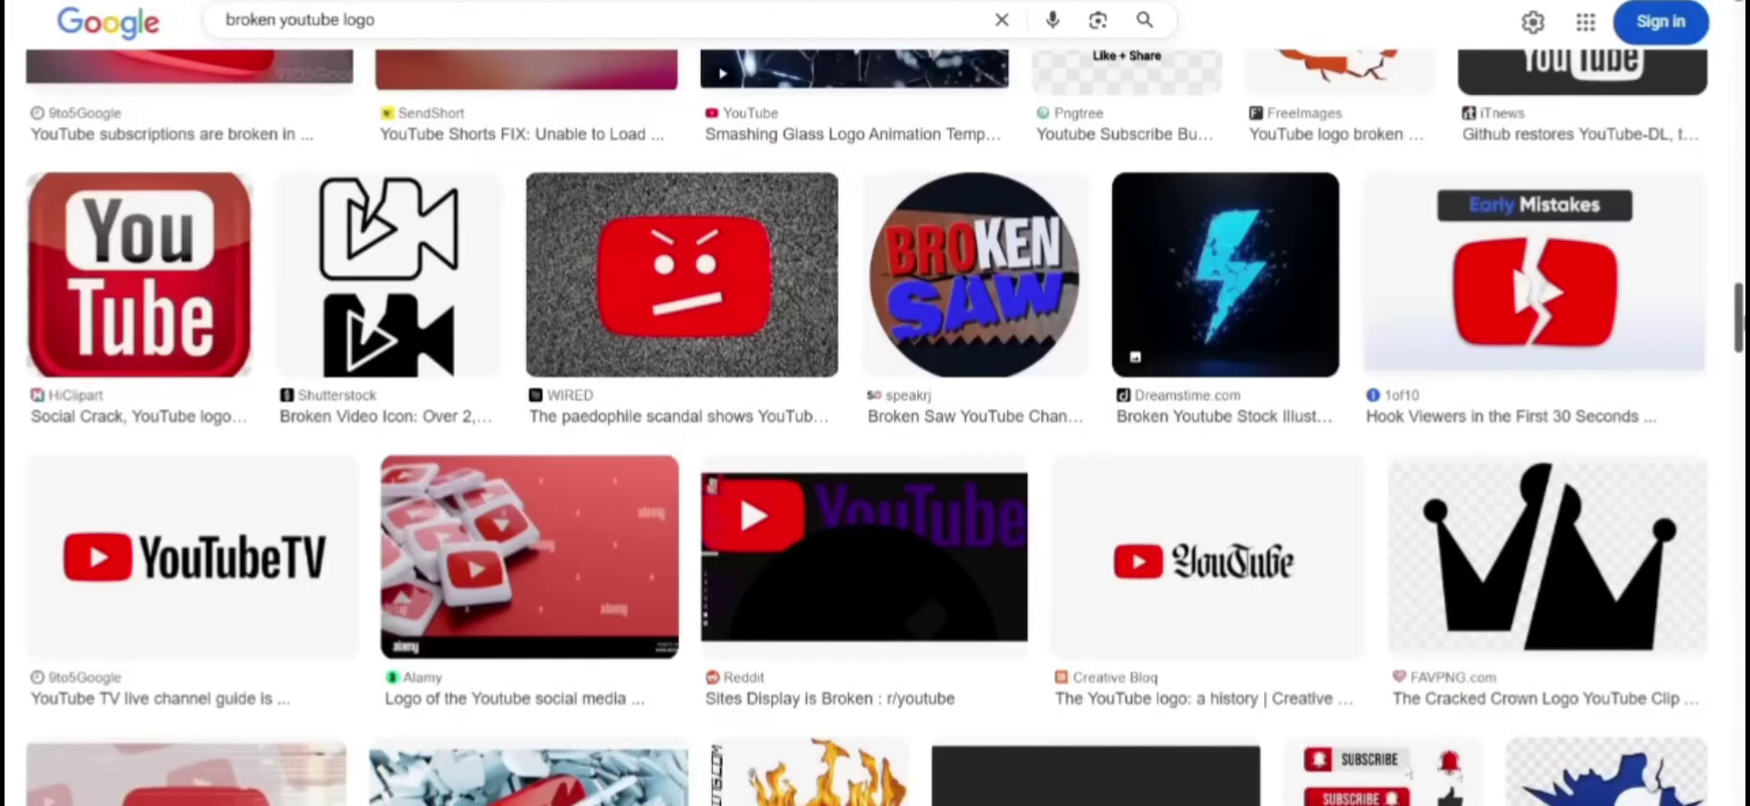
scroll(876, 403, down, 8)
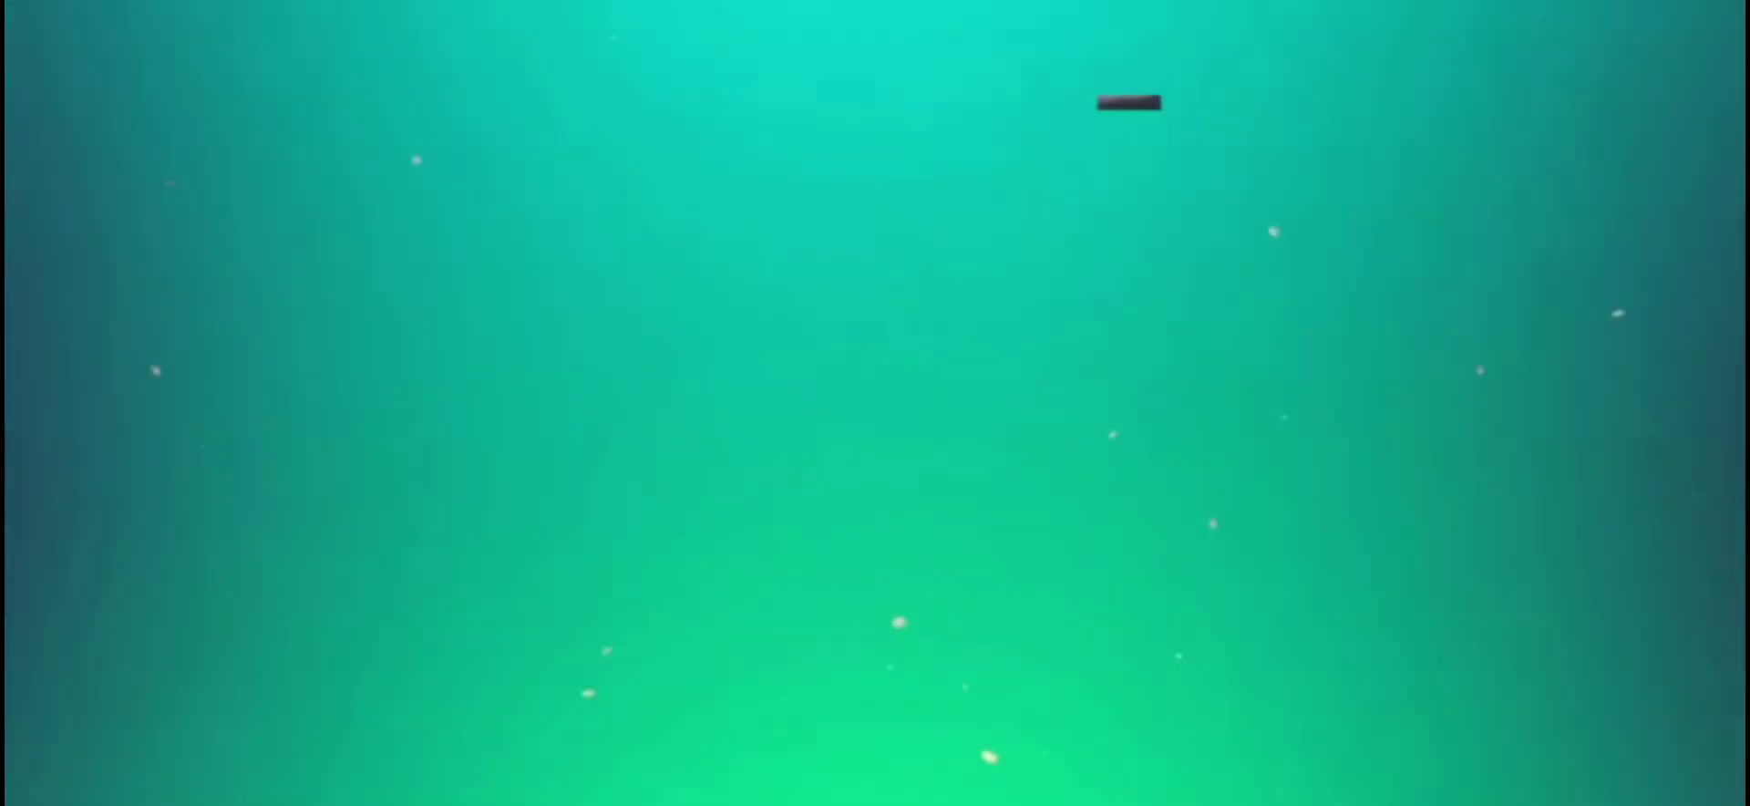
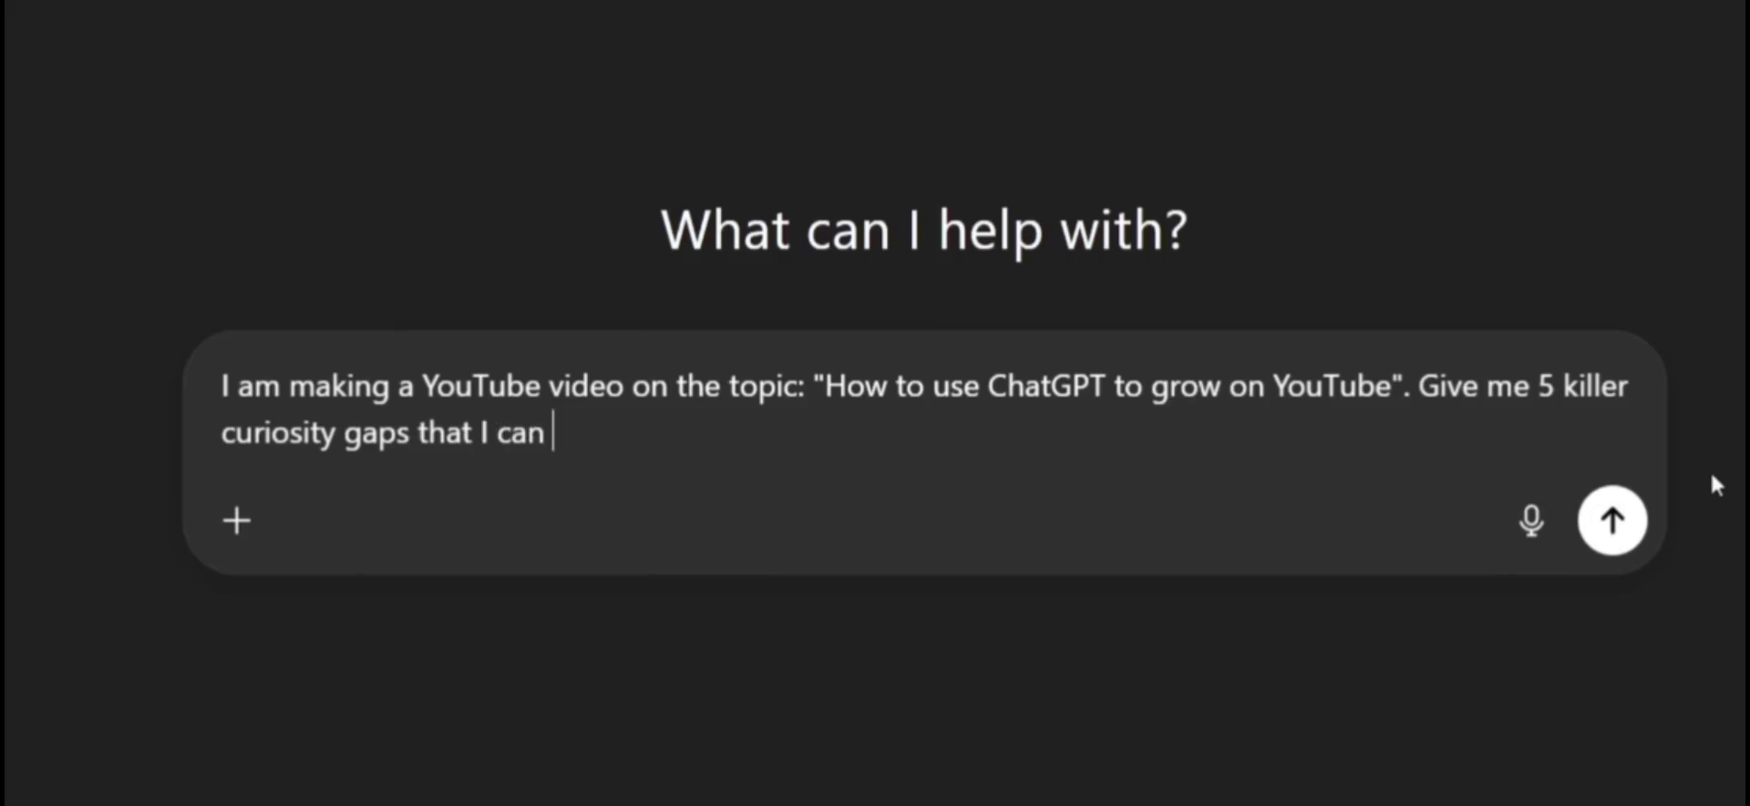
Complete the curiosity-gap request for the video's intro, to grab attention and make viewers want to watch the entire video, send it and review the reply.
text(this video to grab attention and make v)
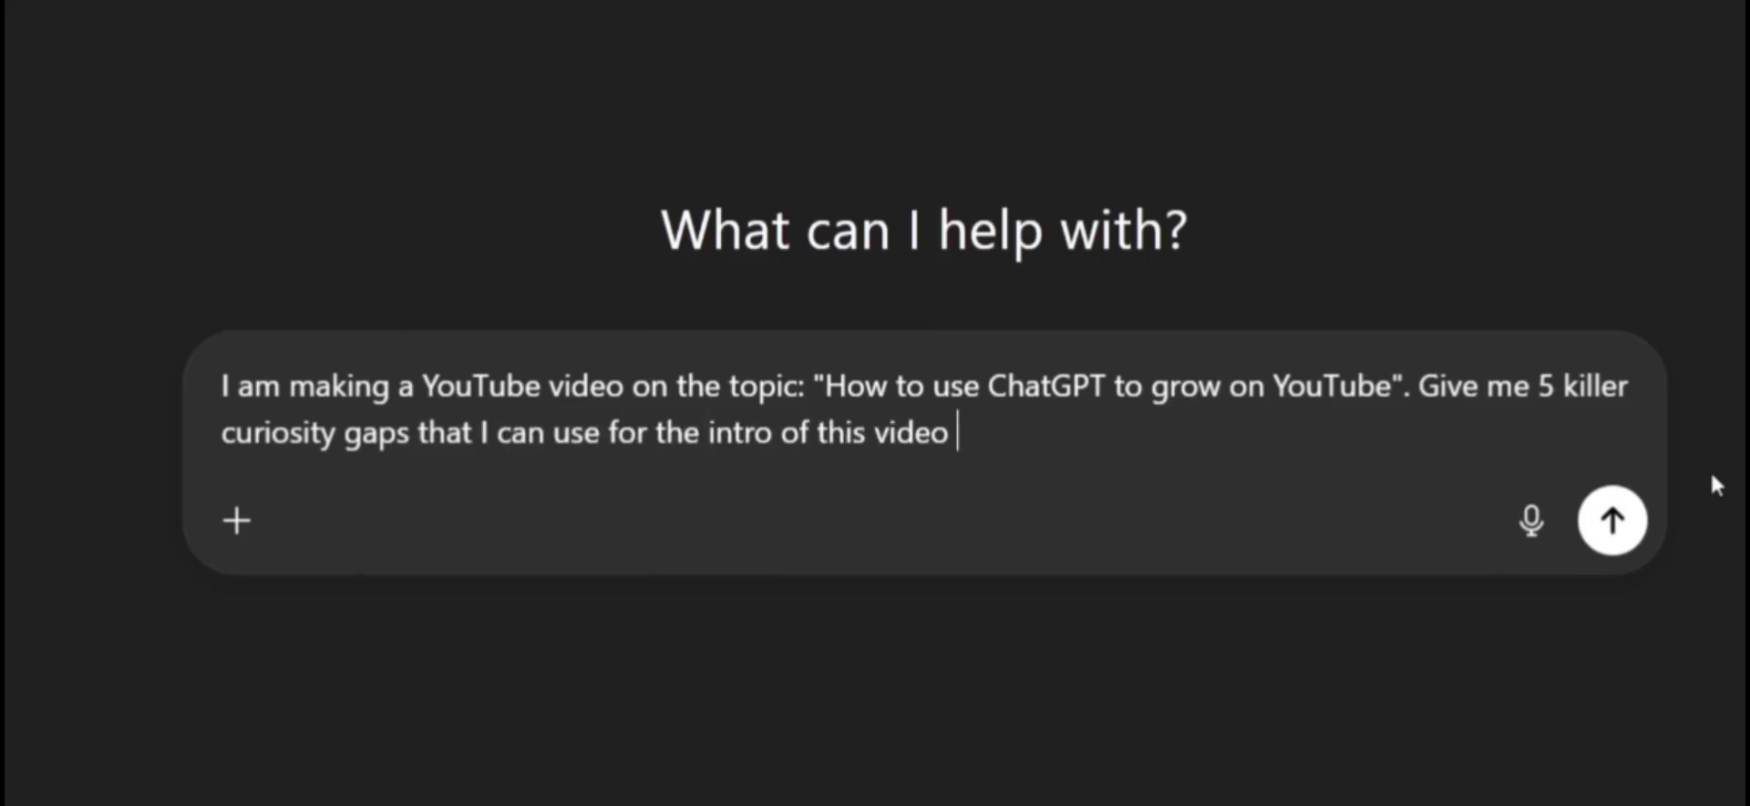
text(iewers want to watch the entire video)
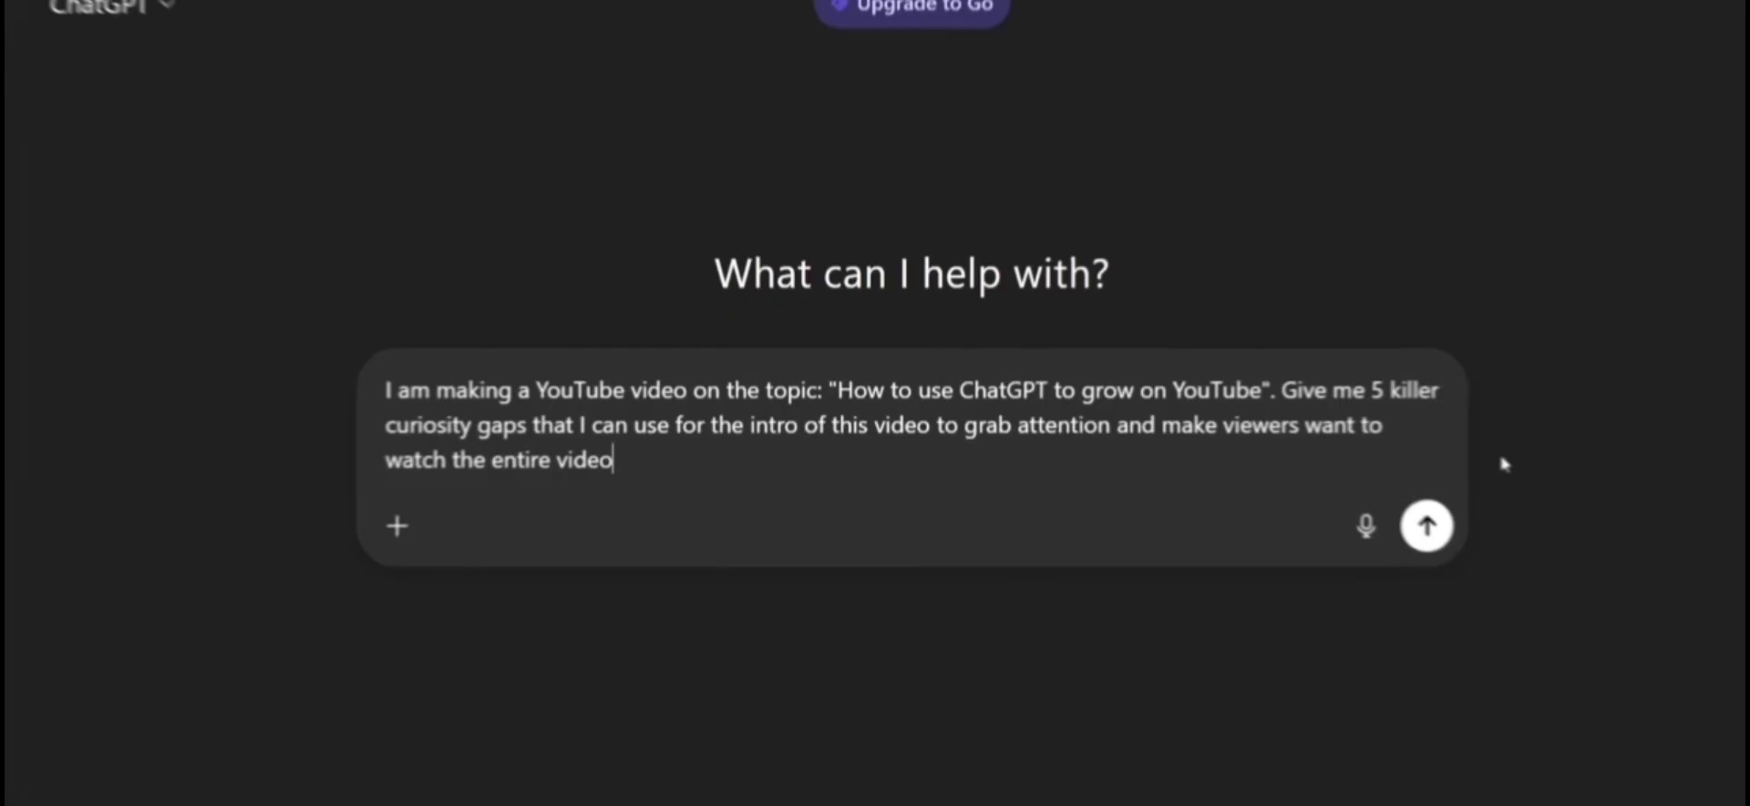
text(.)
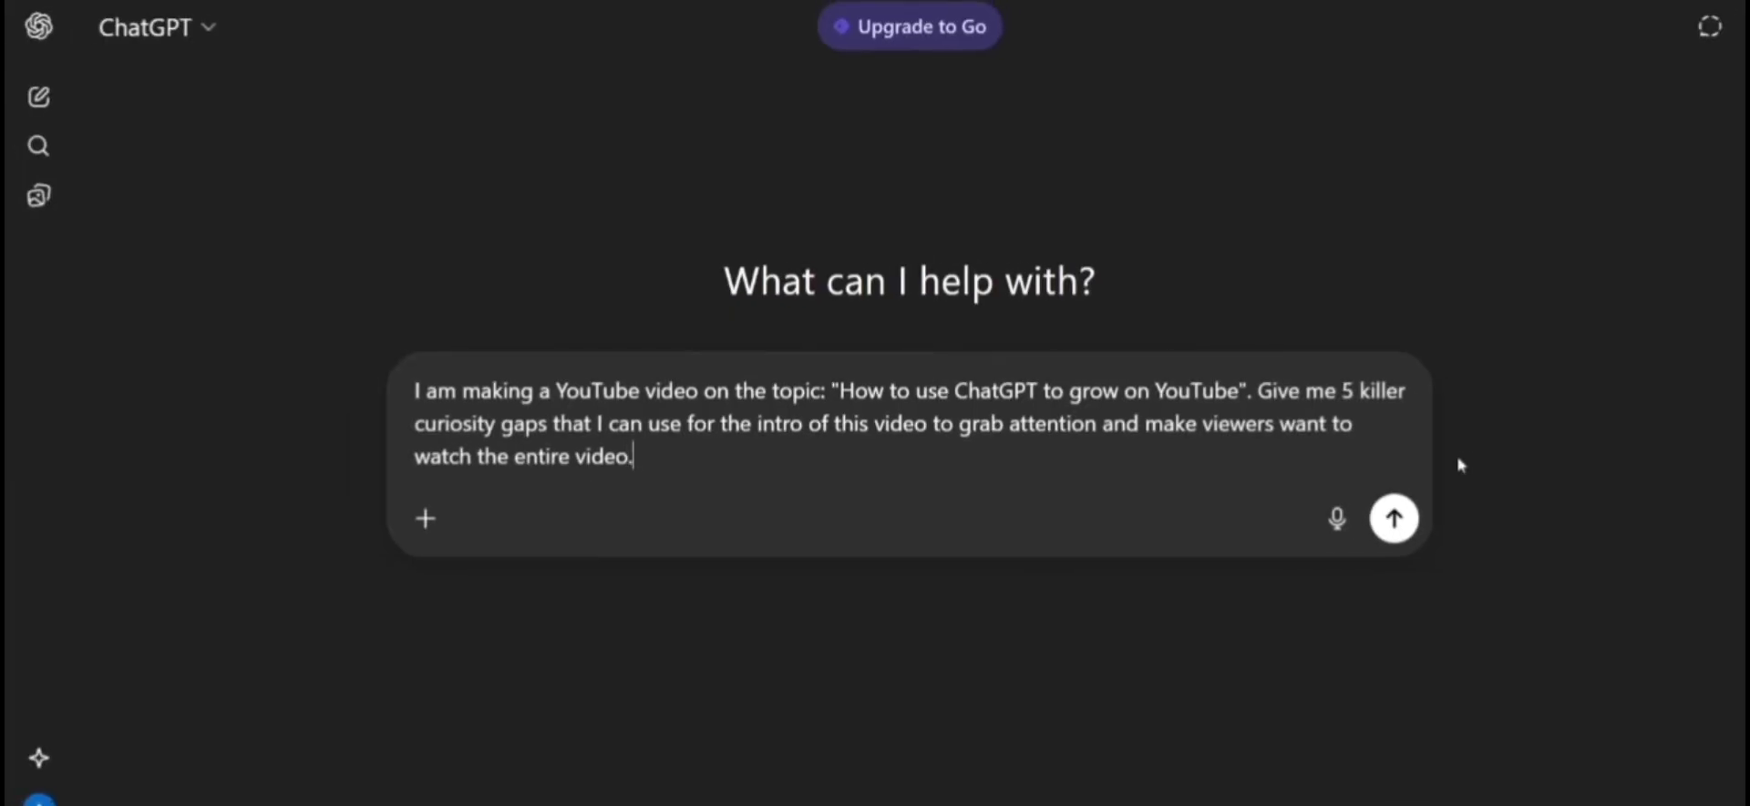
click(1427, 527)
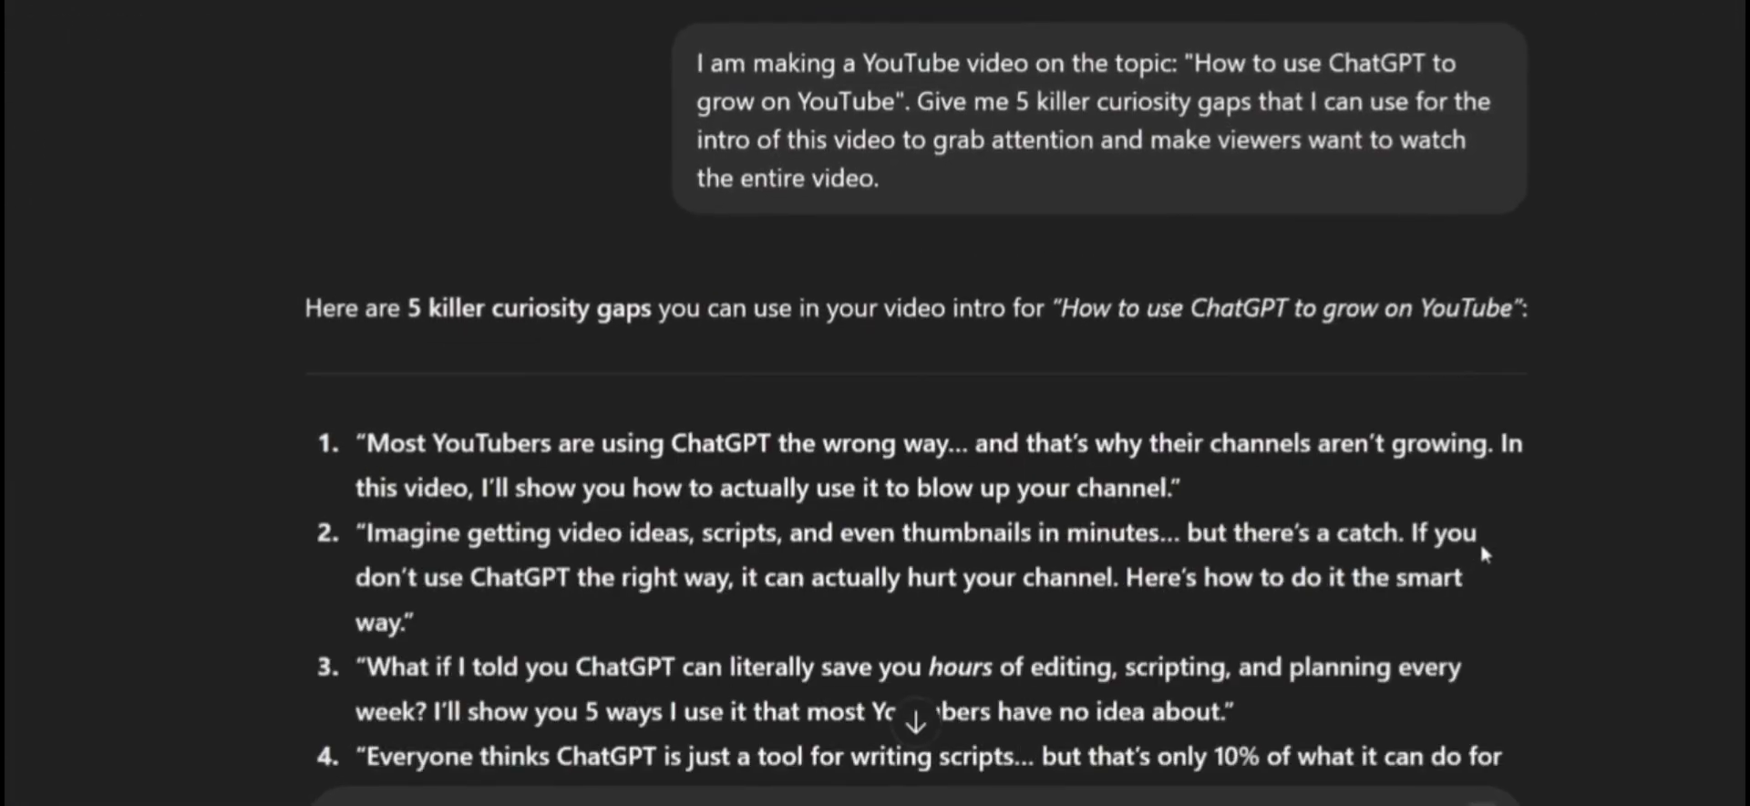
scroll(1474, 570, down, 3)
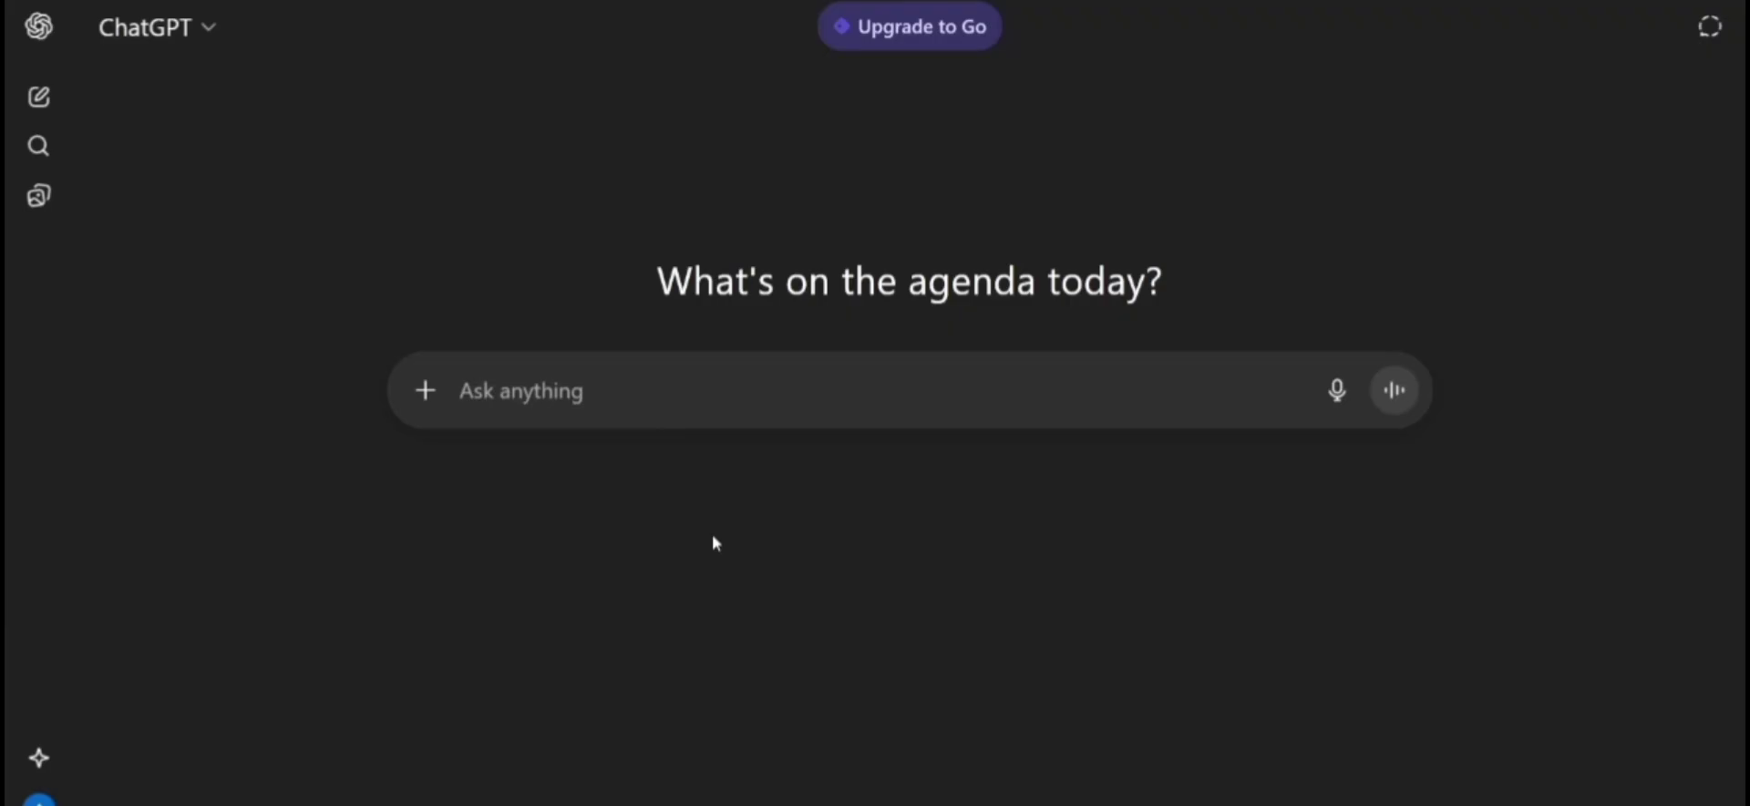
In a new chat, ask for a sophisticated YouTube script for a faceless video on the topic "5 Mistakes New YouTubers Make" in Hinglish.
text(Write a Y)
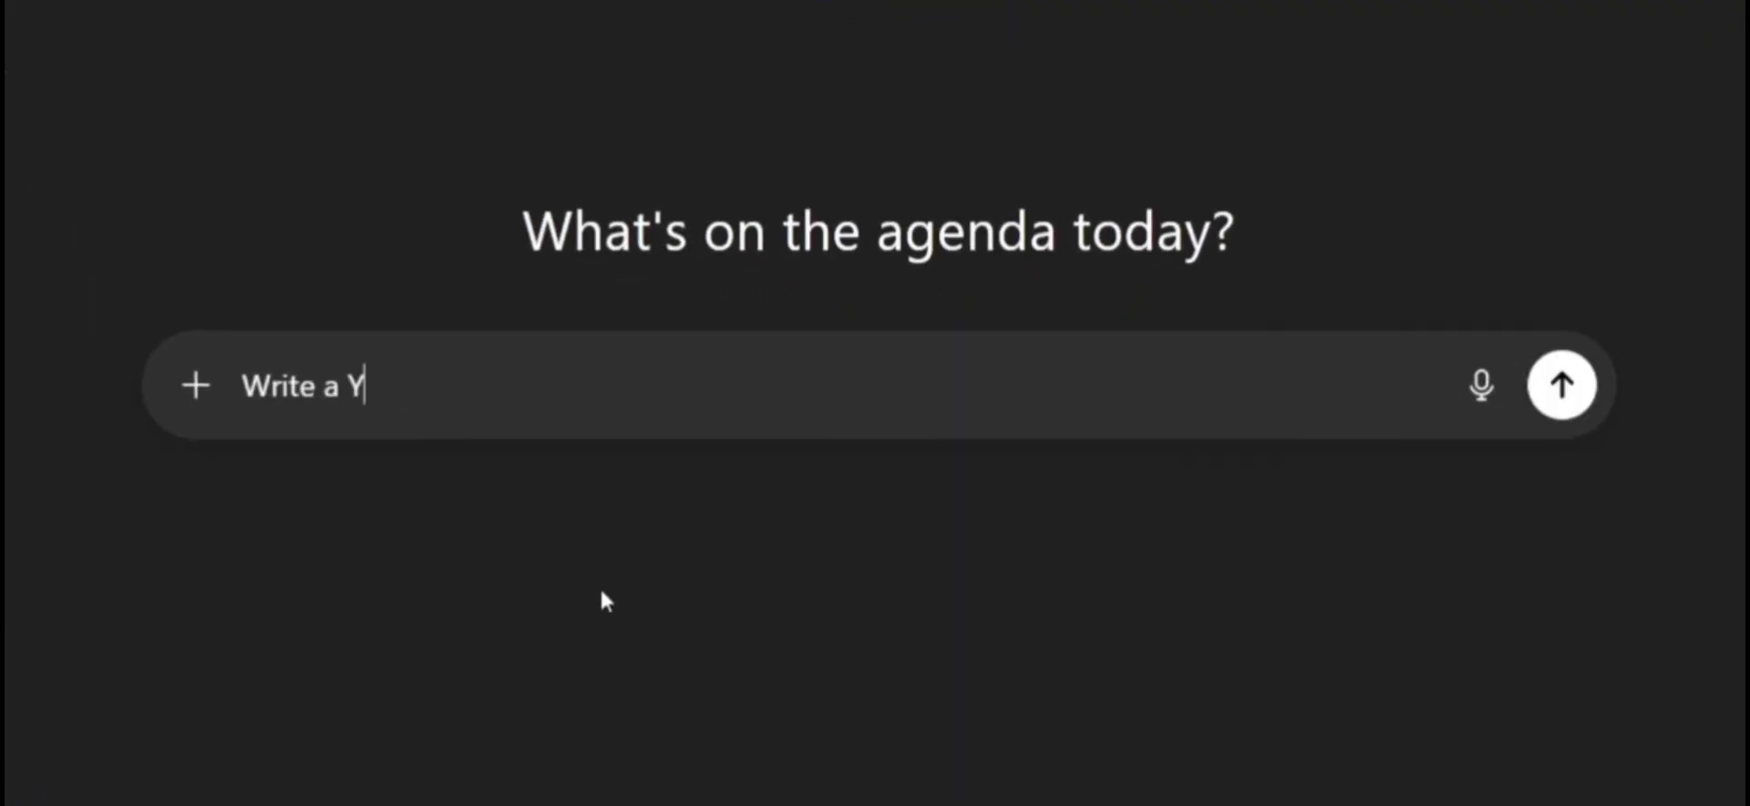
text(ouTube script for my faceless video on the topic "5 Mistakes New YouTubers Make" in Hinglish.)
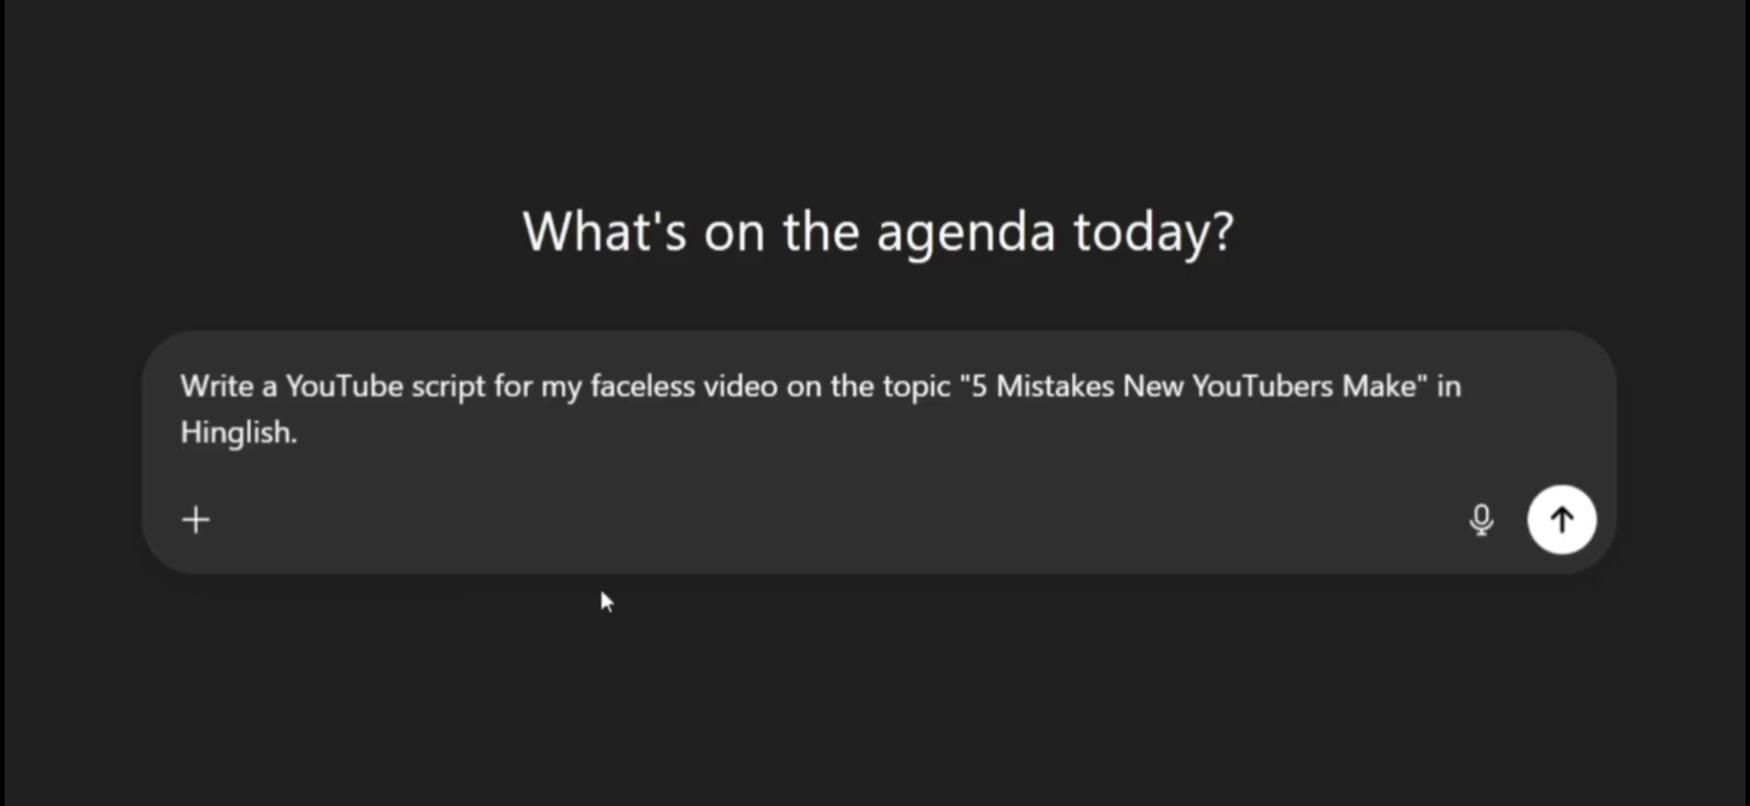
click(281, 390)
text(sophist)
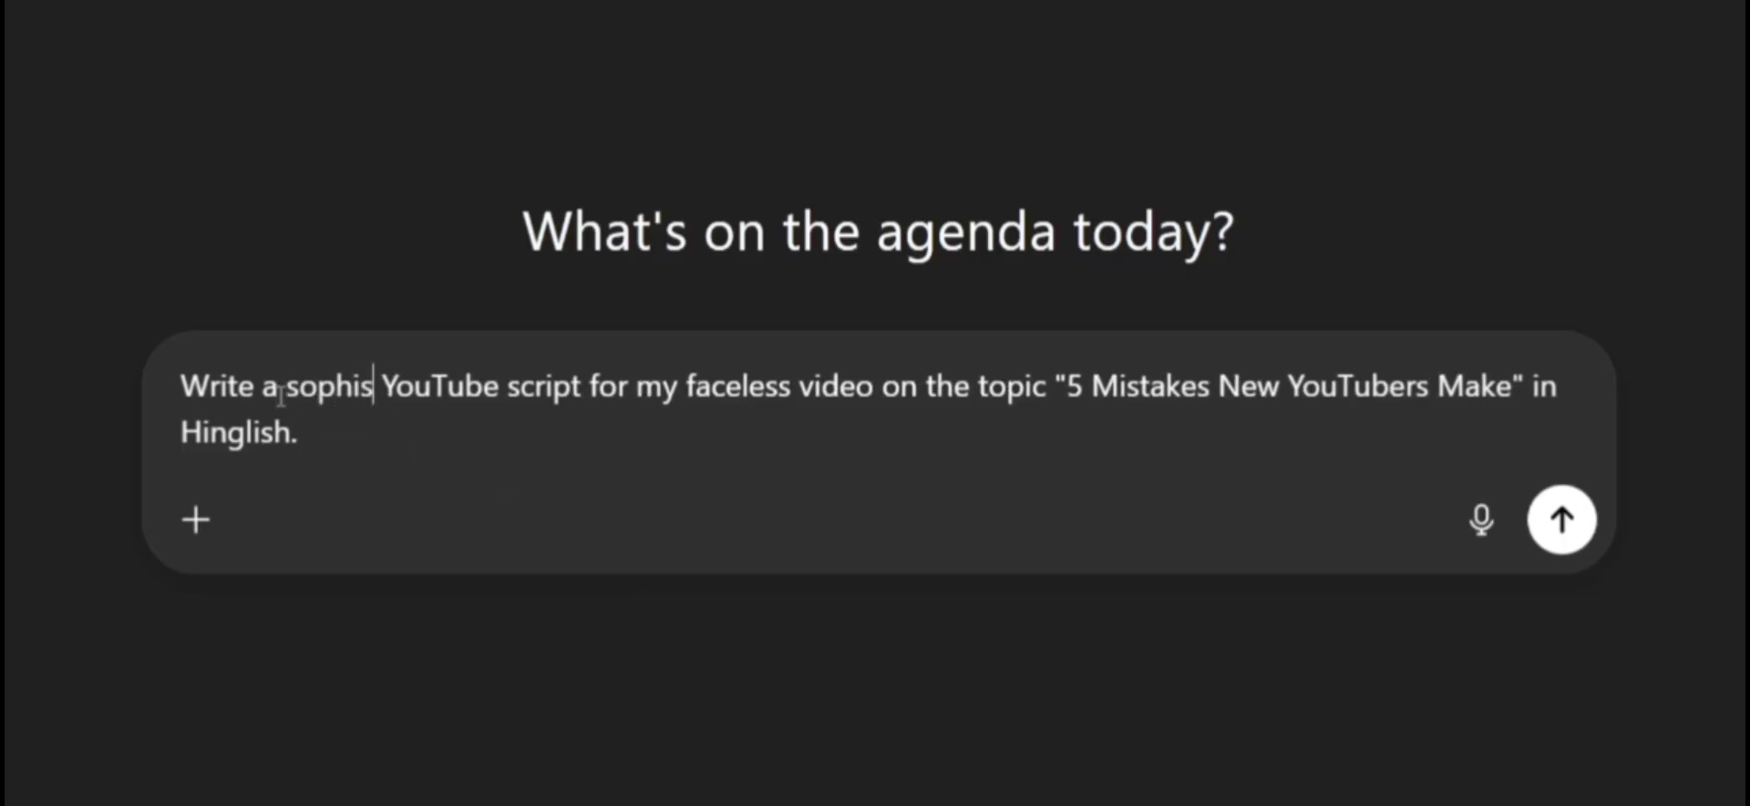
text(icated)
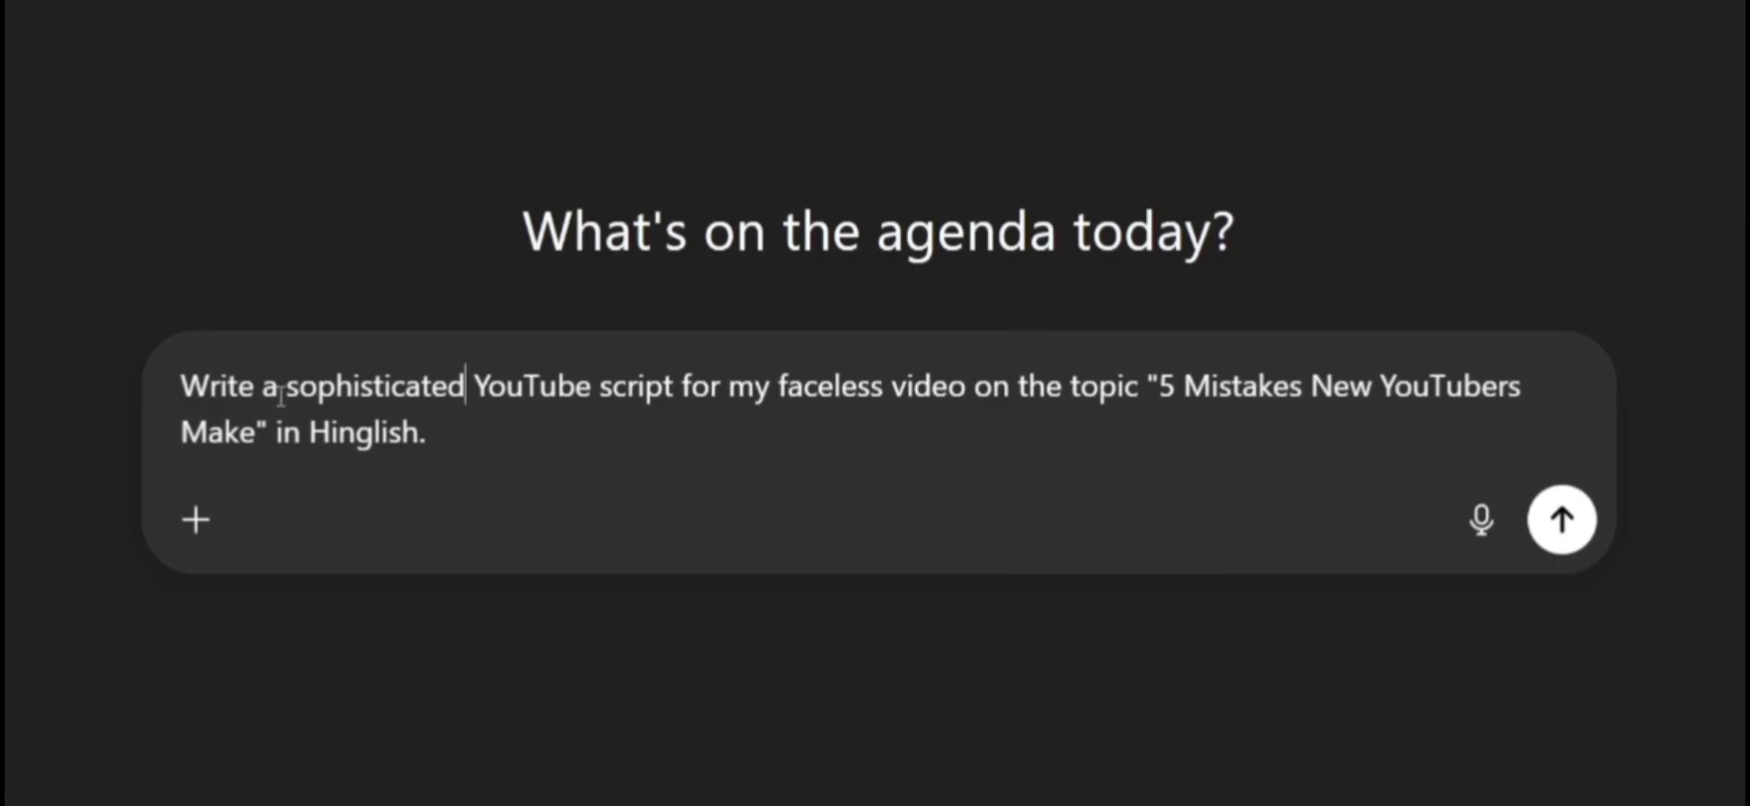
Add a script length of 1000 words and an audience of 13-30 year olds living in India who want to grow their channel and generate income.
click(470, 422)
text(The scrip)
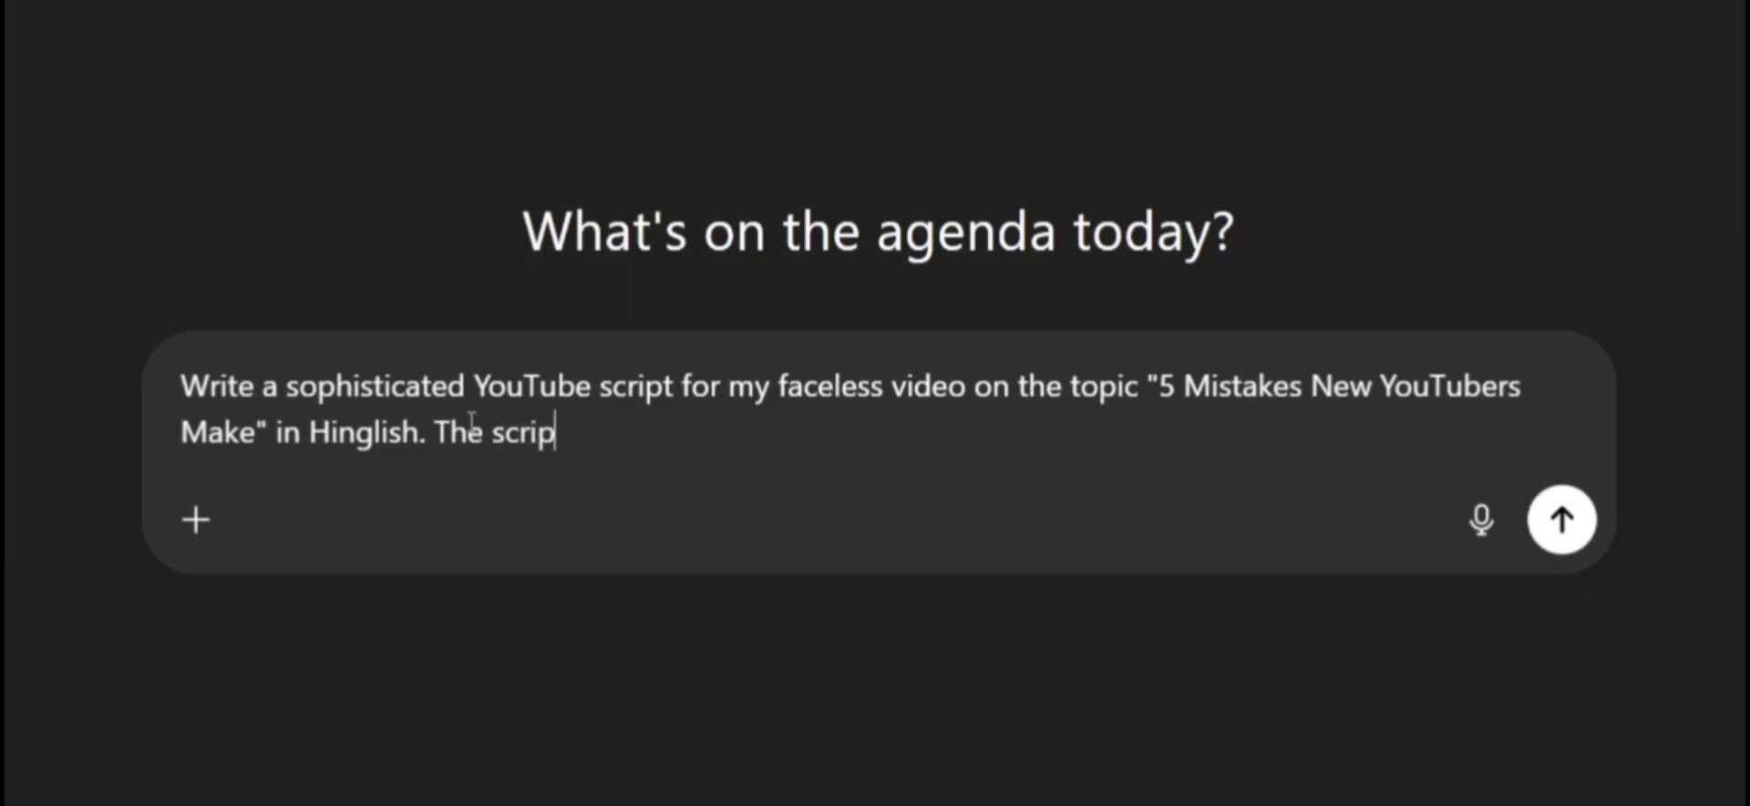
text(t should be 1000 words long.)
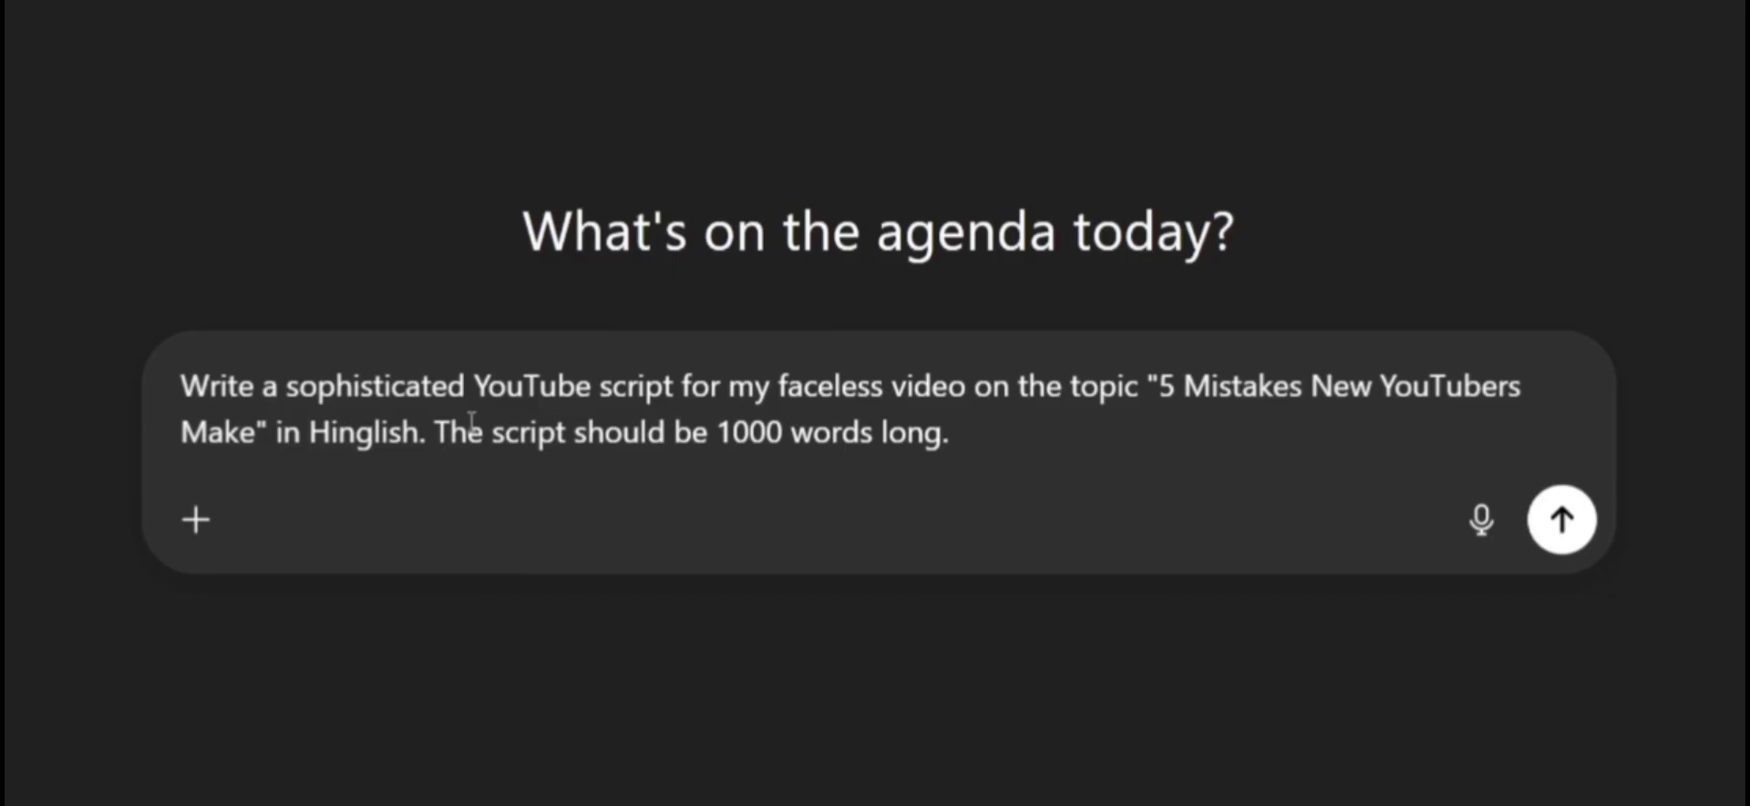
text(My audience is 13-)
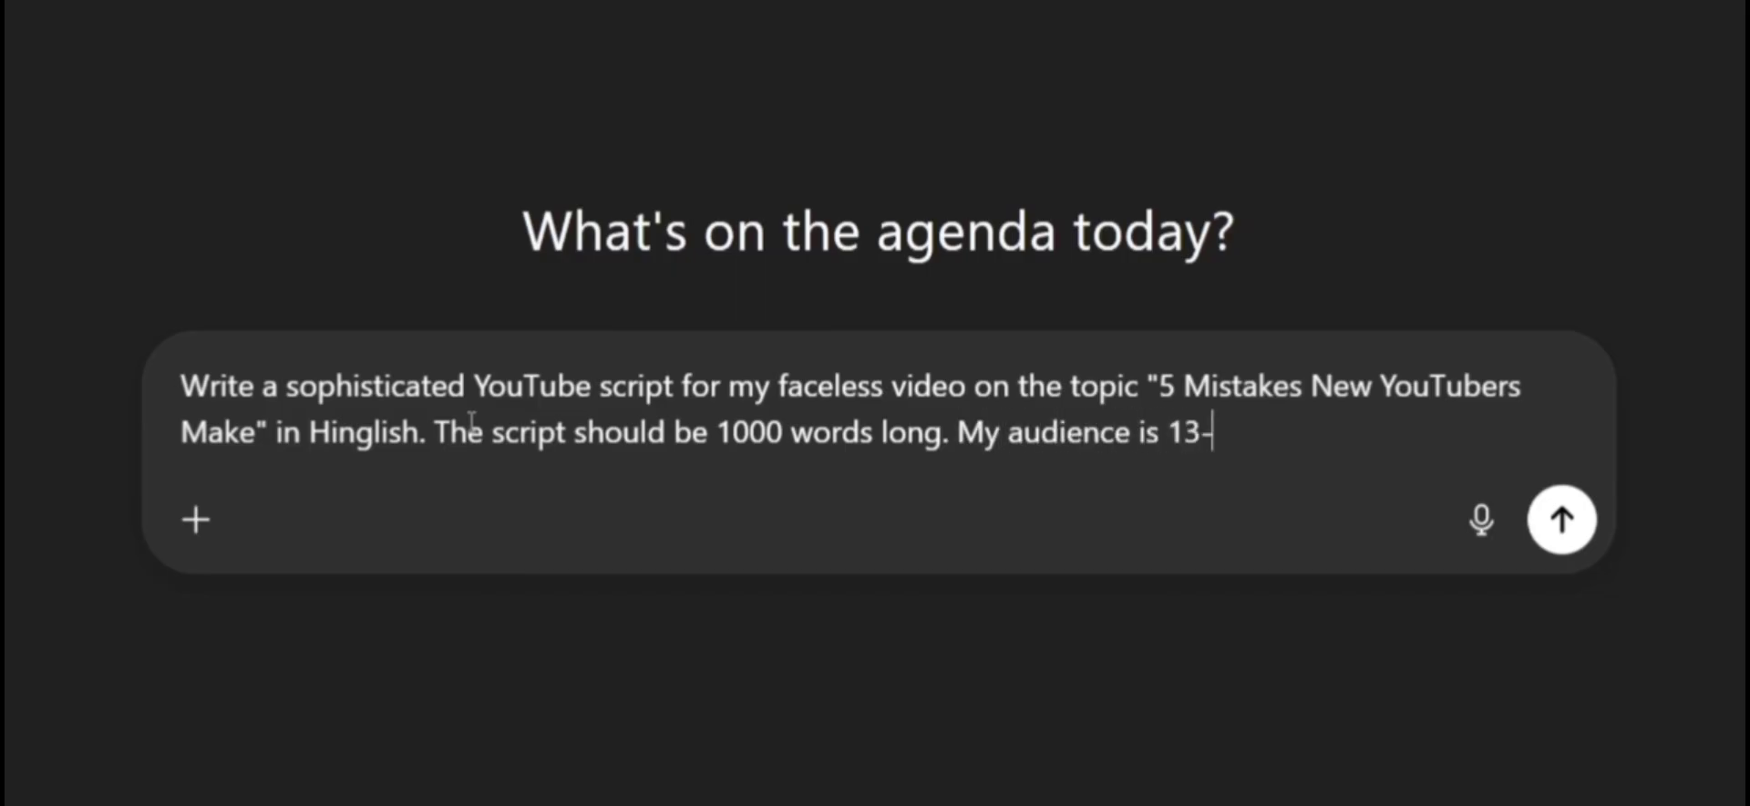
text(30 year olds living)
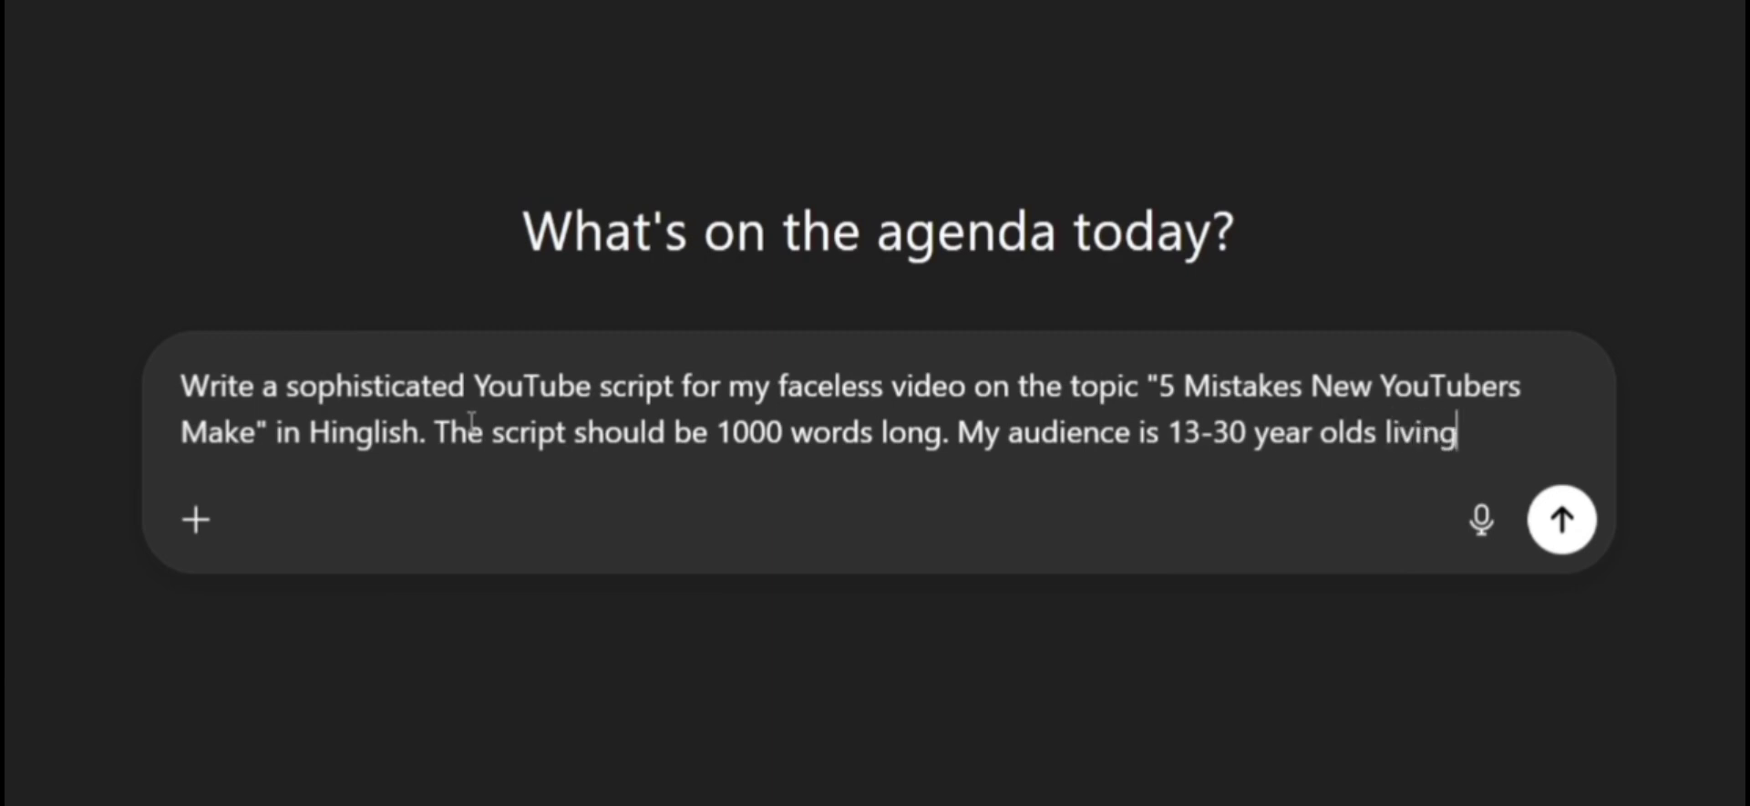
text( in India)
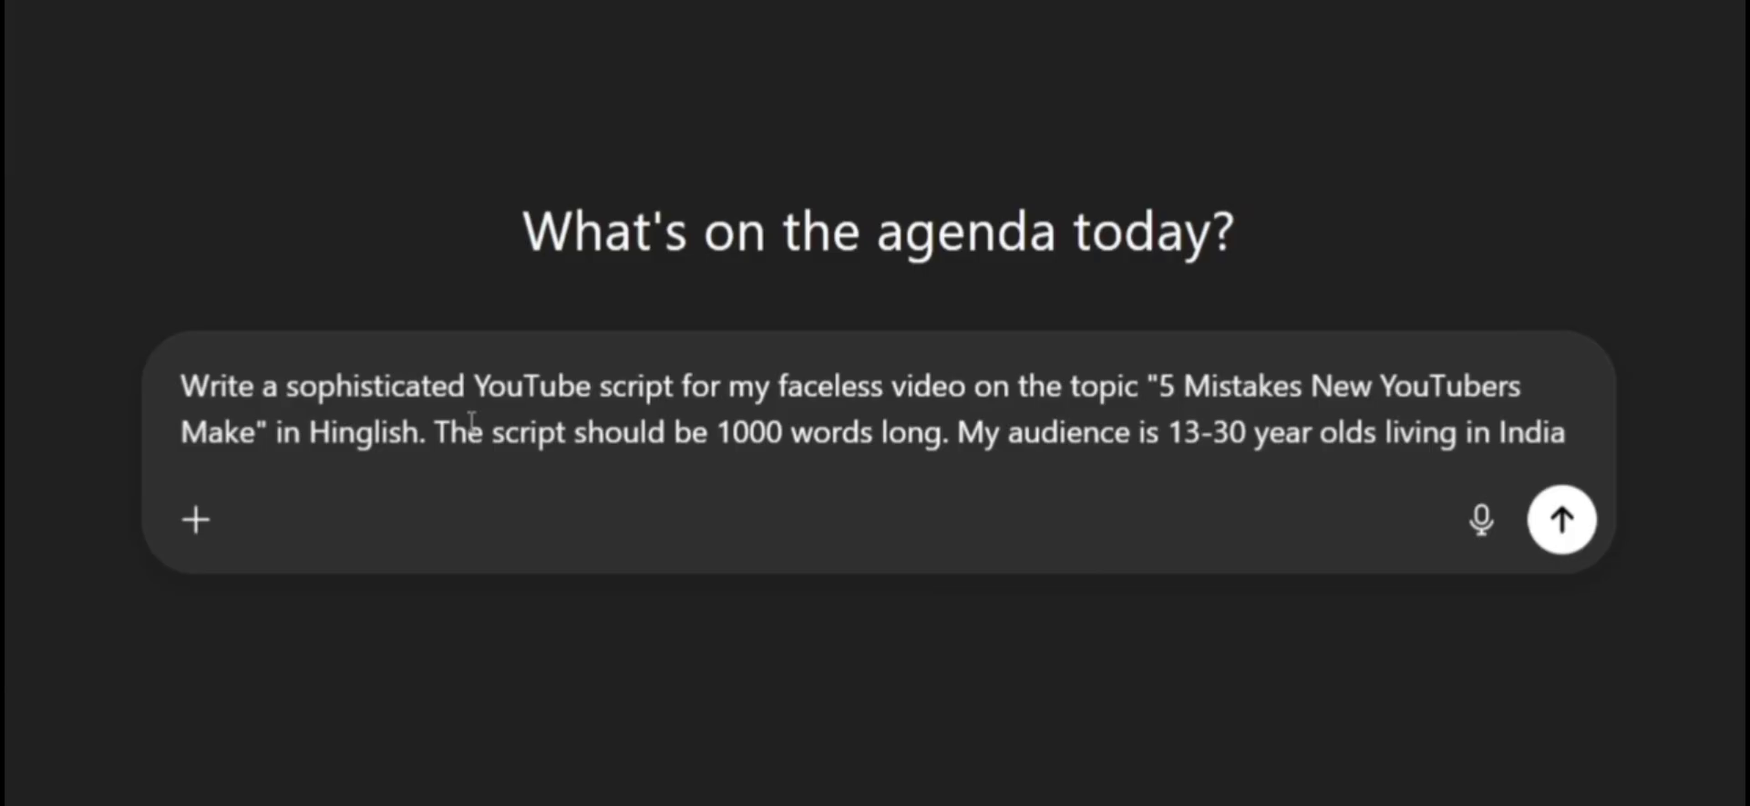
text(who want to grow their YouTube c)
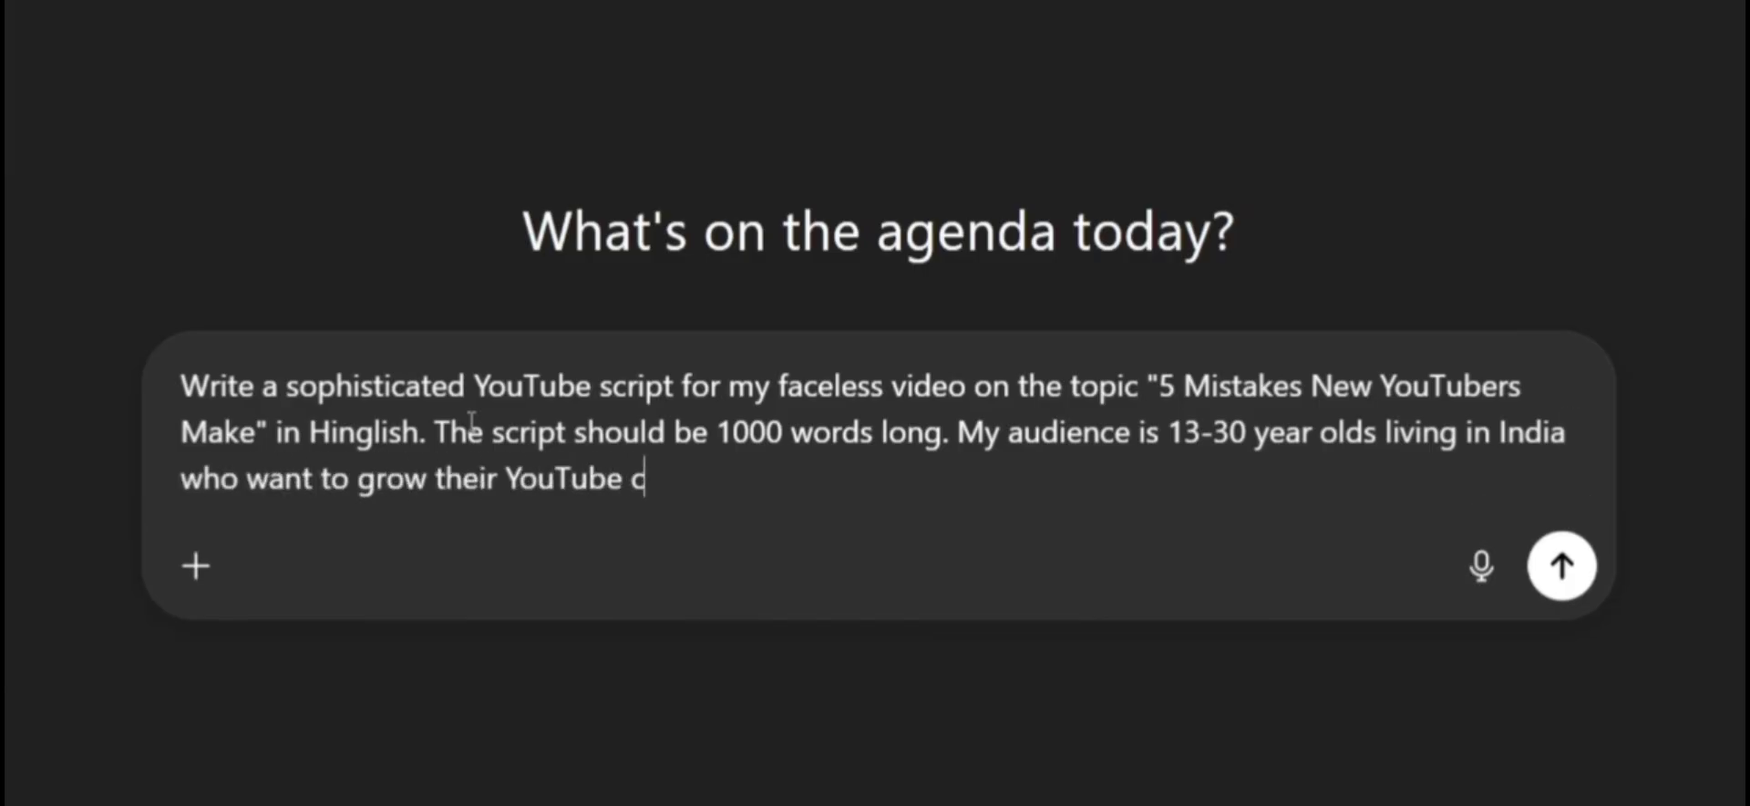
text(hannel and generate income.)
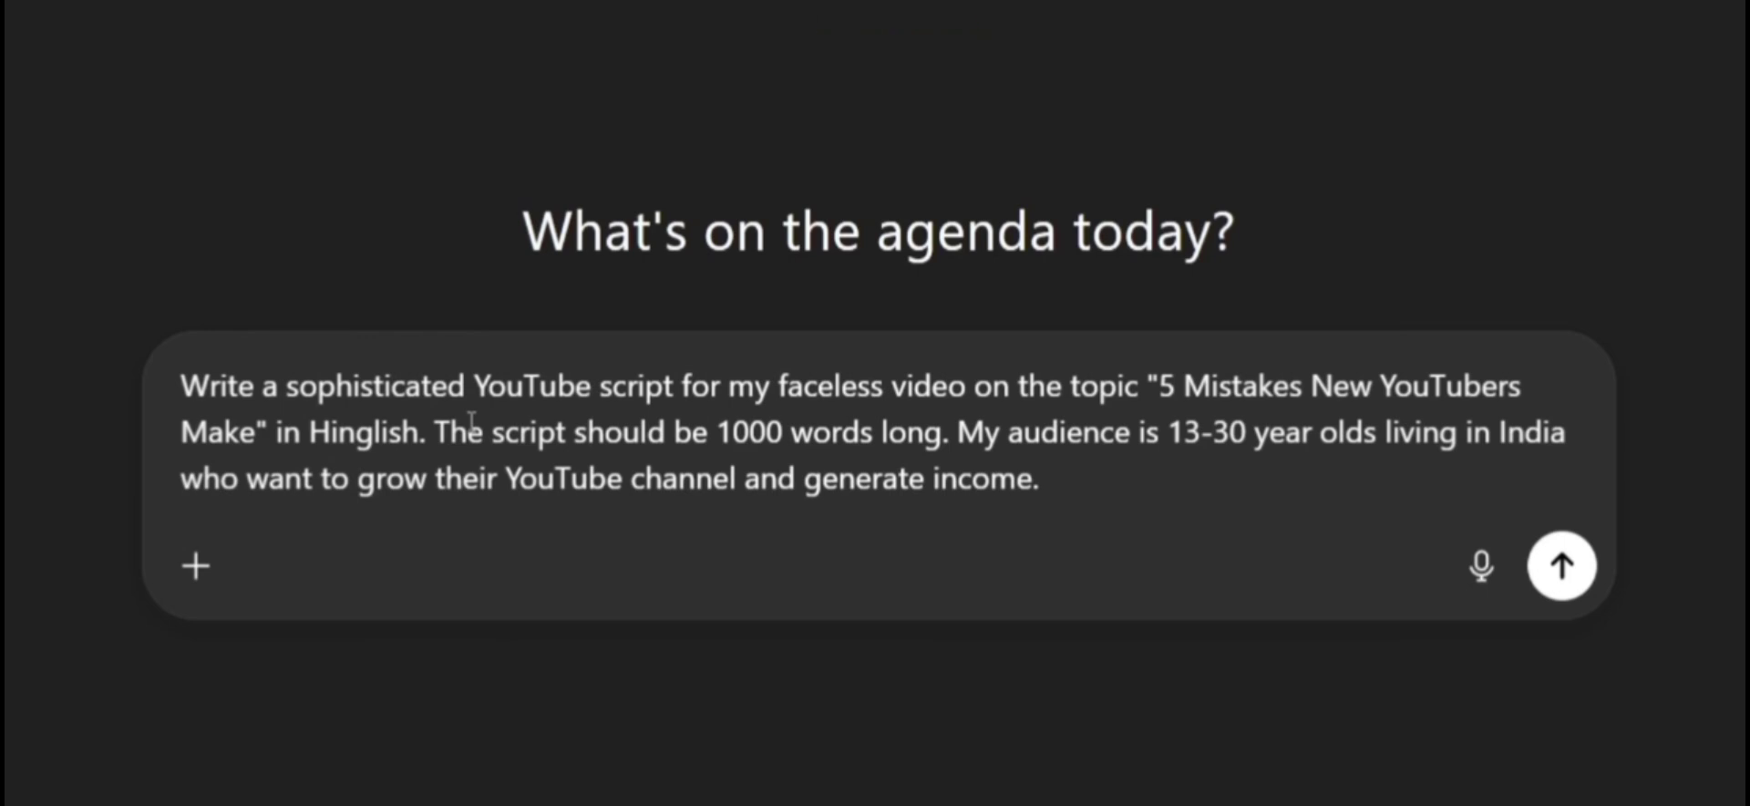
Extend the prompt with an educational and authoritative tone and the three act structure storytelling framework.
text(Use an educati)
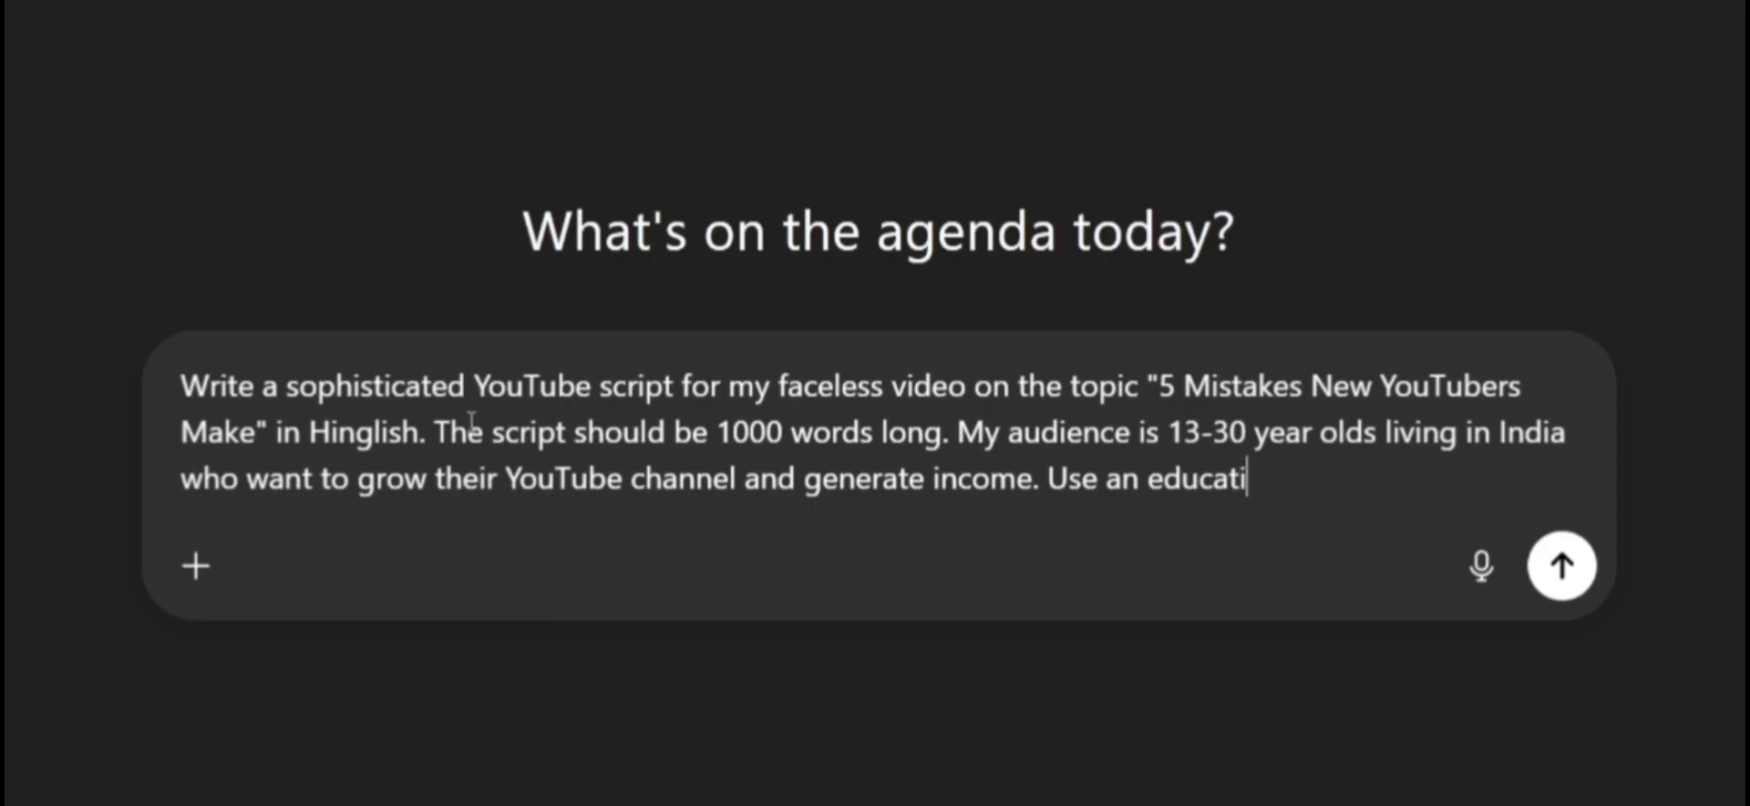
text(onal and authoritative tone.)
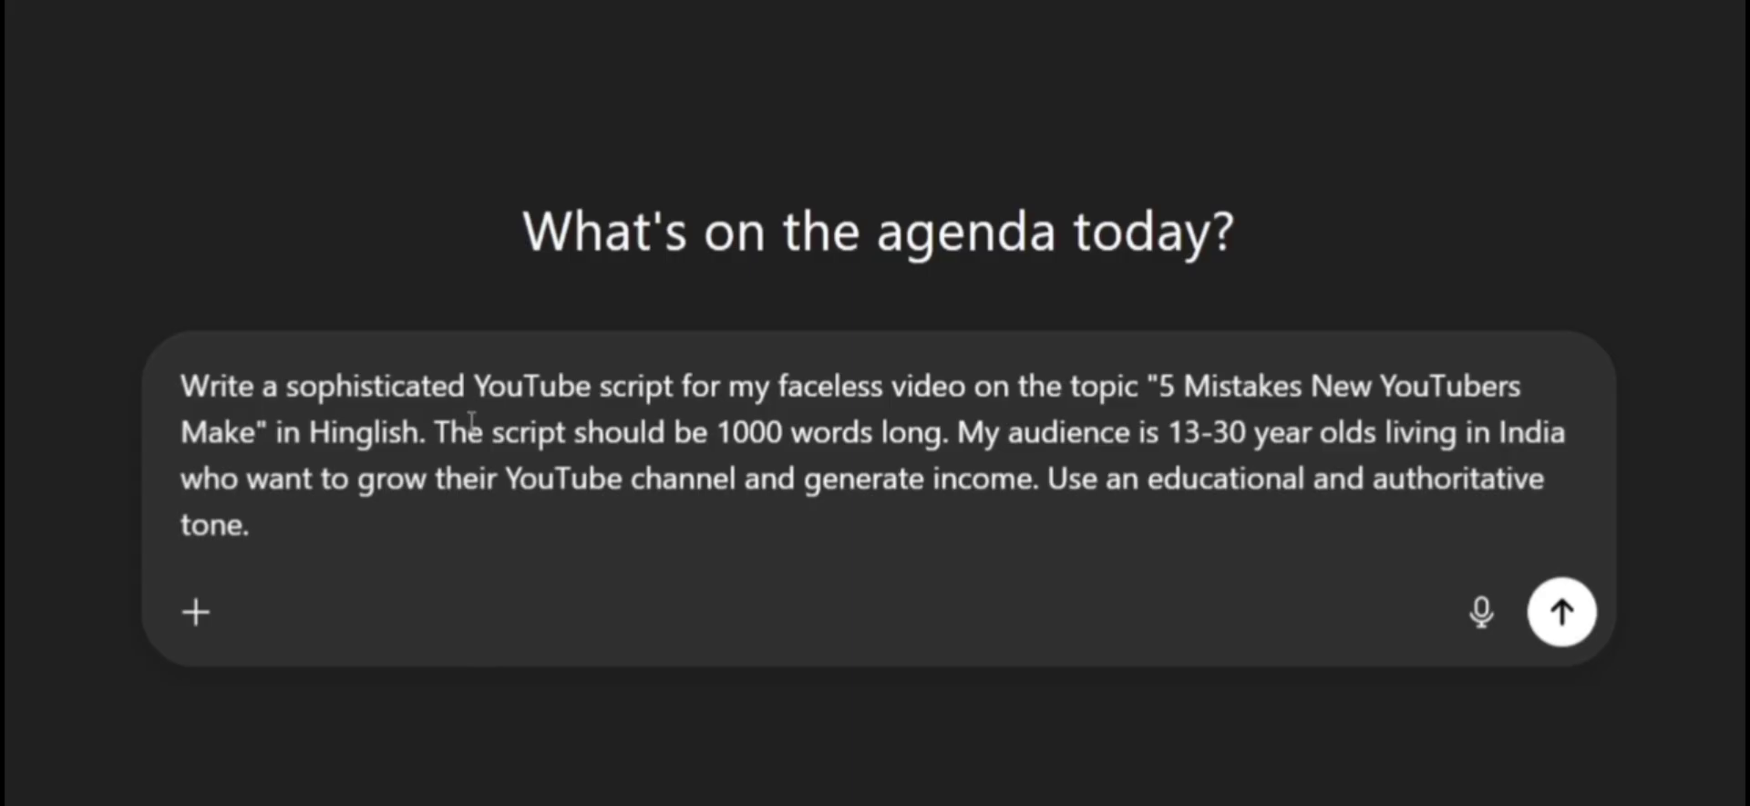
text(I want the scri)
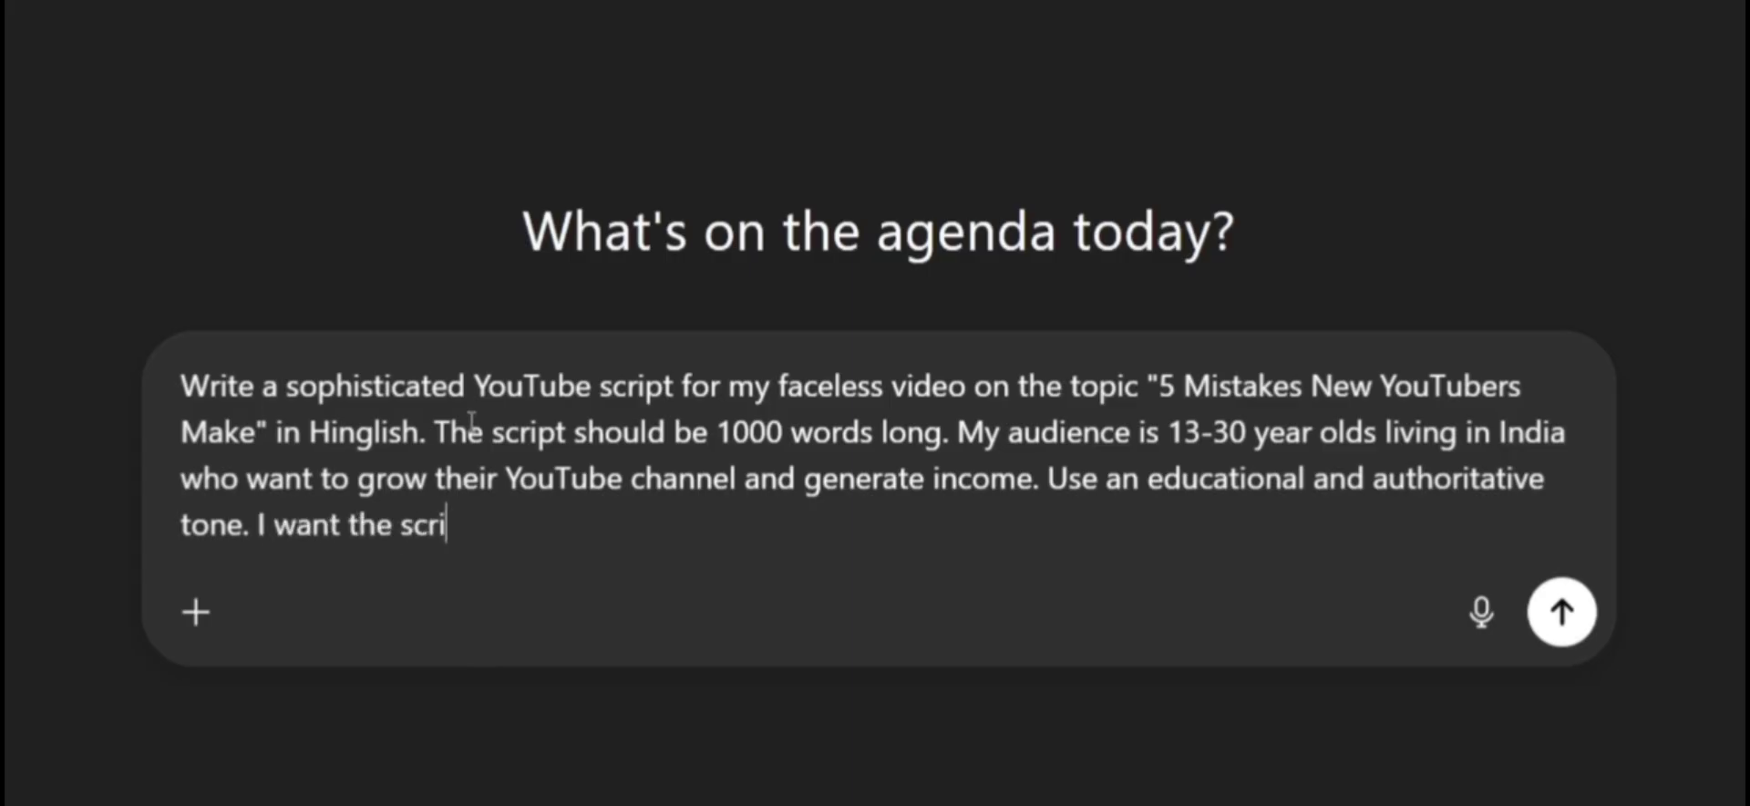
text(pt to use the three act structure story)
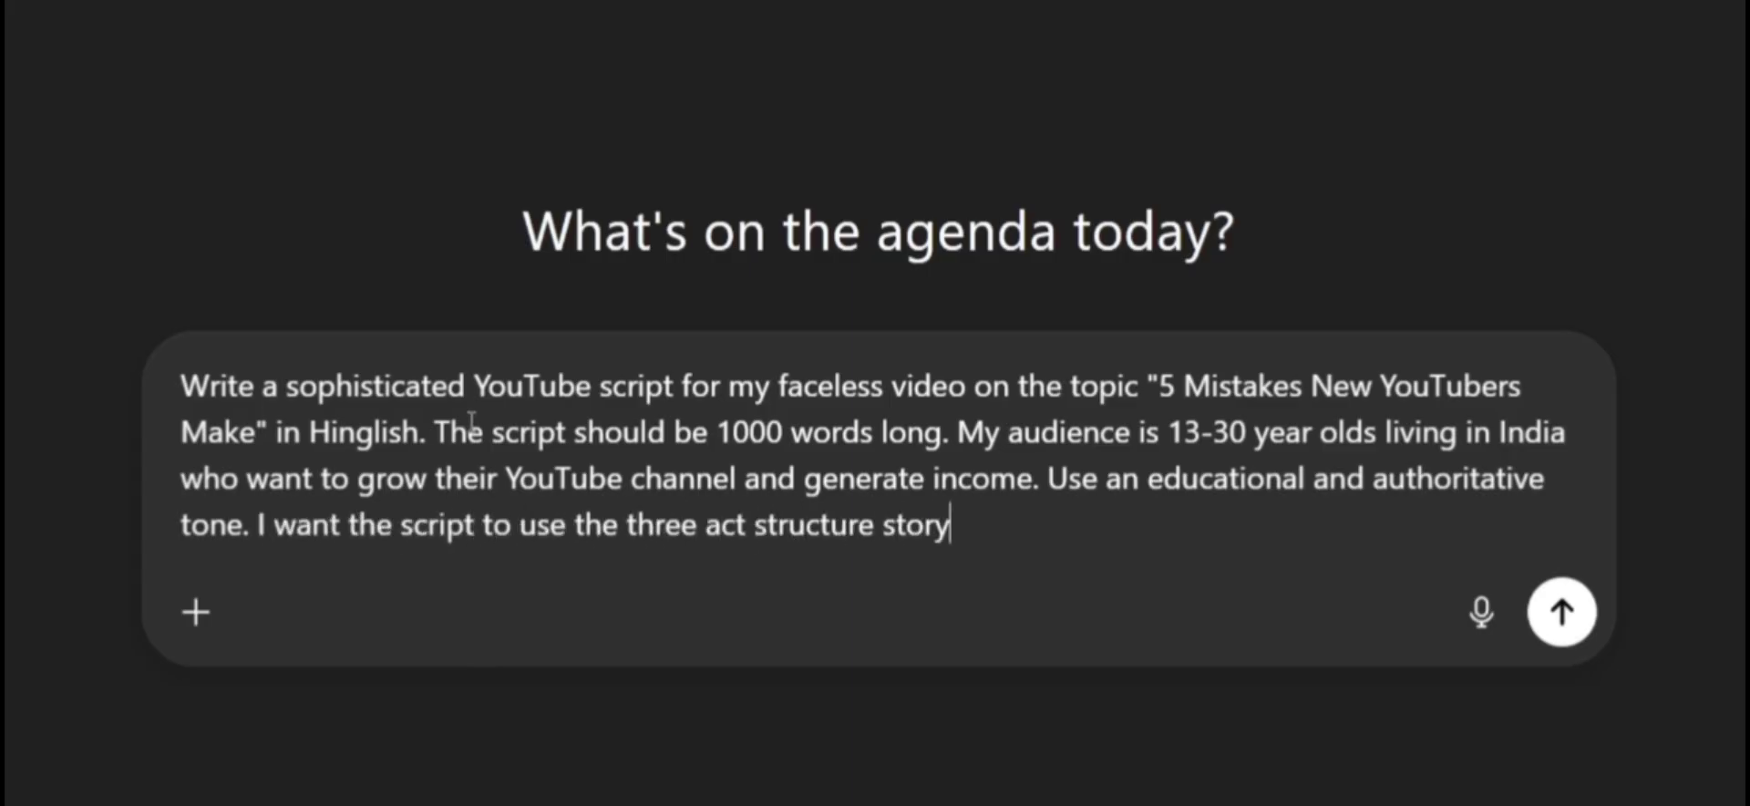
text(telling framework.)
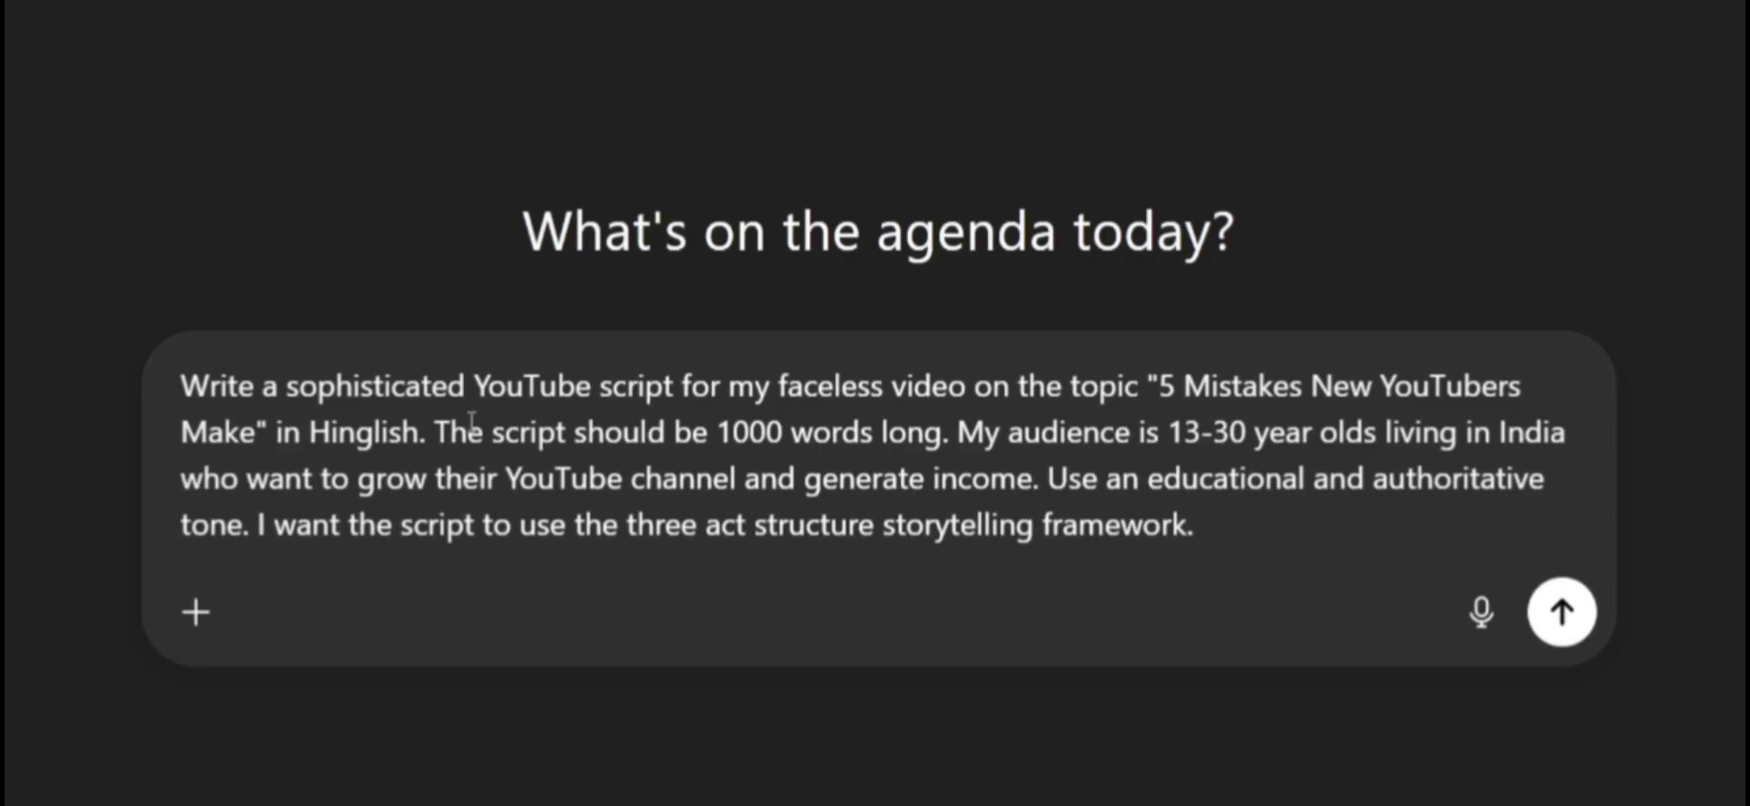
Request emotional triggers like fear, excitement and urgency, plus a strong intro hook and pattern interrupts like humorous comments or questions to reset attention.
text(se emotional triggers like)
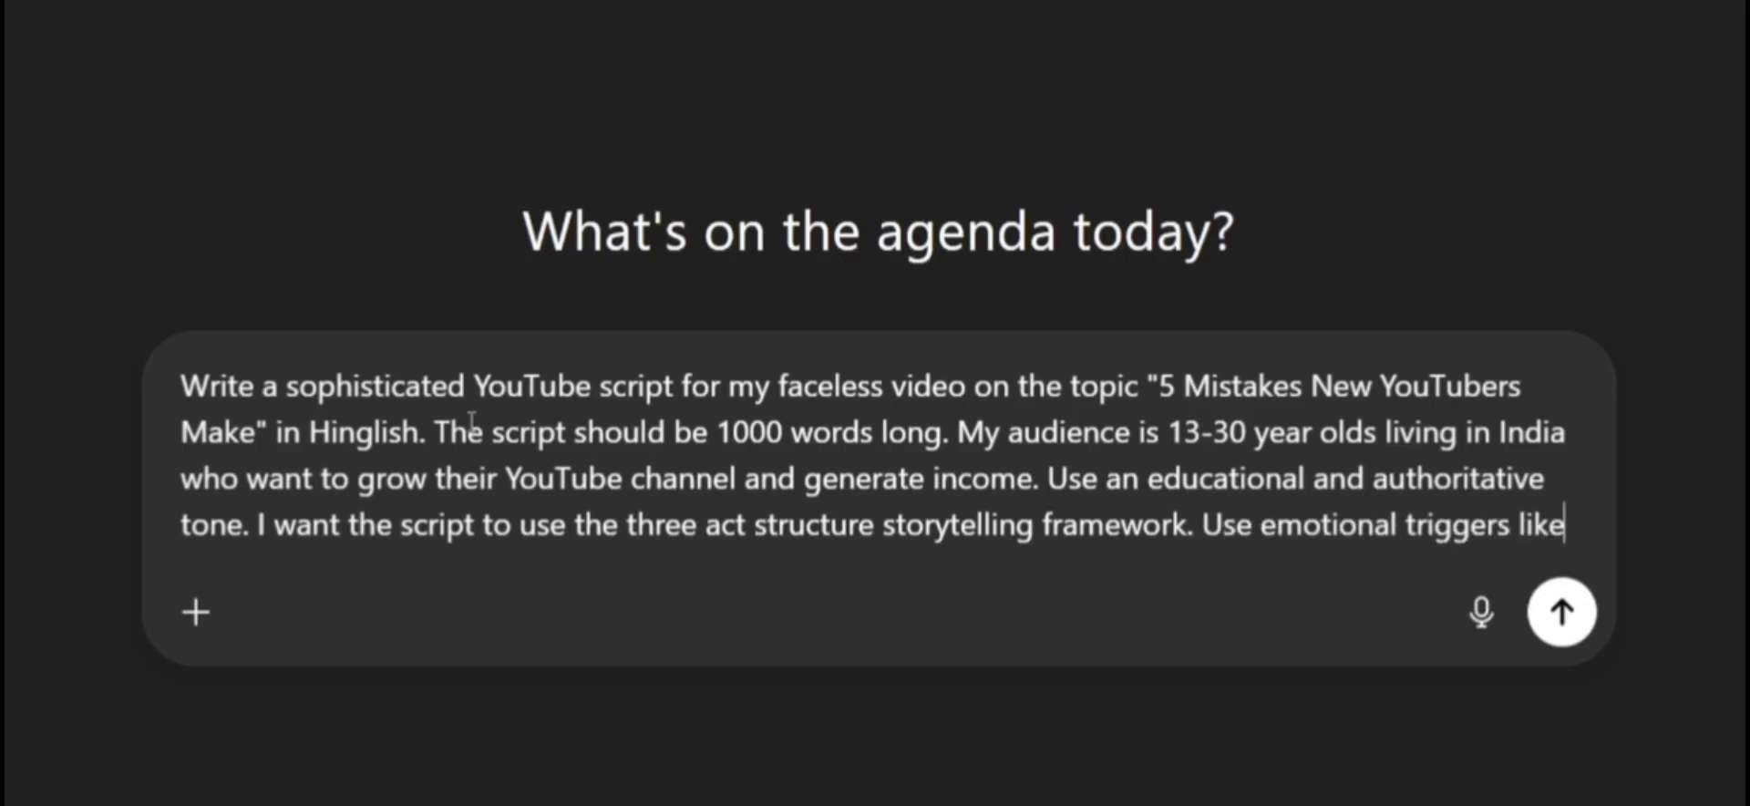
text( fear, excitement and urgency.)
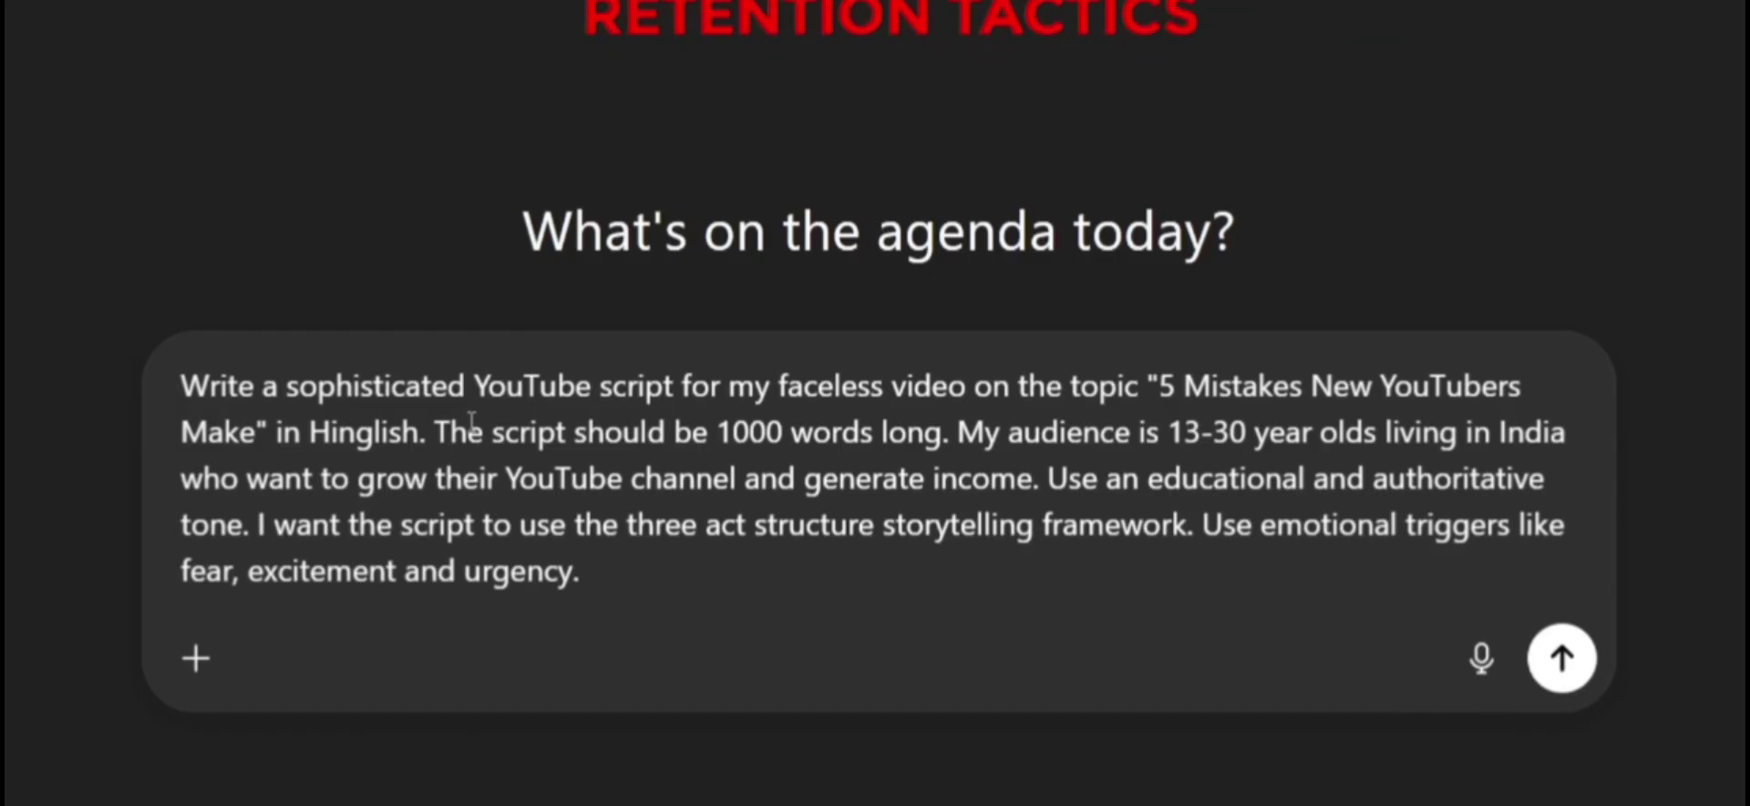
text(I)
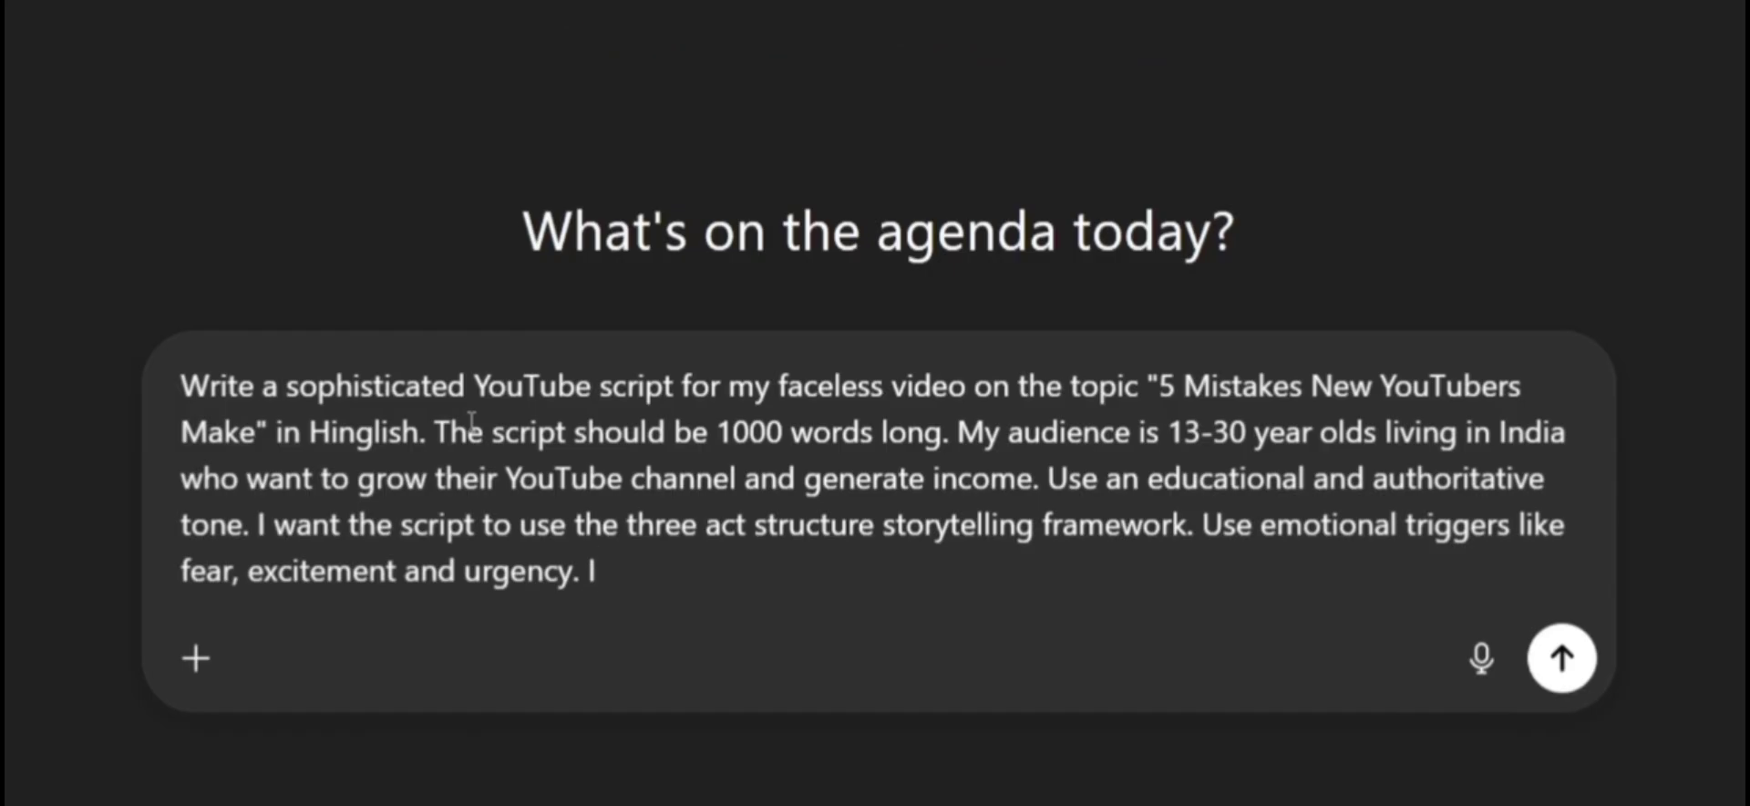
text(nclude a strong intro hook. Also include pattern interrupts like humorous c)
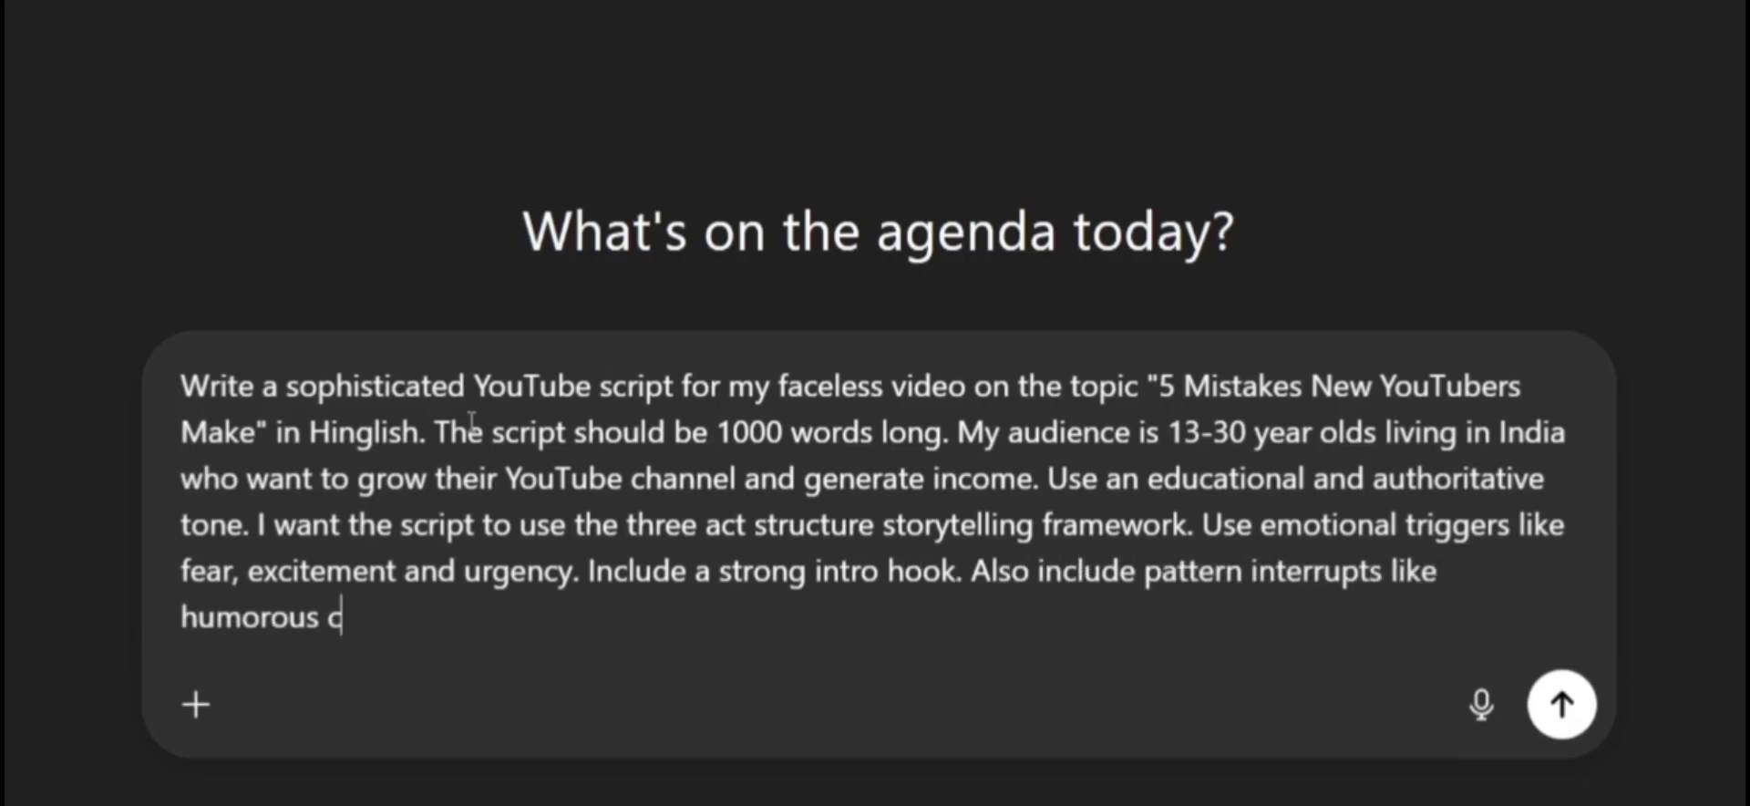
text(omments or questions to r)
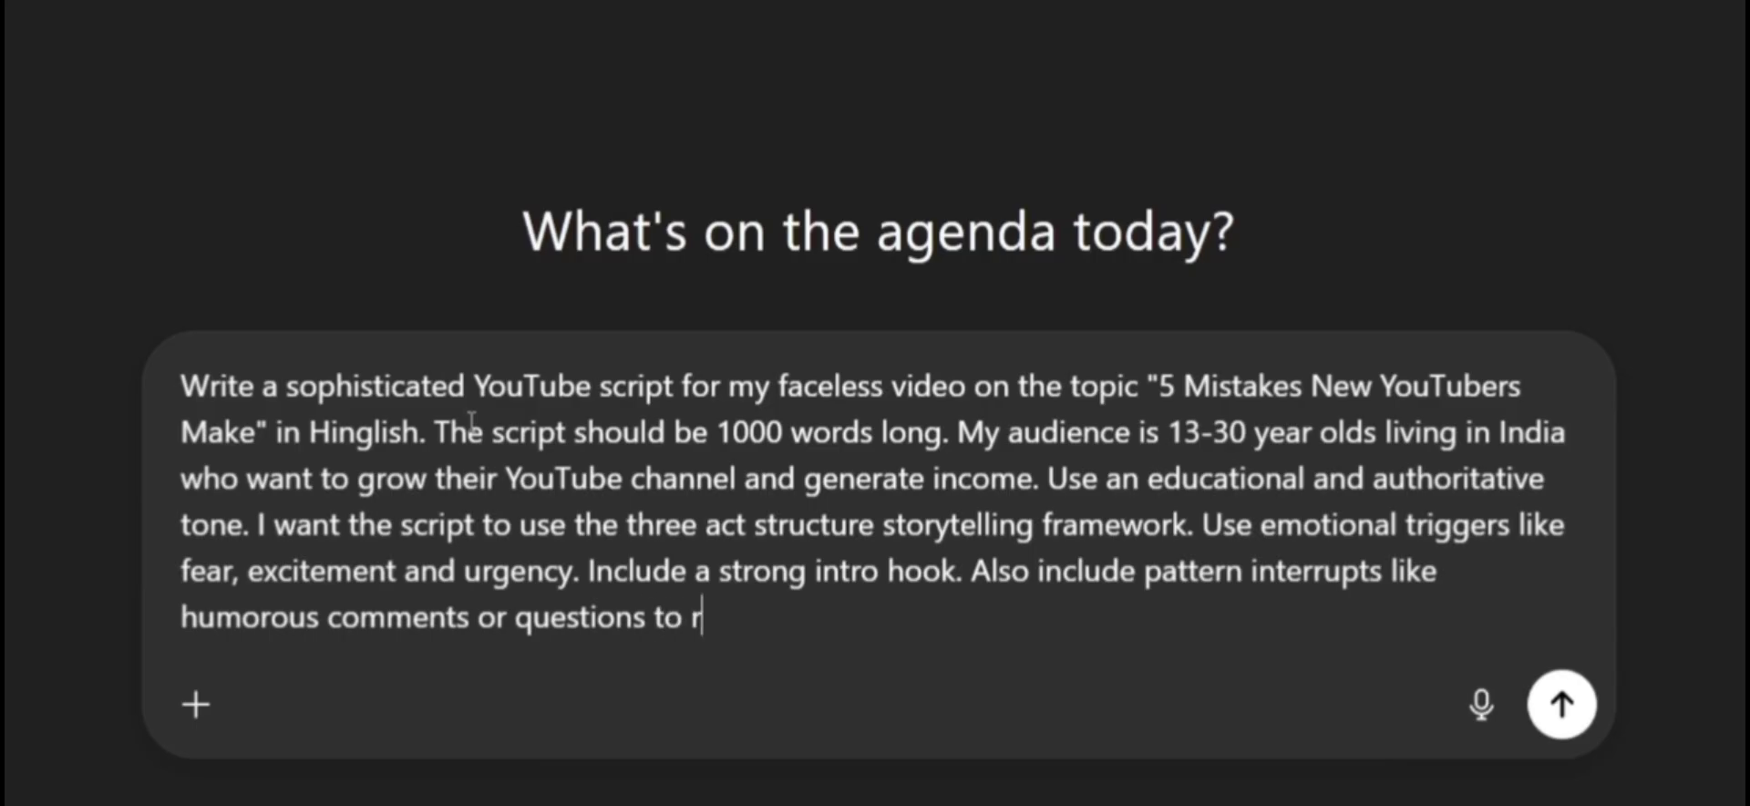
text(eset attention. Connect diff)
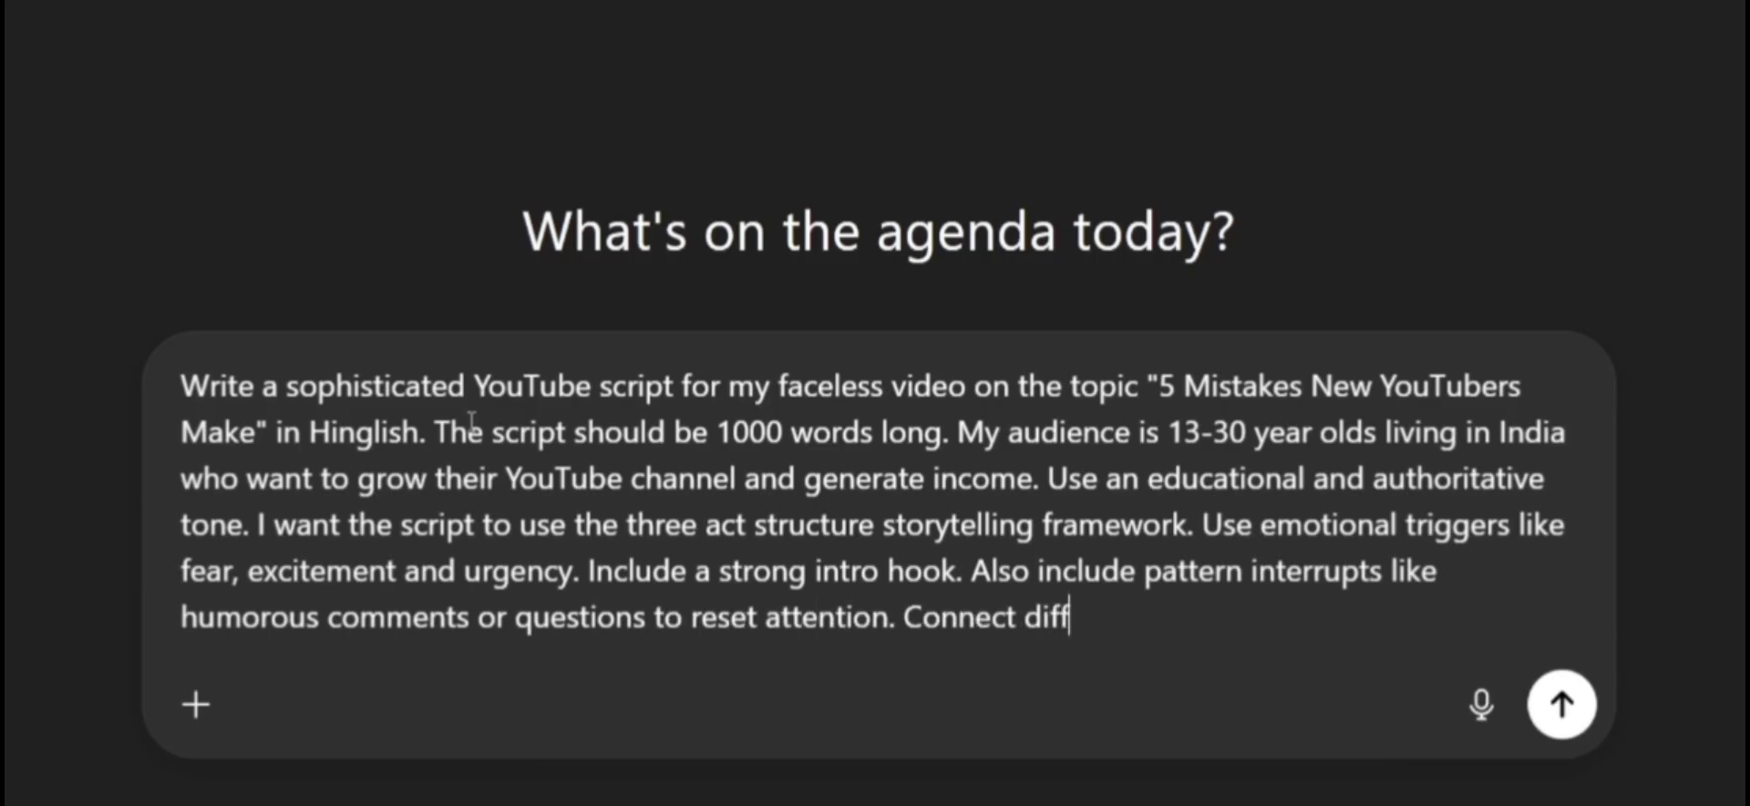
Ask for seamless transitions between the different points and a few cliffhangers whenever needed to keep viewers hooked till the end.
text(erent points to transition betwee)
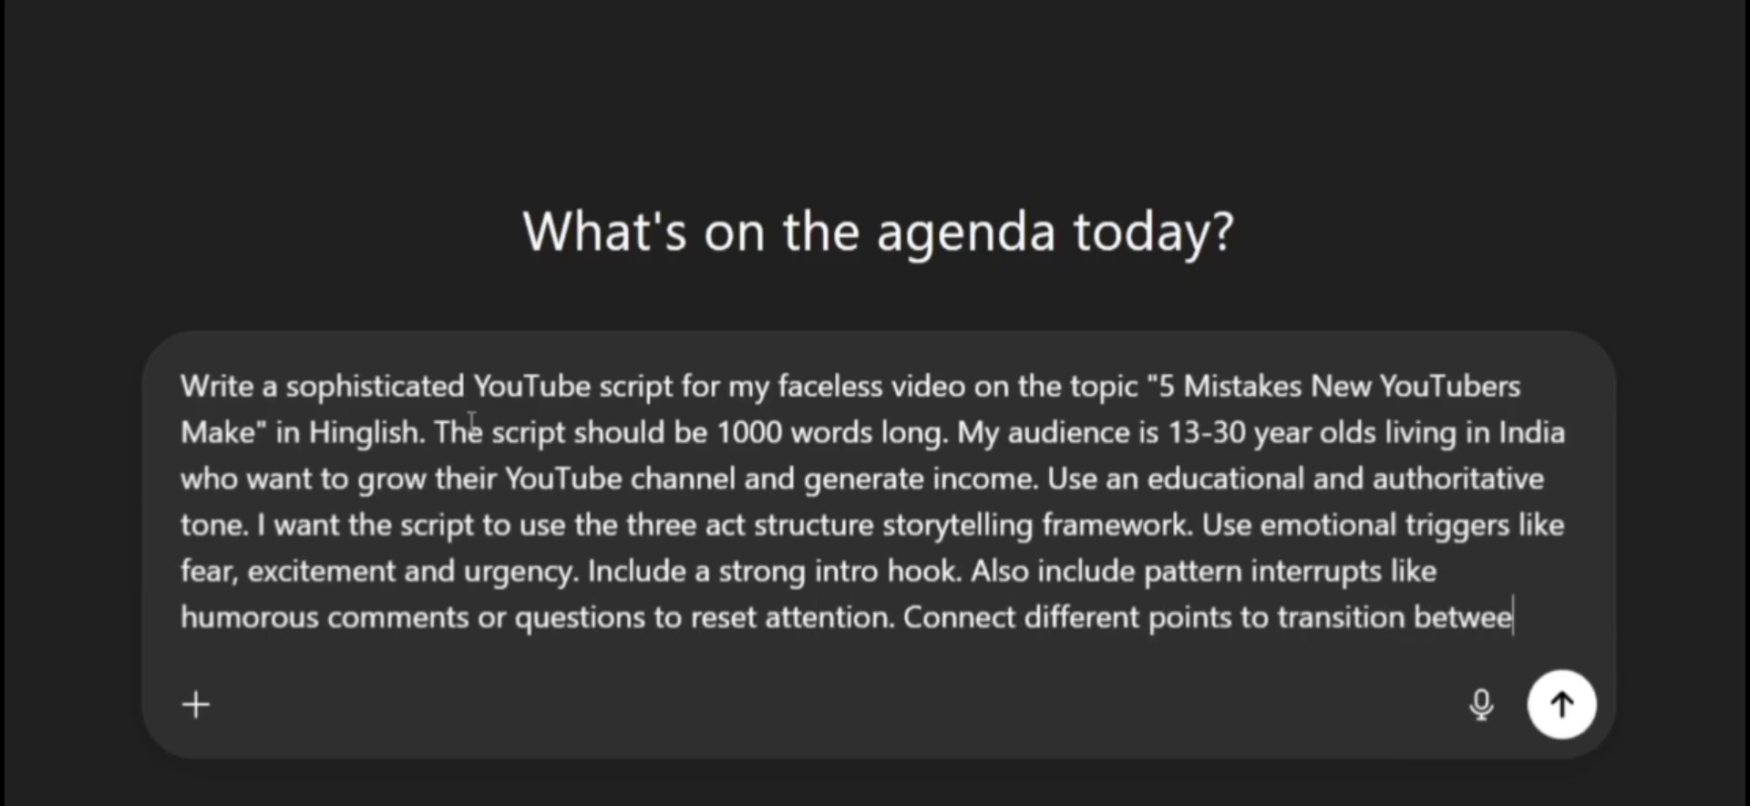
text(n them seamlessly. Do incorporate a few cli)
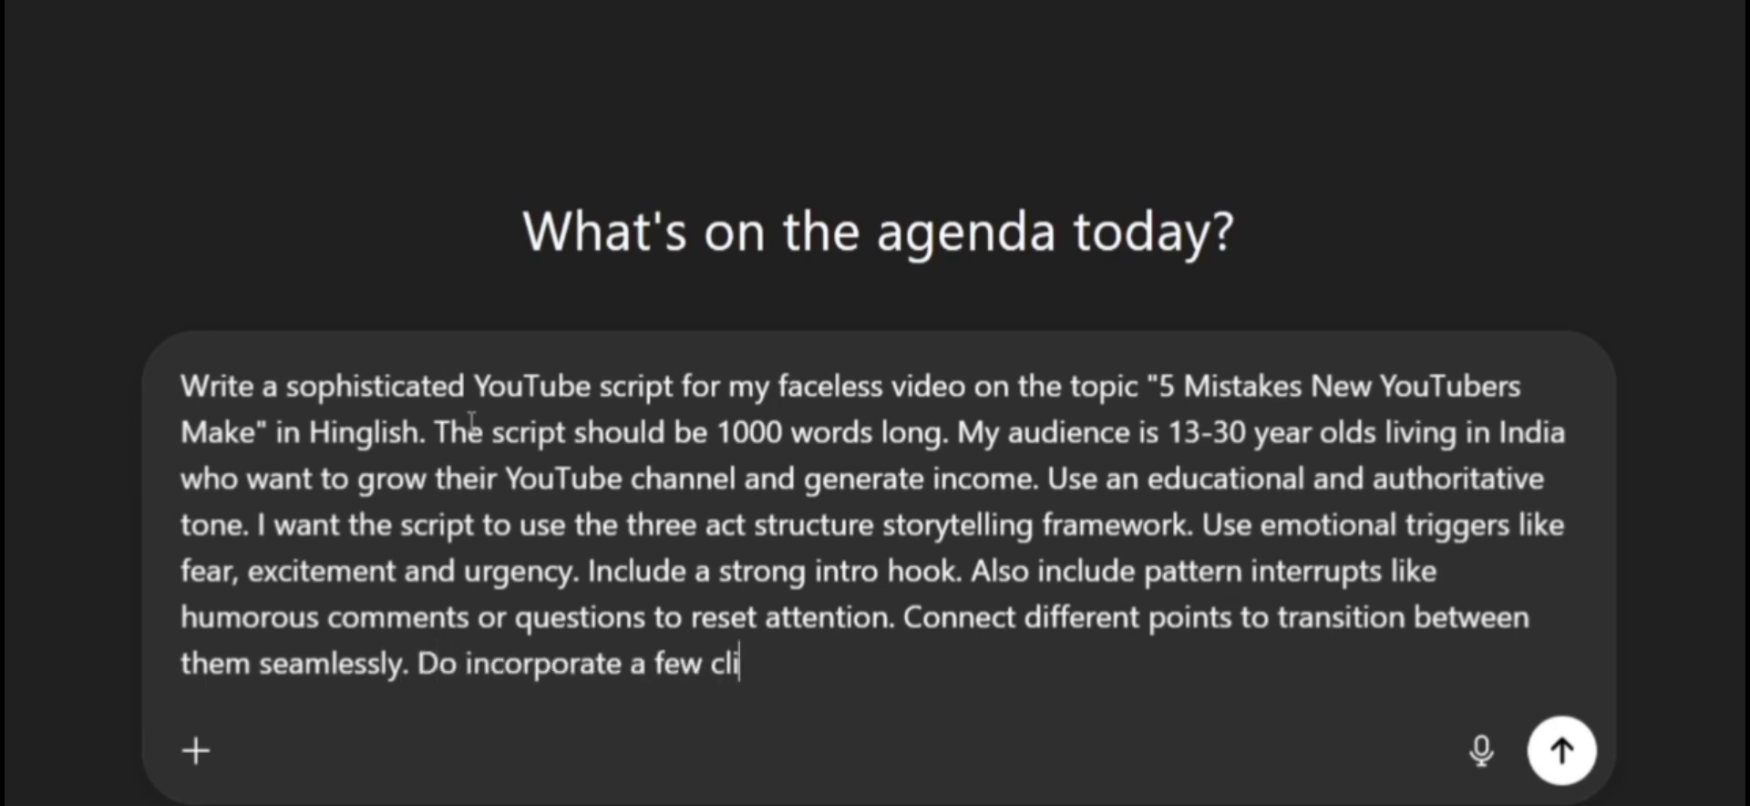
text(ffhangers whenever ne)
key(BackSpace)
key(BackSpace)
text(never )
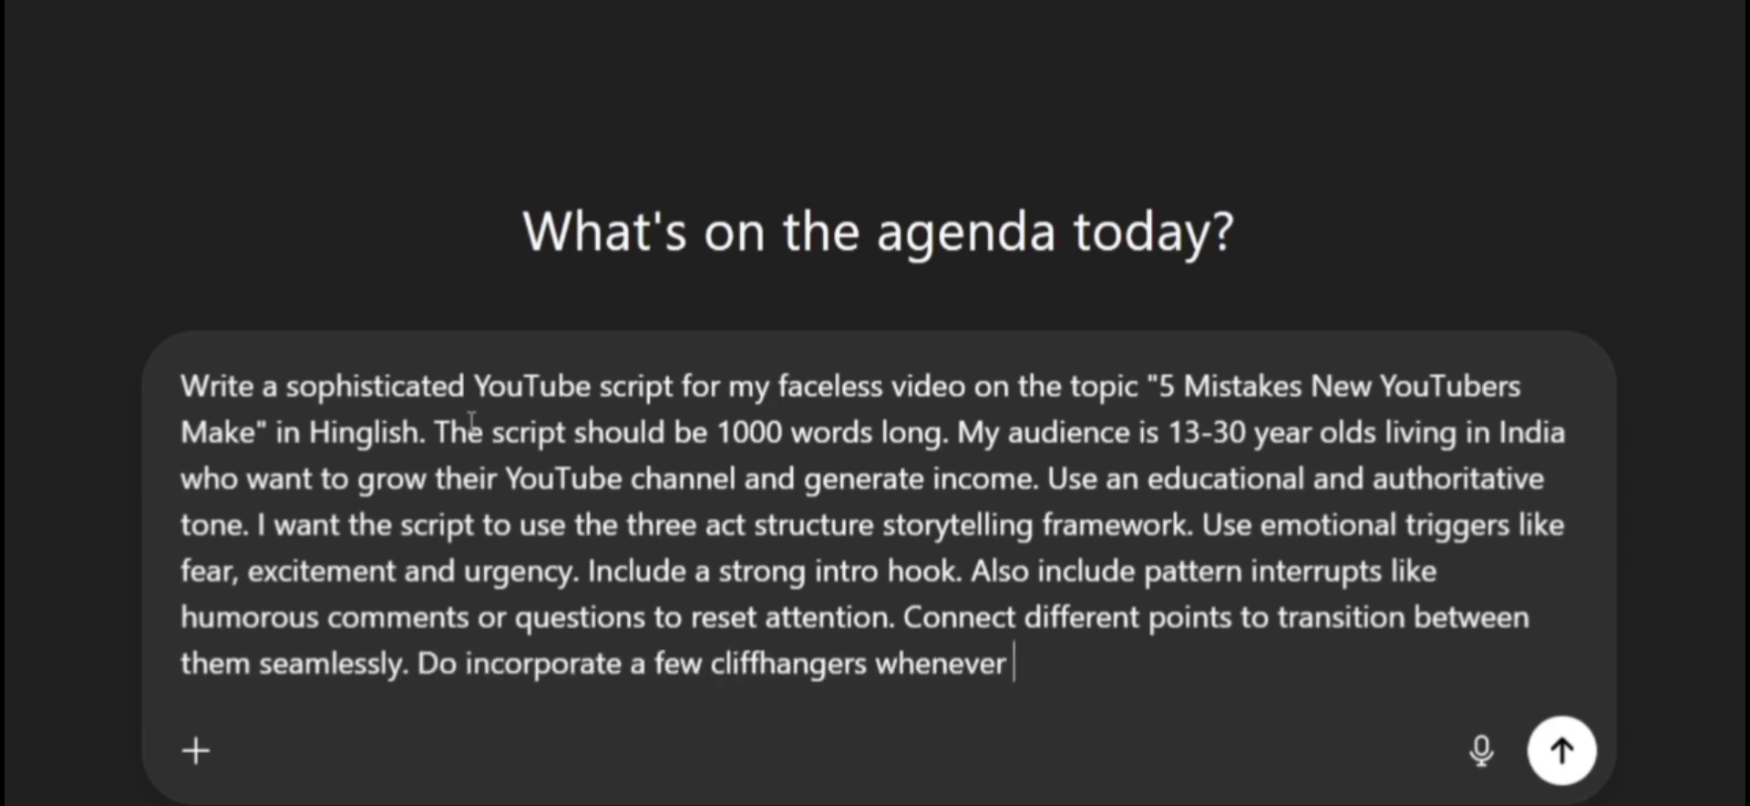
text(needed to keep viewers hooked till the end. La)
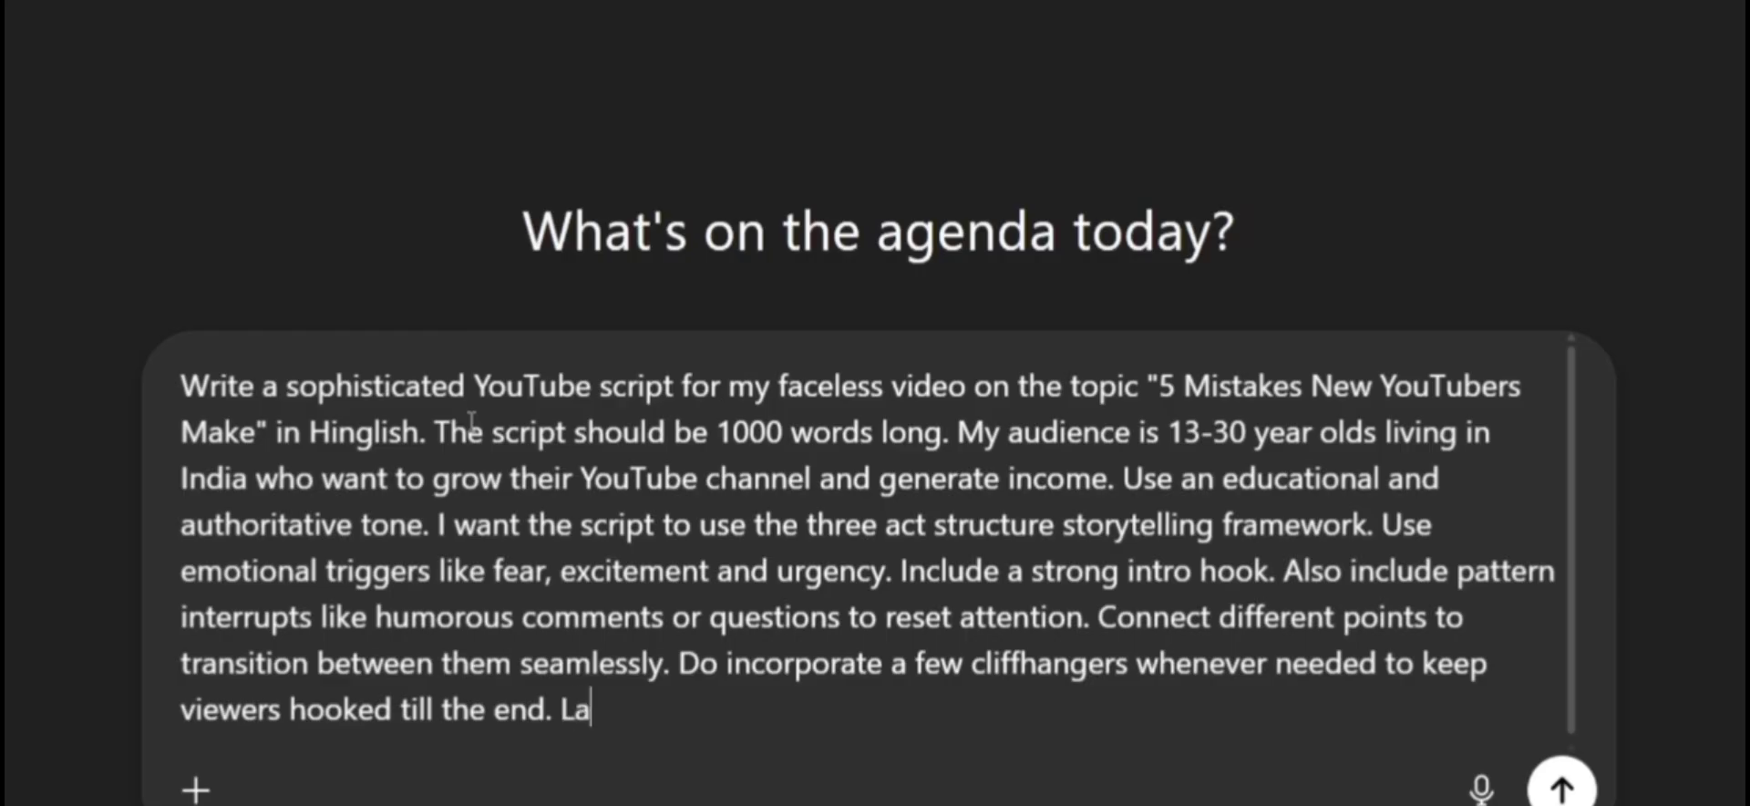
Ask for a smooth CTA at the end redirecting viewers to another video about "How to get 1K subscribers" through an end screen, and submit the prompt.
text(stly, add a smooth CTA at the end t)
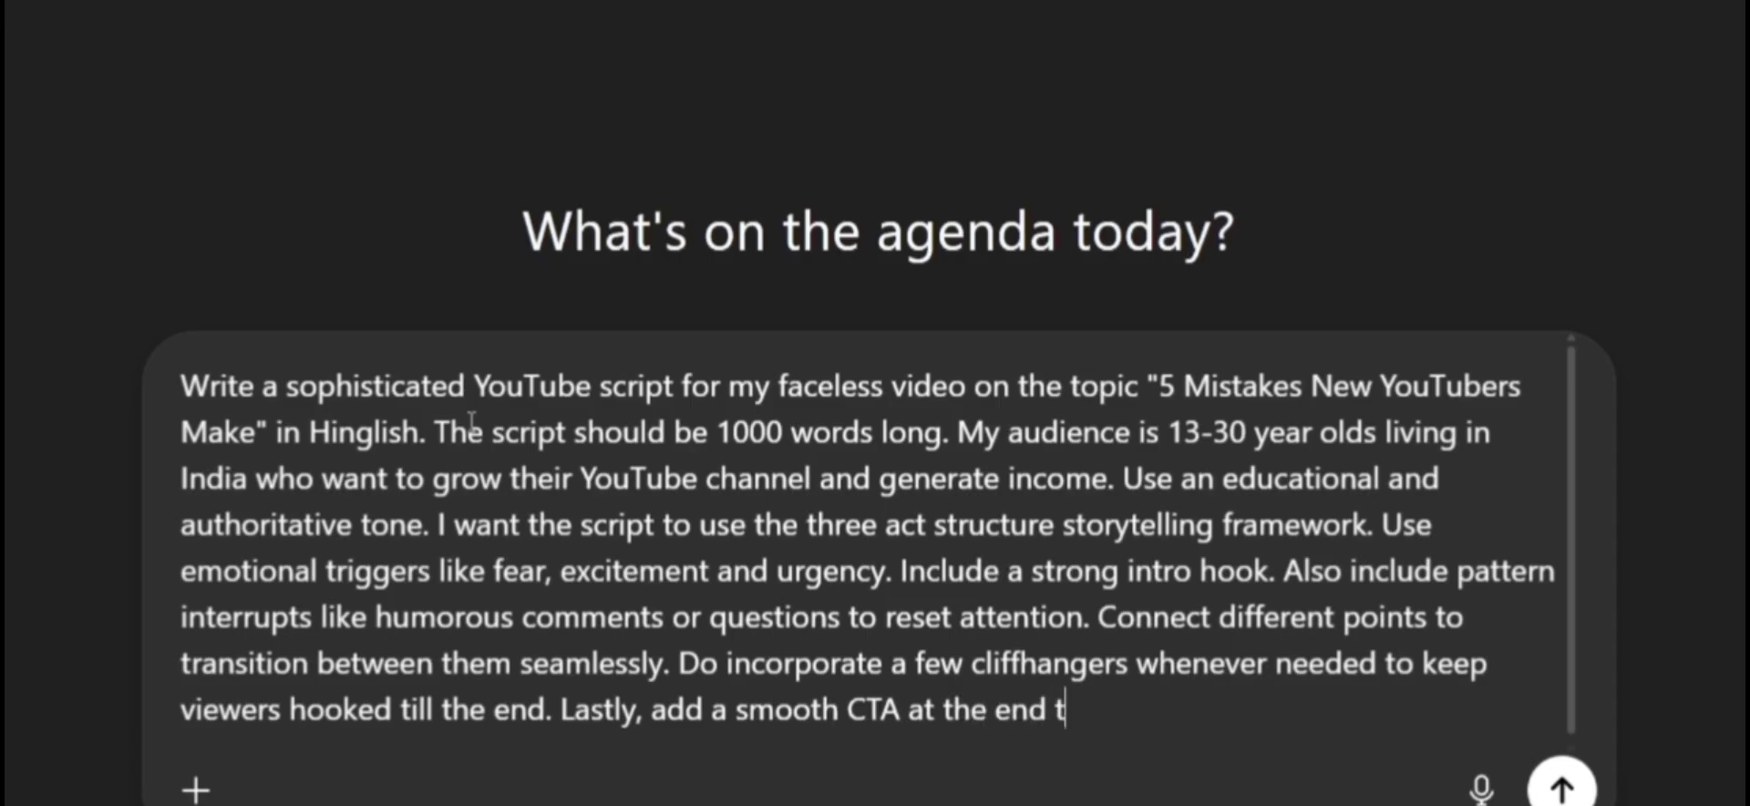
text(o redirect viewers to another video)
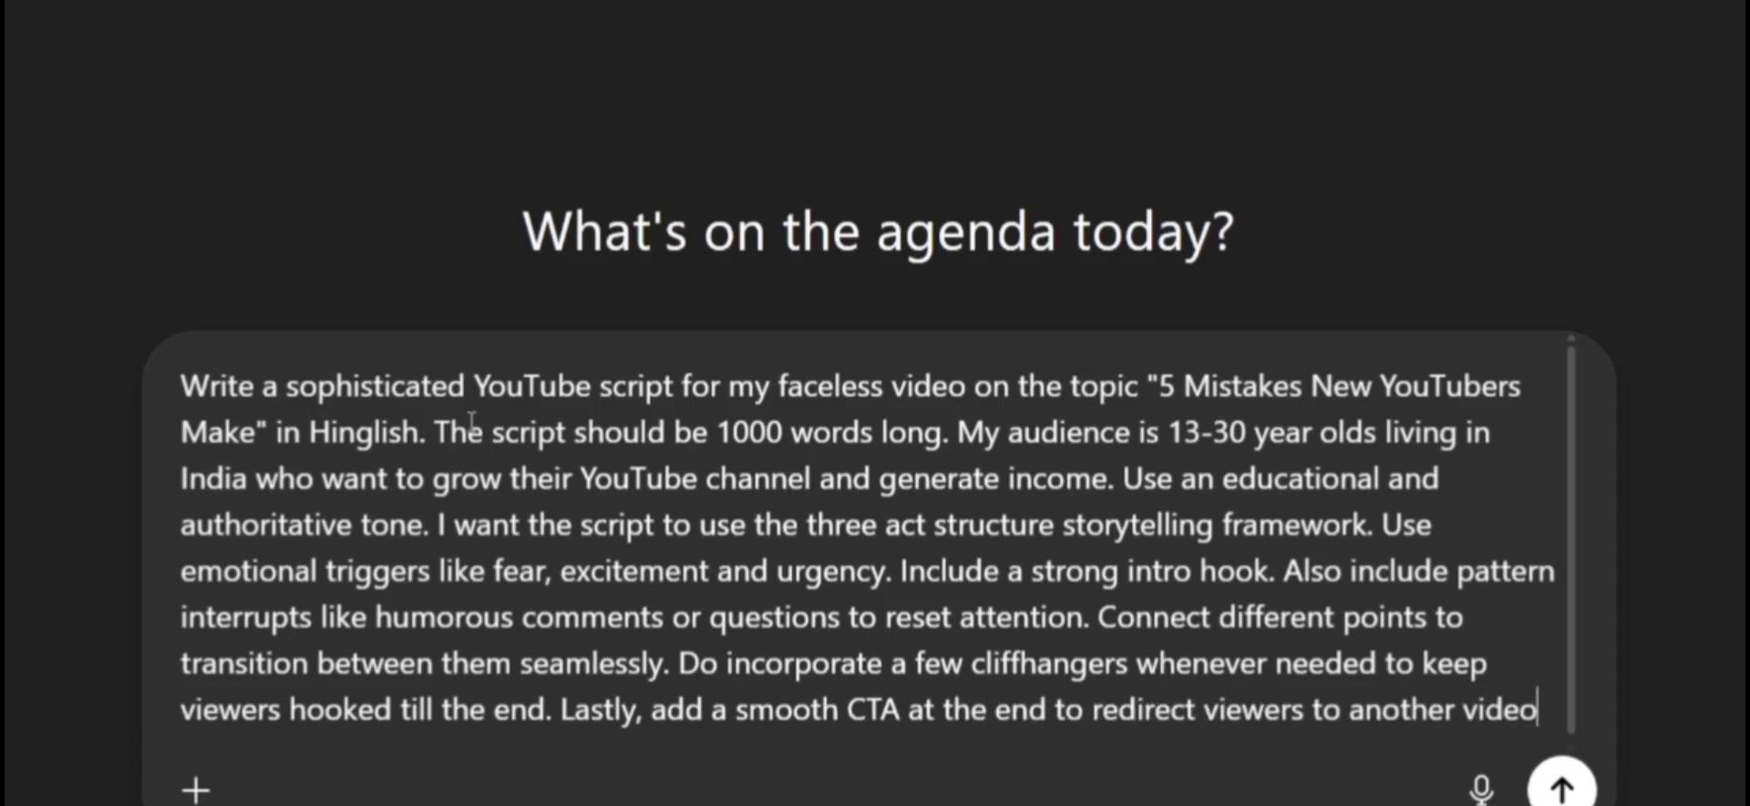
text( on my channel about "H)
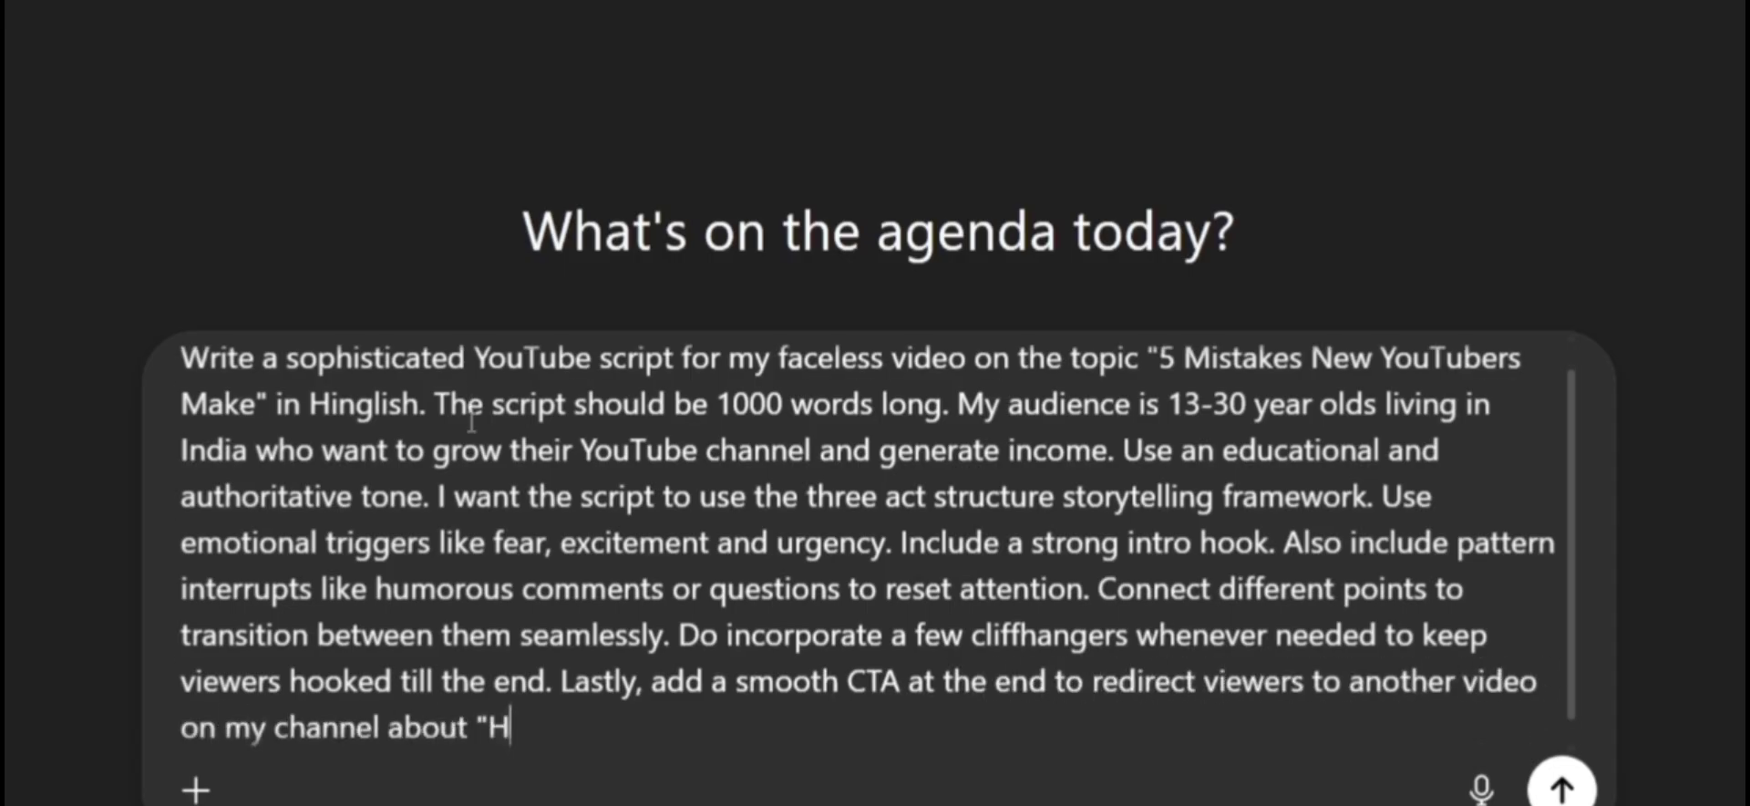
text(ow to get 1K subscribers" throu)
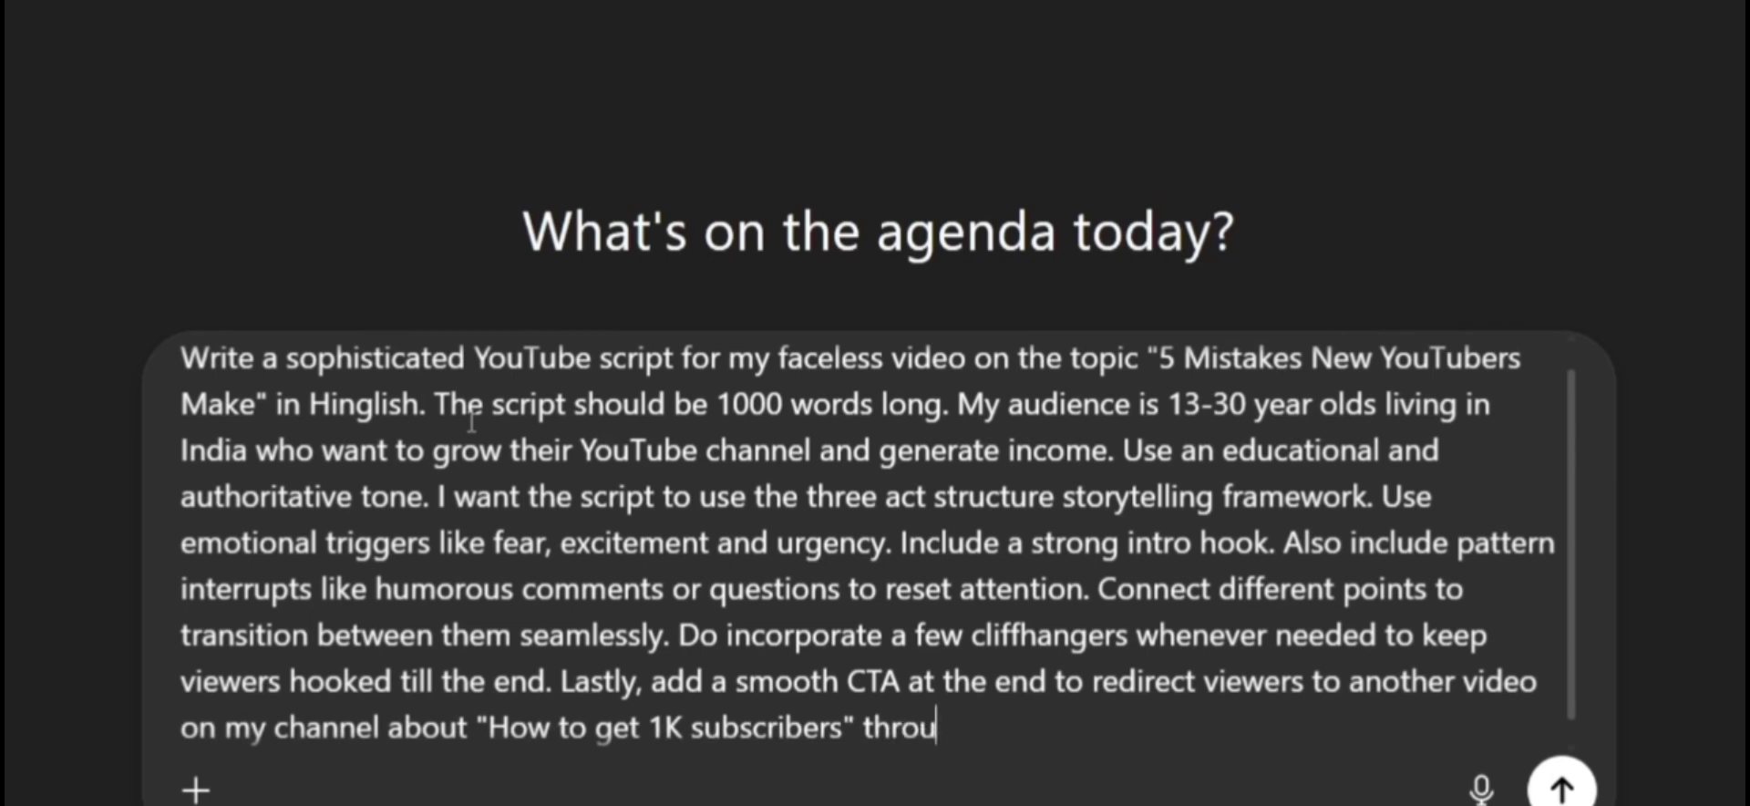
text(gh an end screen.)
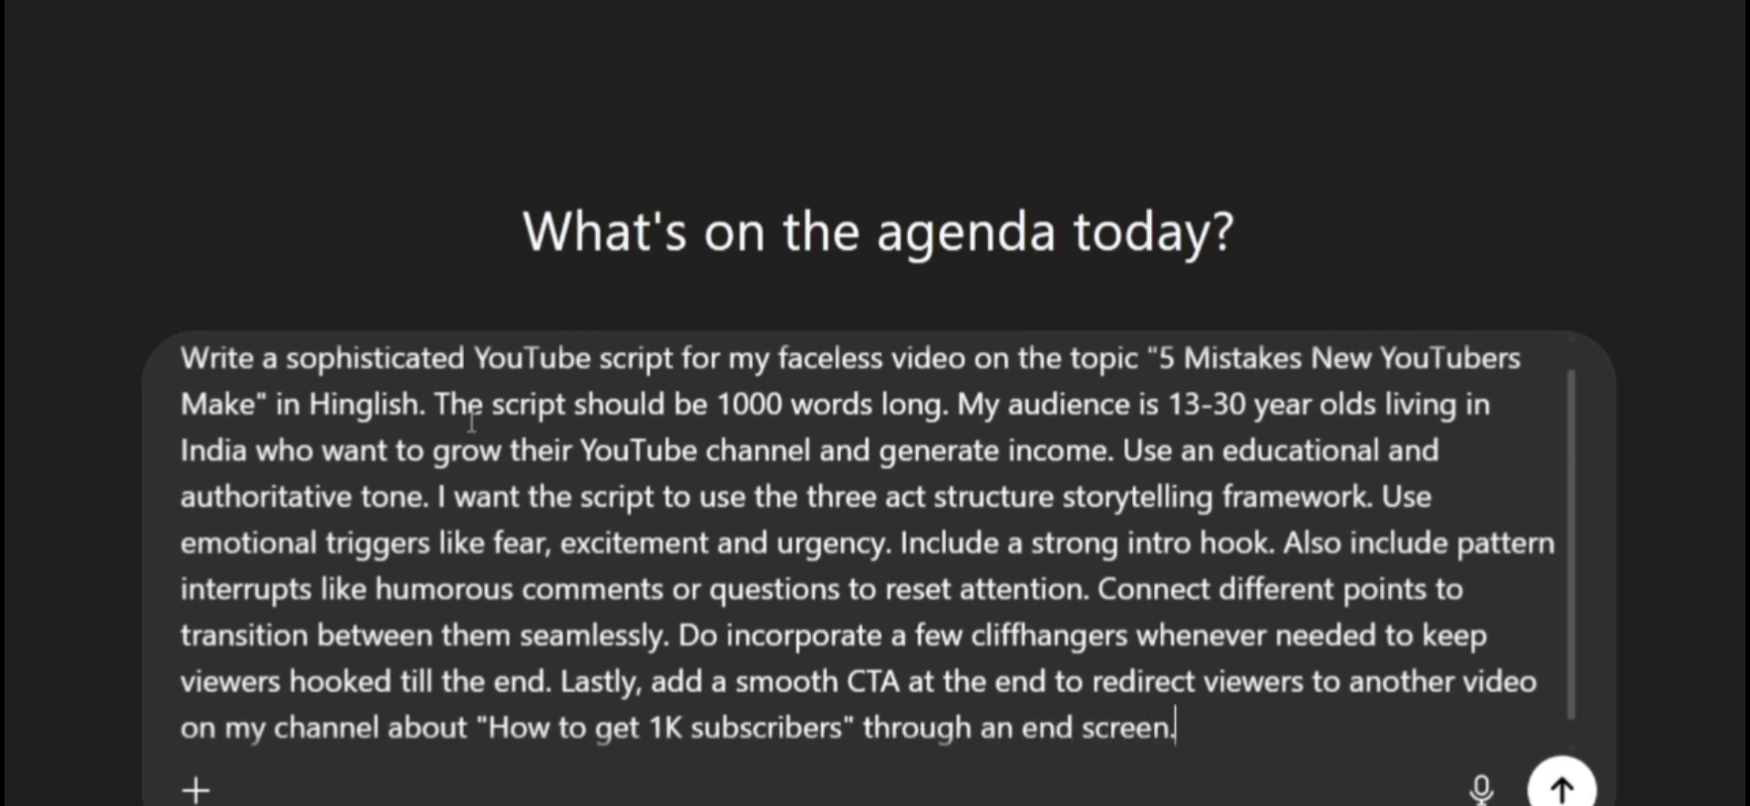
key(Return)
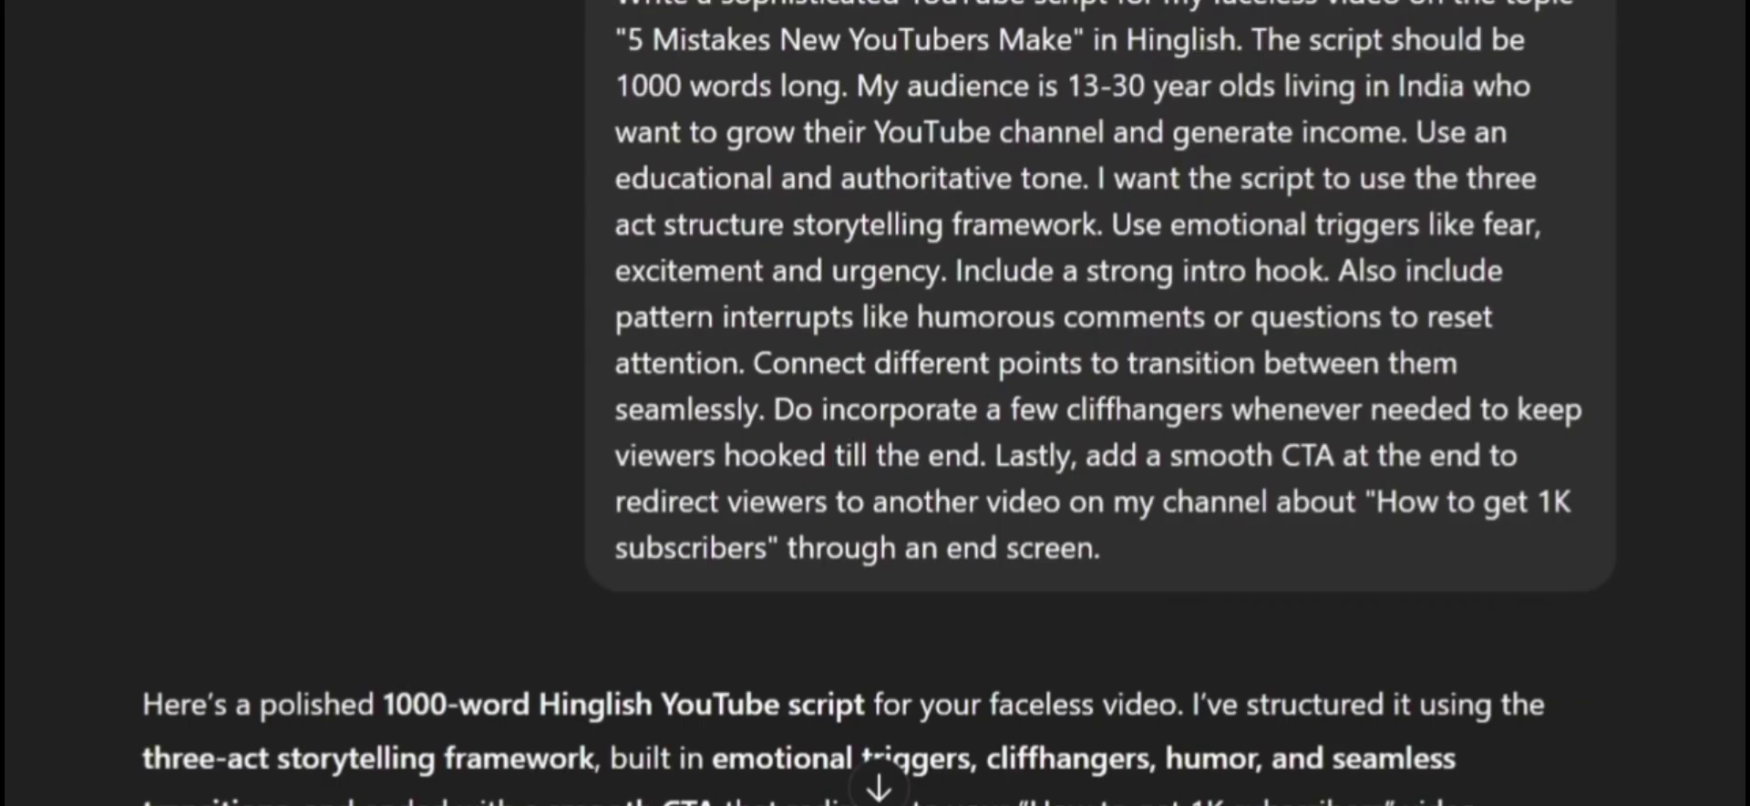
Read through the generated Hinglish script, examining the Act 1 hook, voiceover lines and pattern interrupts.
scroll(878, 403, down, 6)
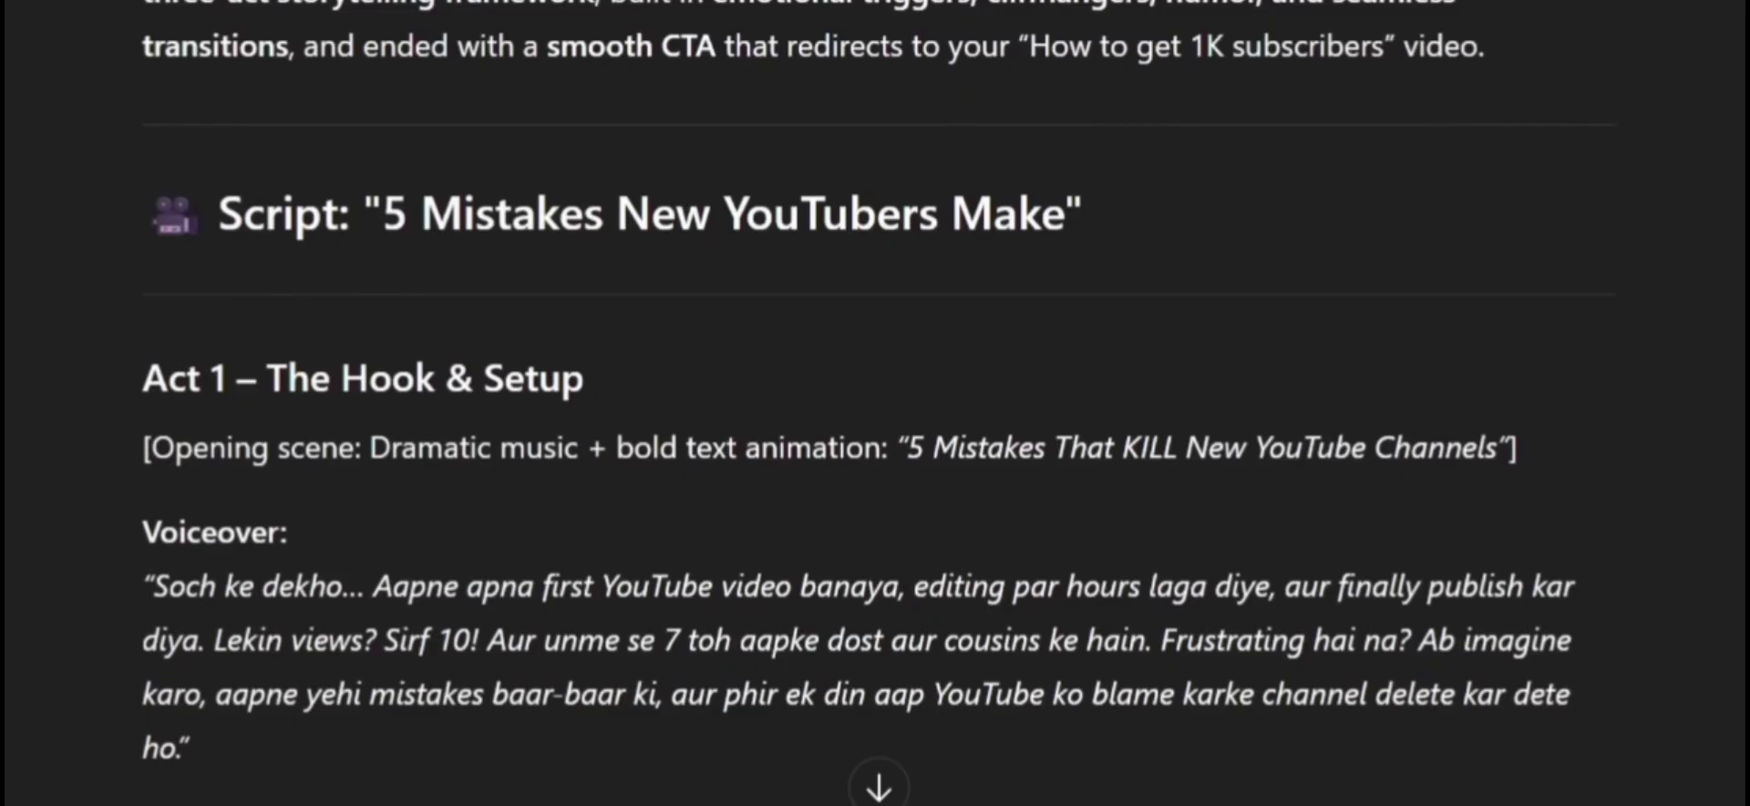
scroll(878, 403, down, 7)
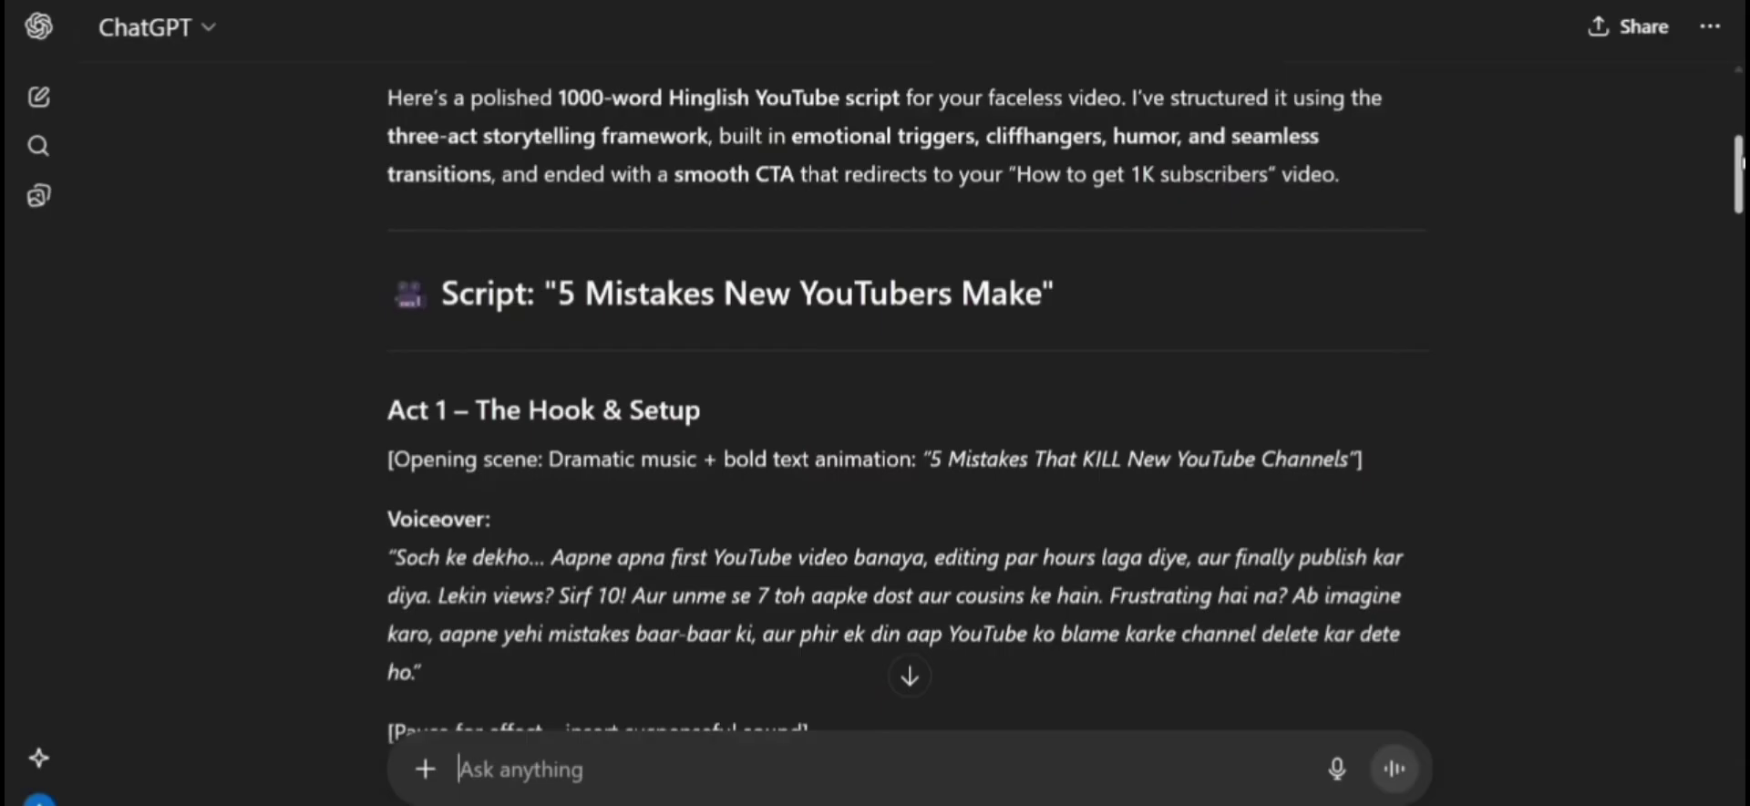
scroll(1067, 402, down, 4)
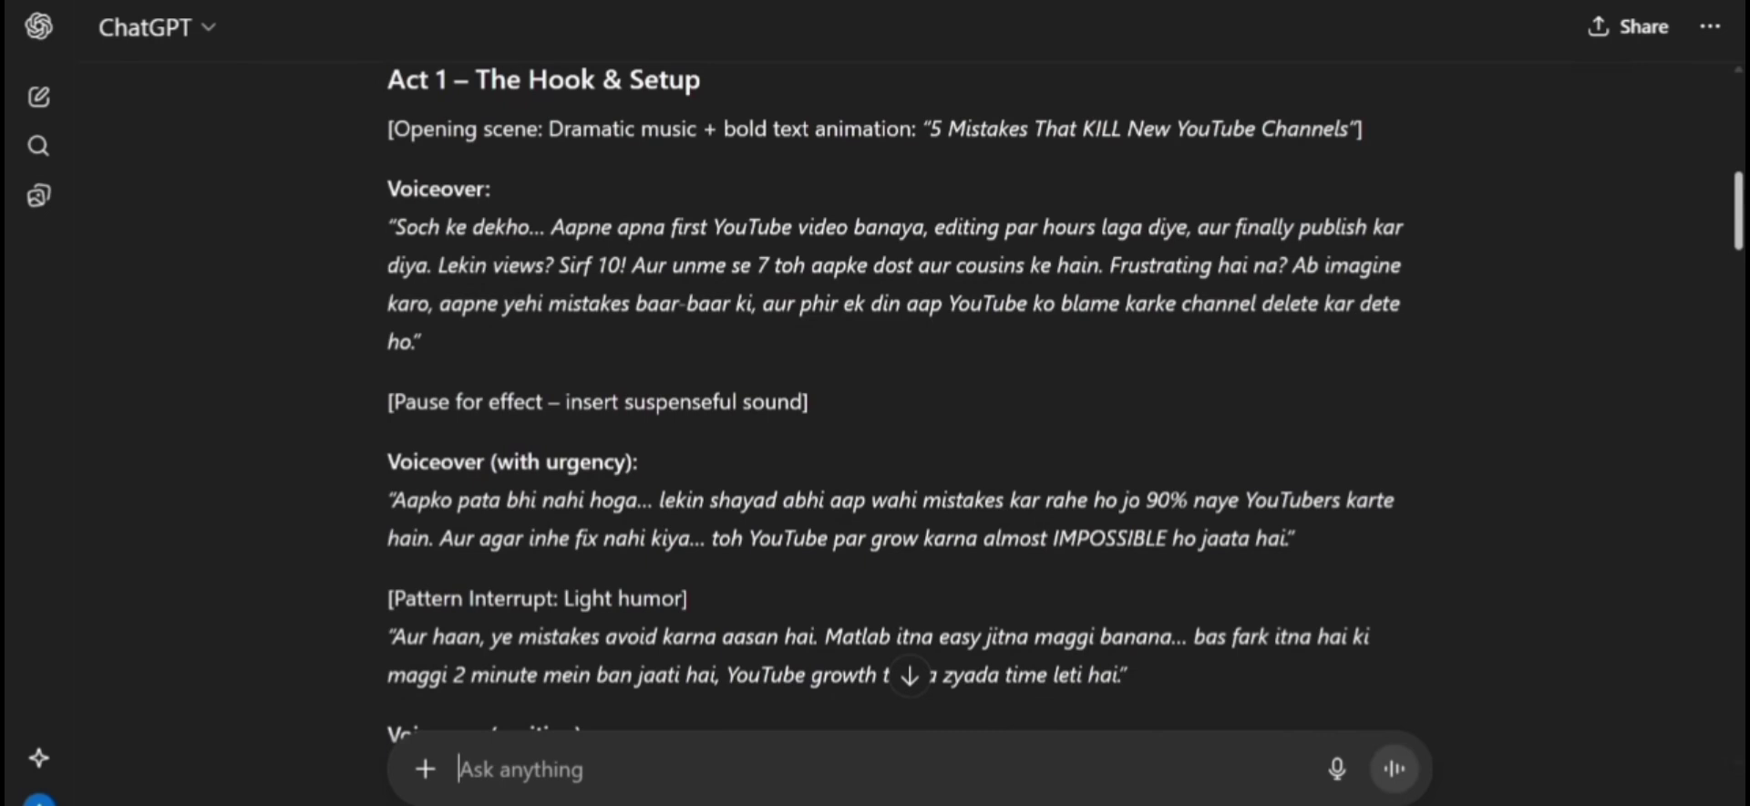
scroll(1066, 401, down, 3)
scroll(1066, 401, up, 1)
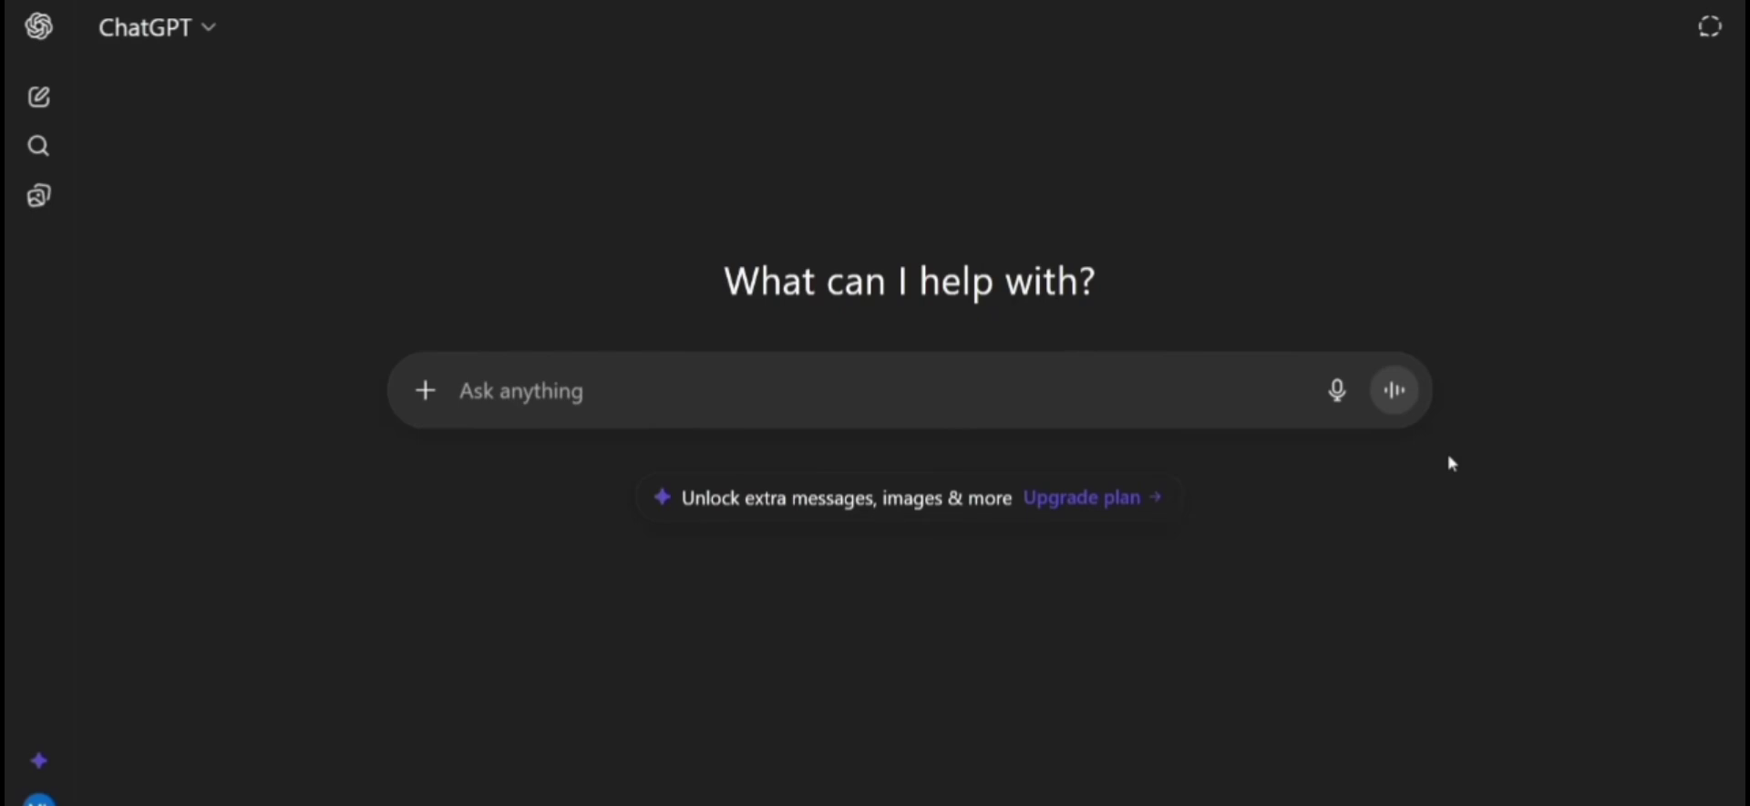
Write a prompt asking for 5 creative and engaging community tab poll ideas related to 'XYZ' for my YouTube channel.
text(Suggest 5 creative and enga)
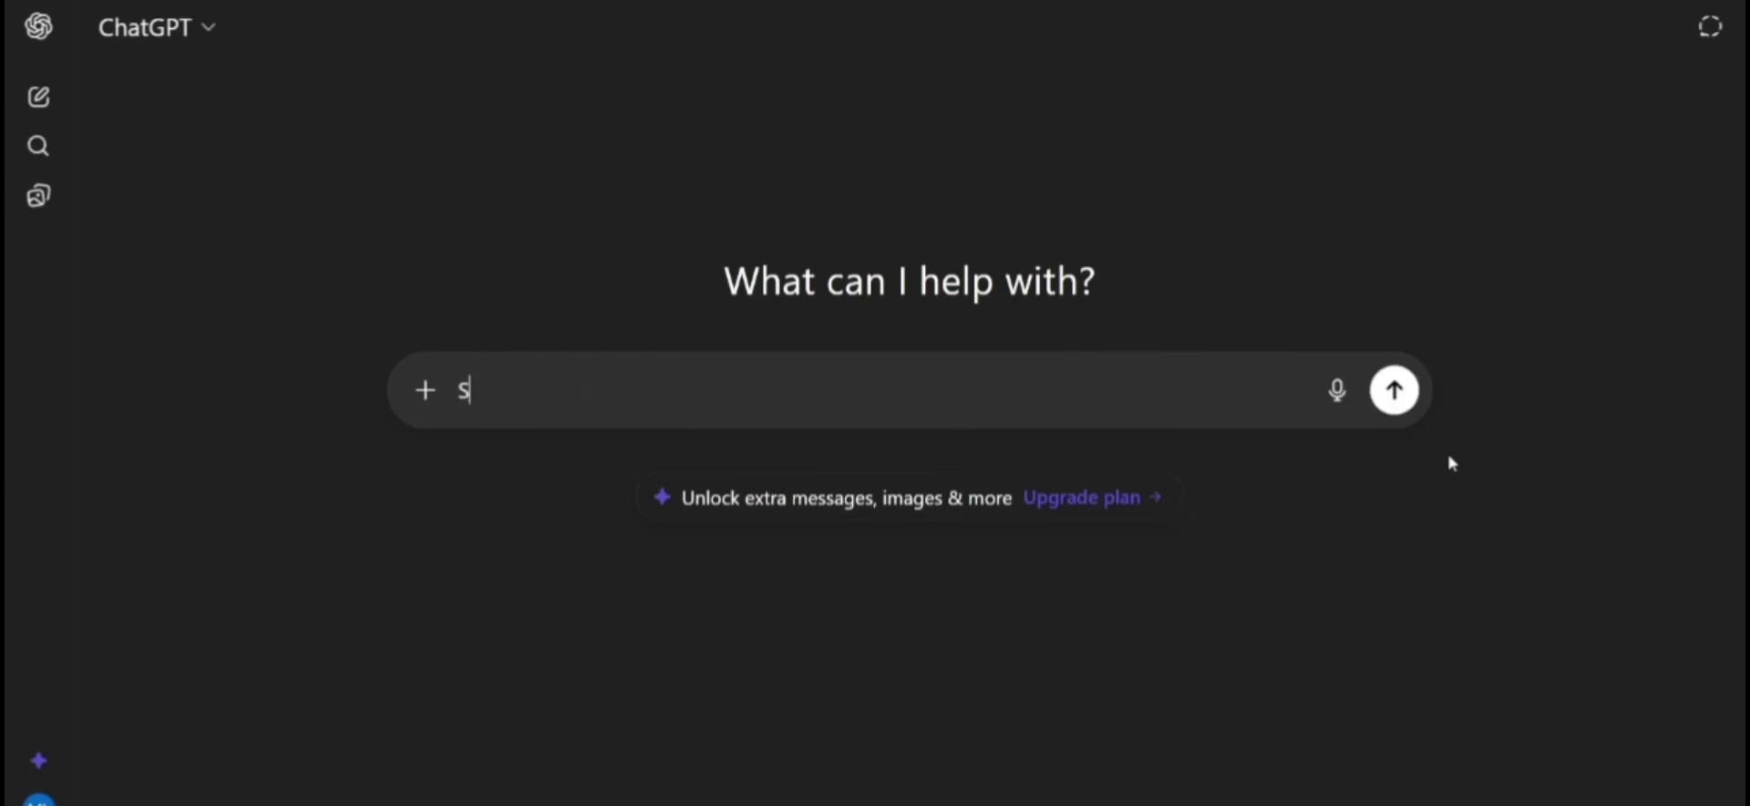
text(ging comm)
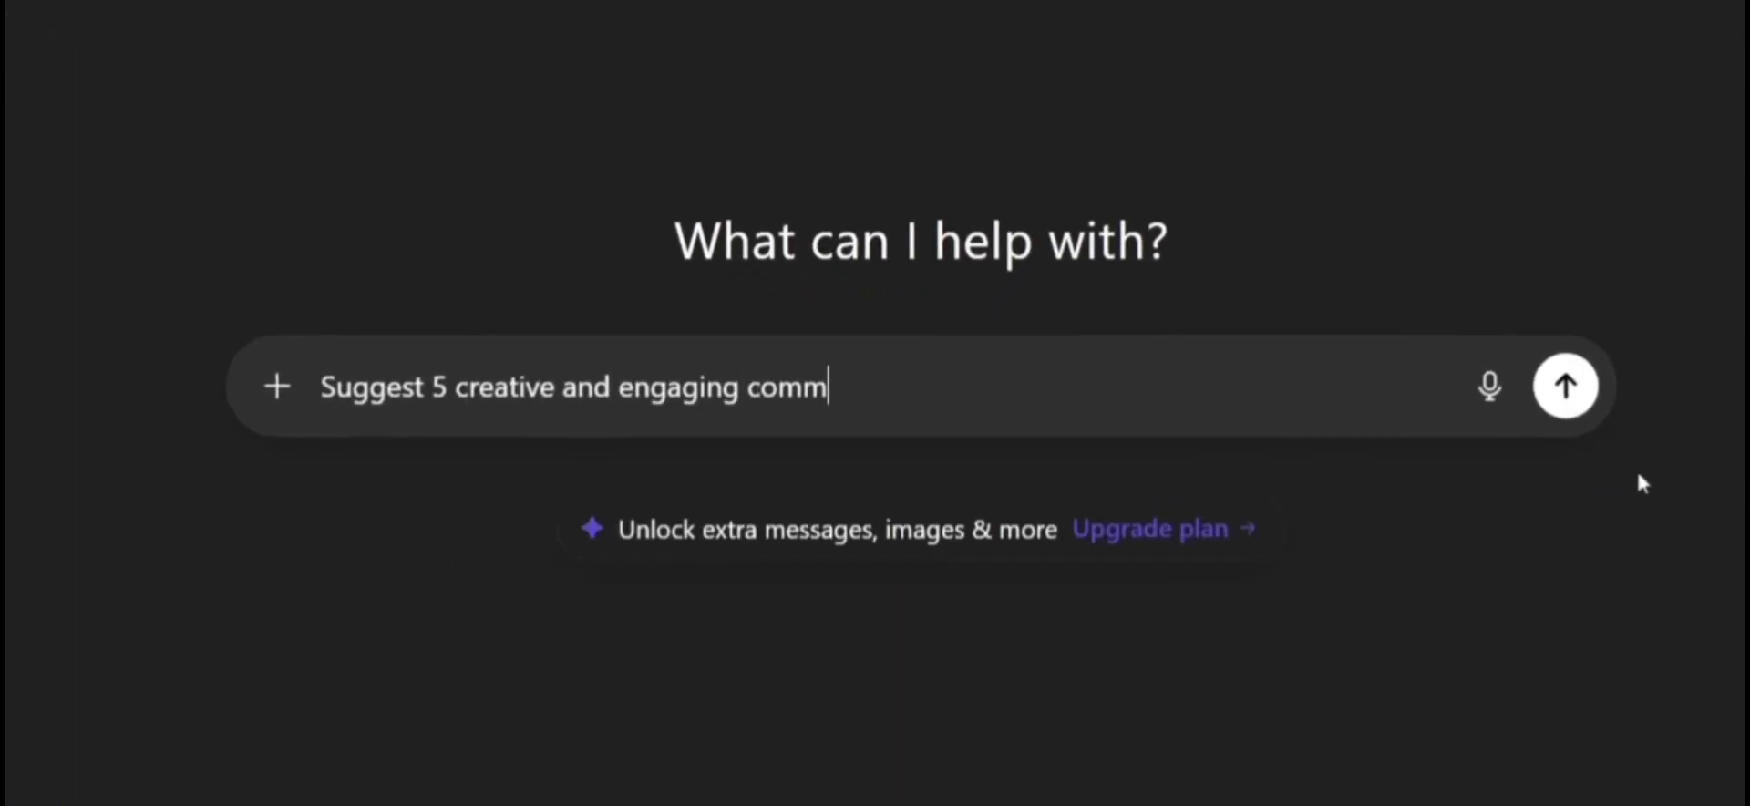
text(unity tab poll ideas related to )
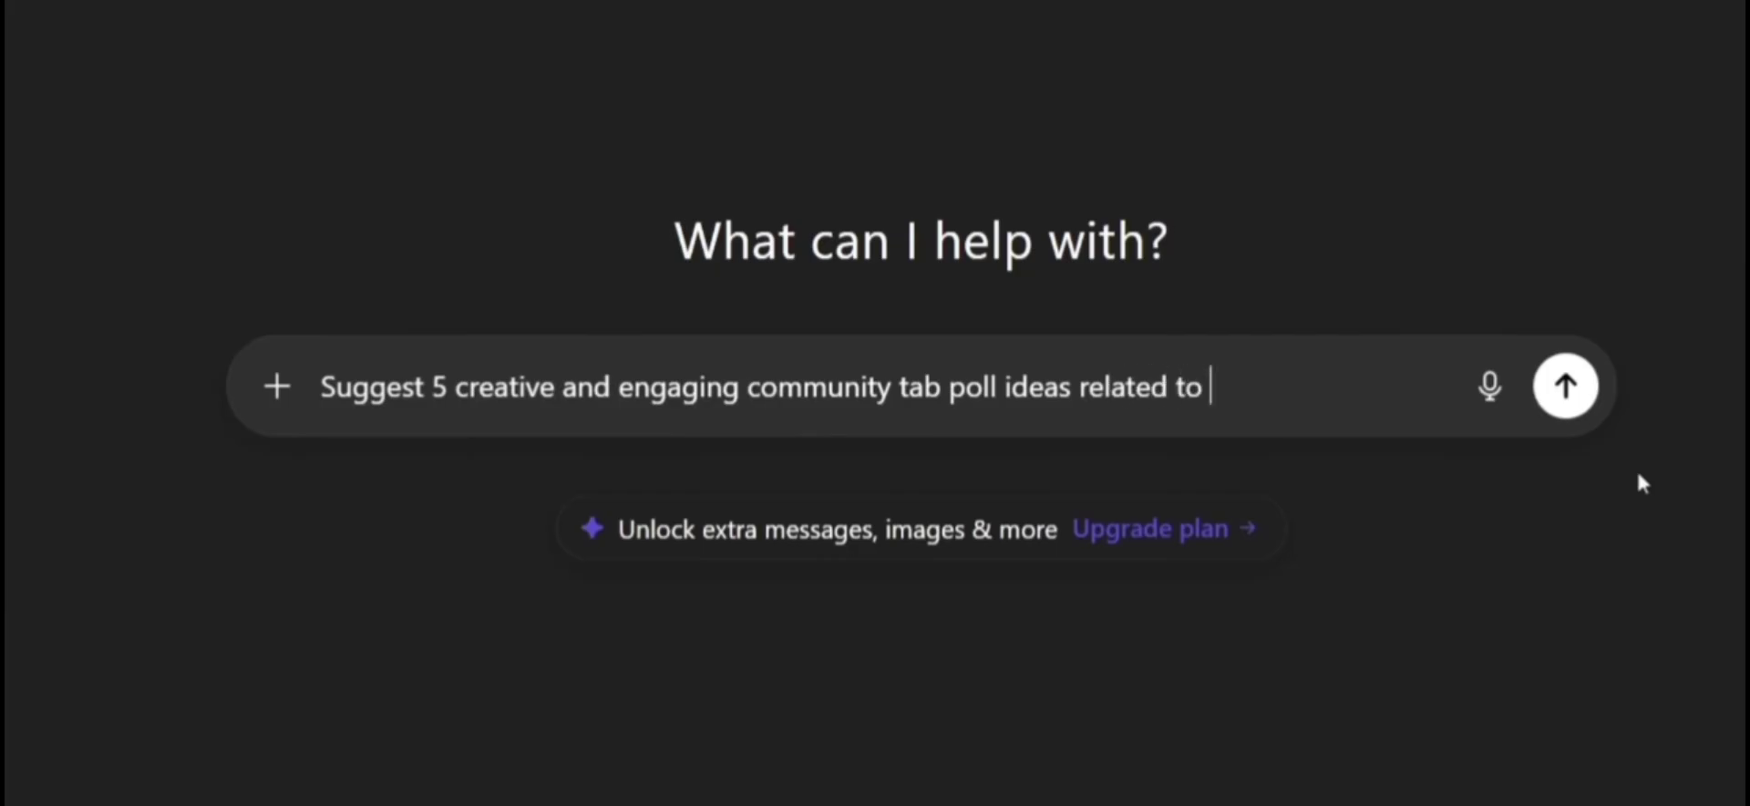
text('XYZ' for my YouTube channel.)
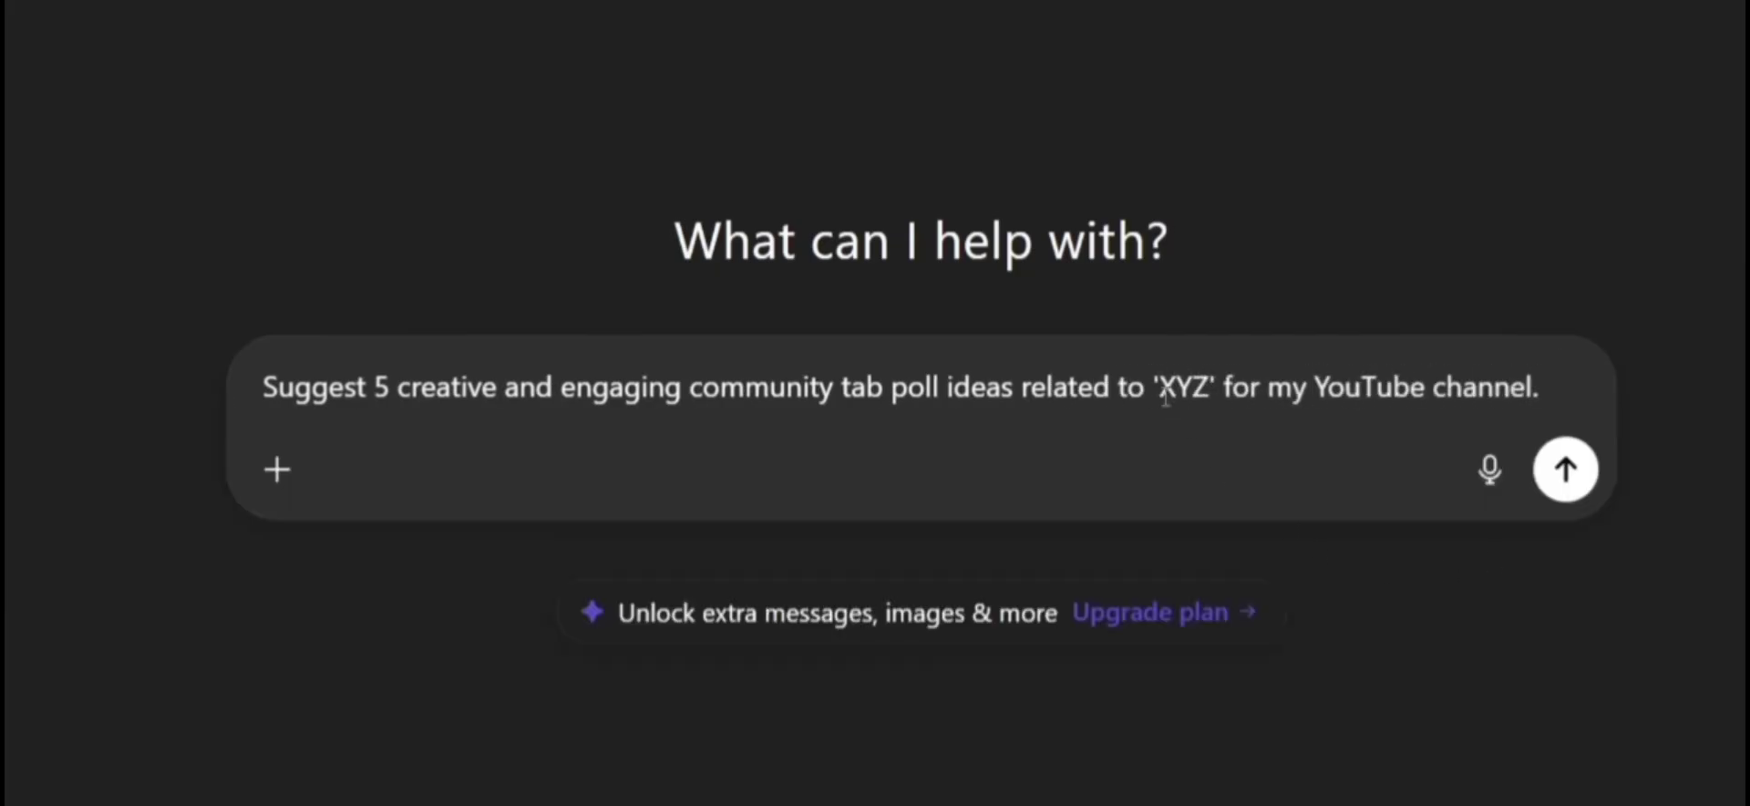
Replace the XYZ placeholder with Using ChatGPT for YouTube Growth and submit the poll ideas prompt.
drag(1166, 397, 1206, 401)
text(Using )
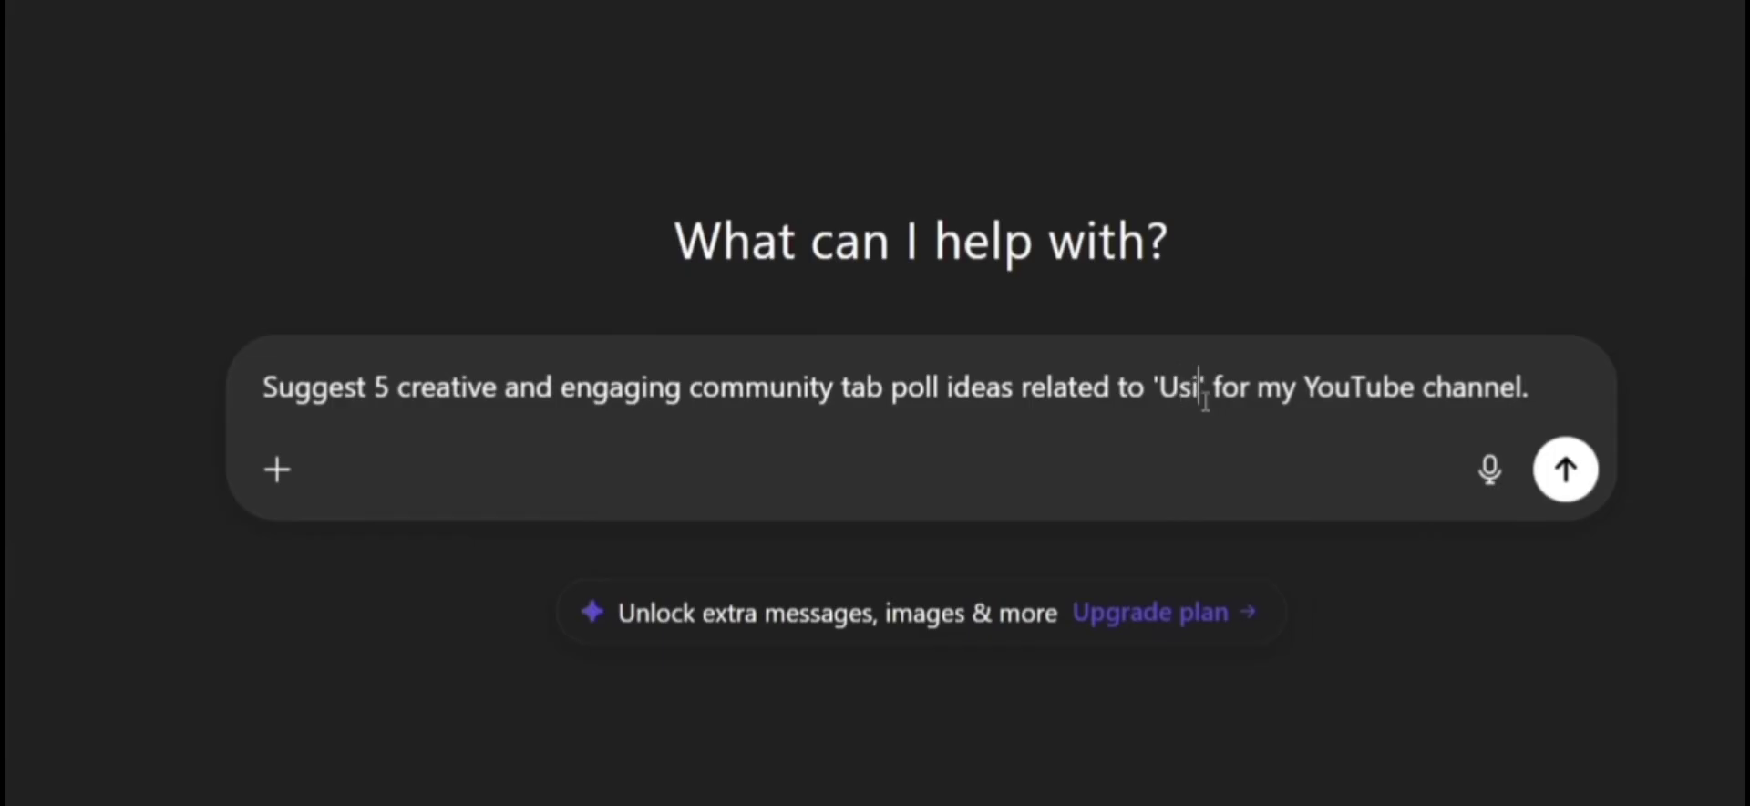
text(ChatGPT)
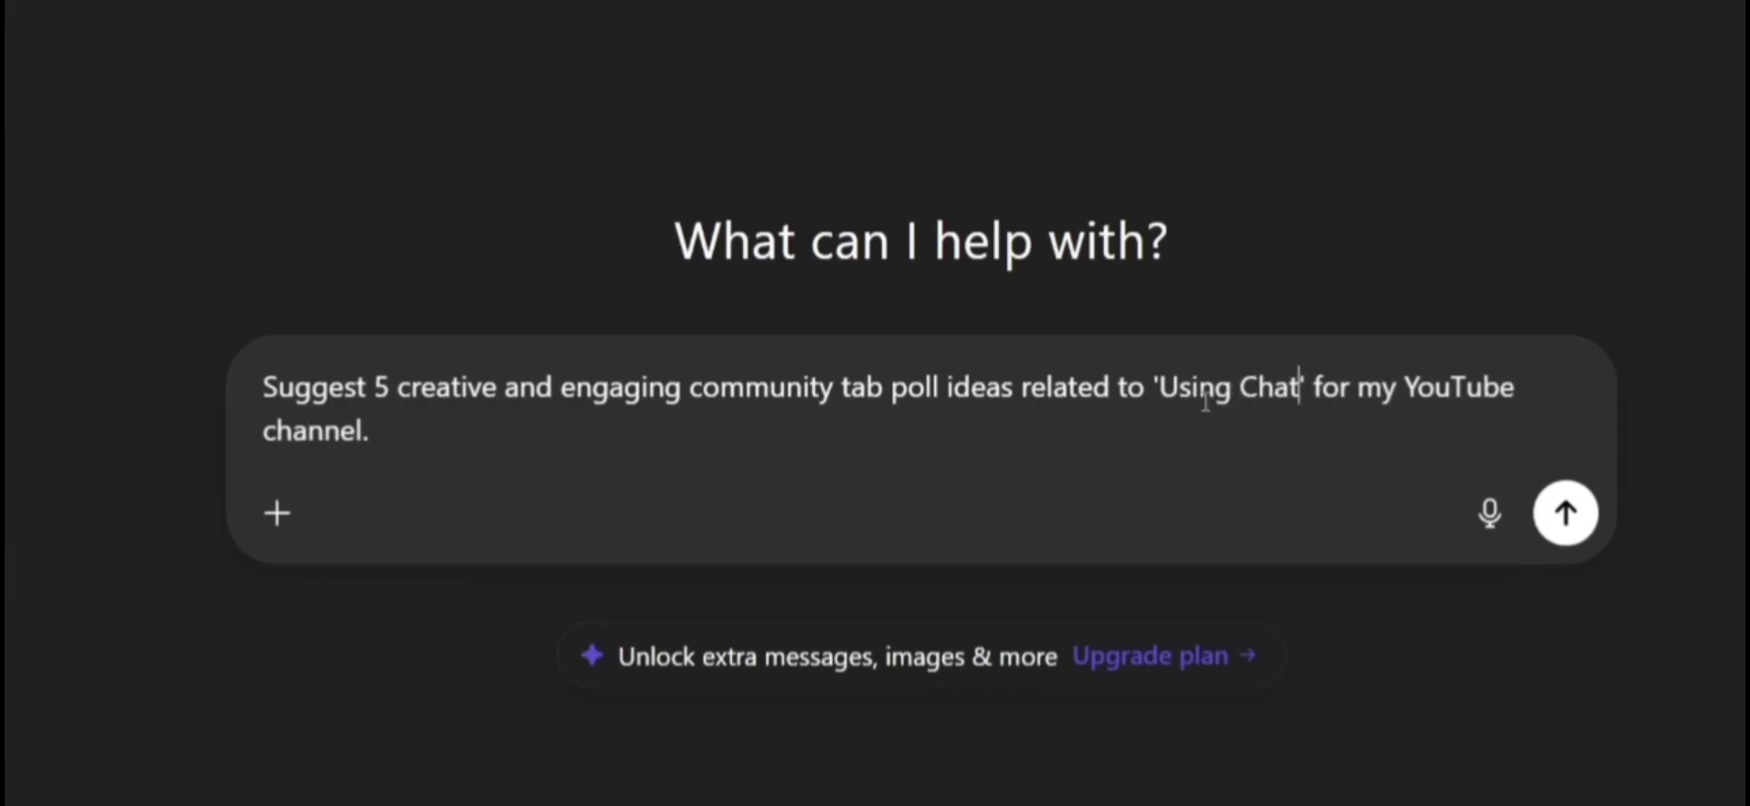
text( for )
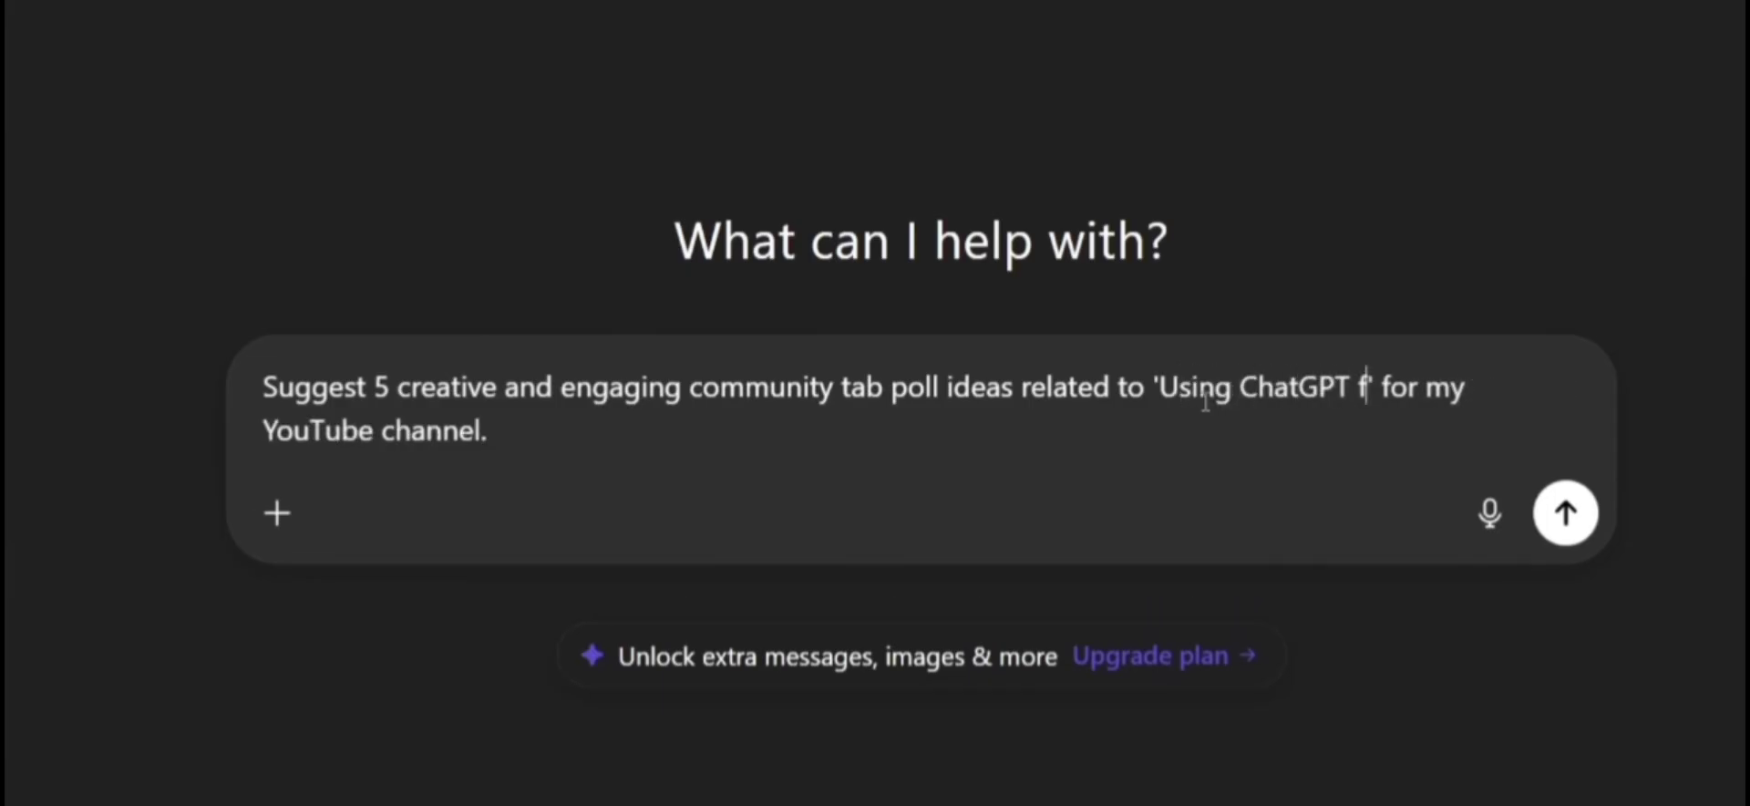
text(YouTube )
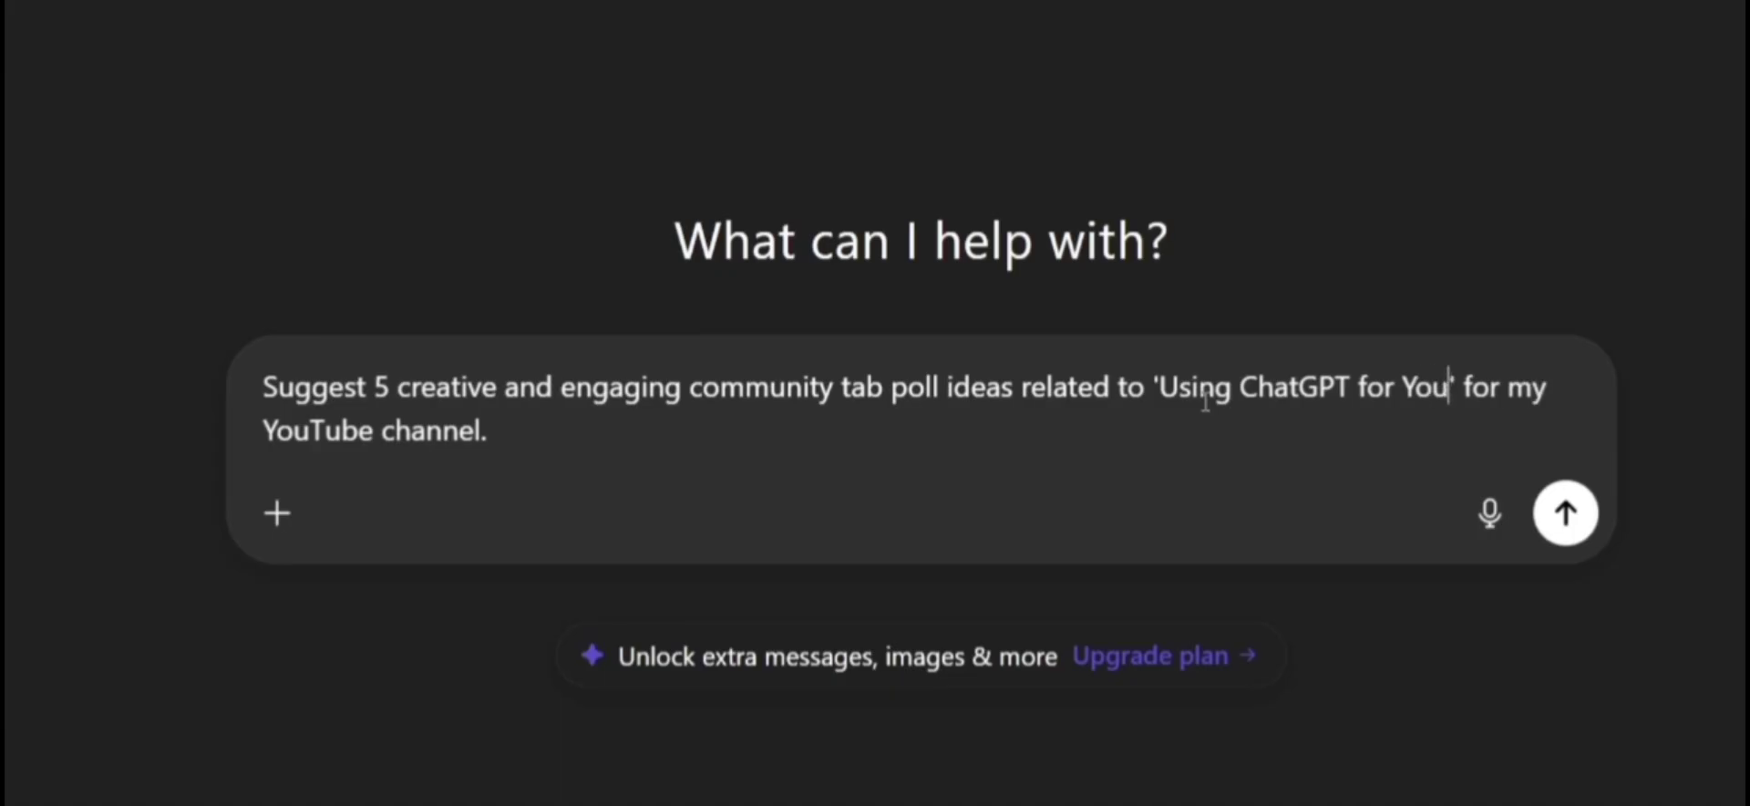
text(Growth)
key(Return)
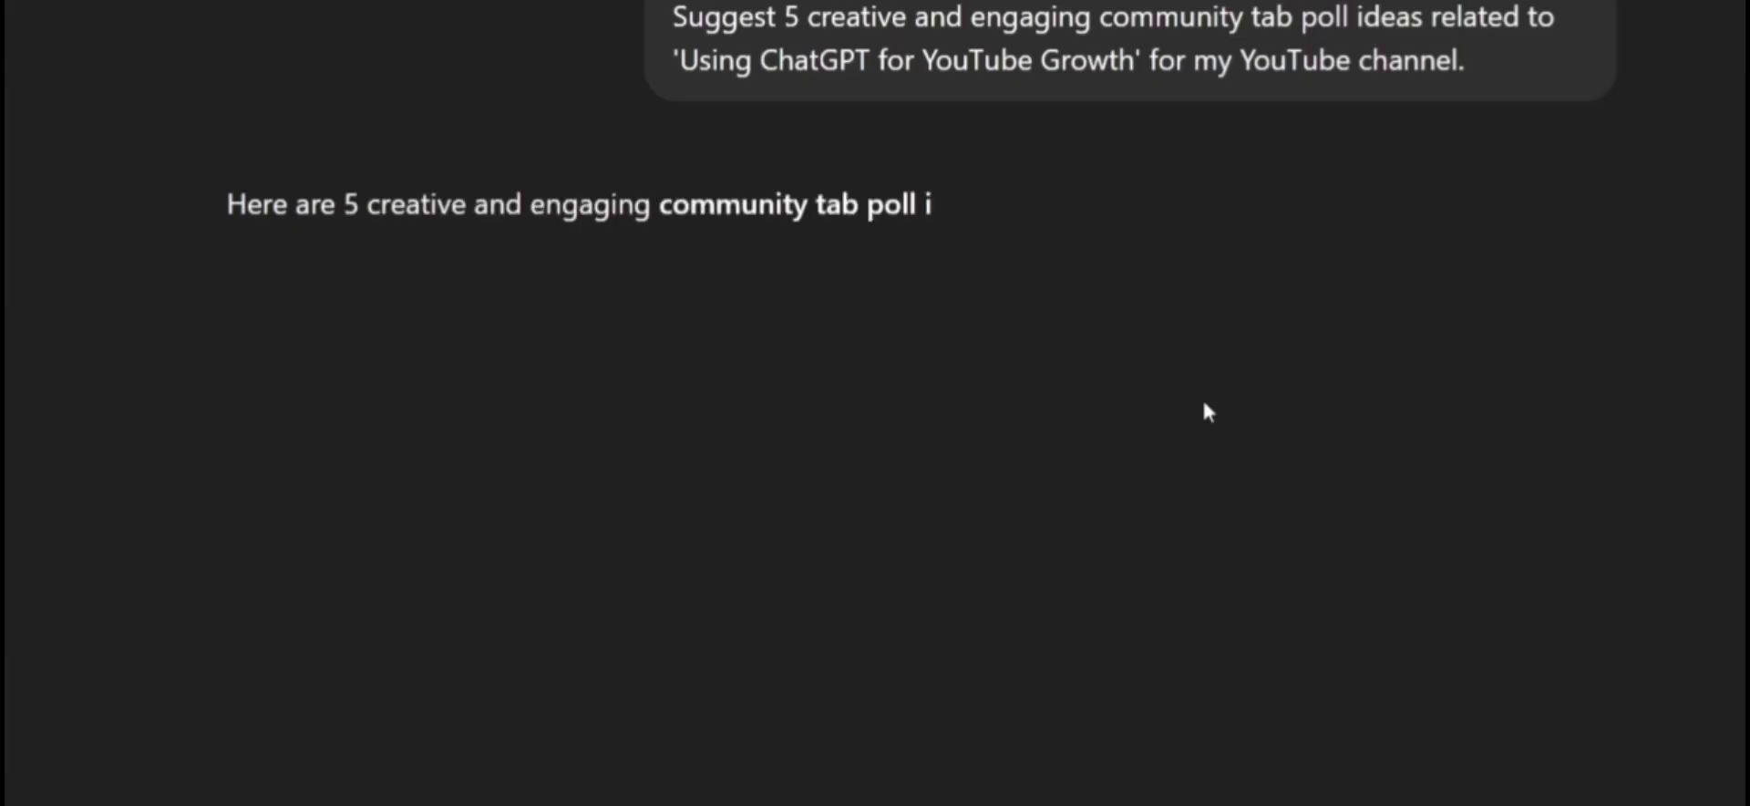
scroll(1202, 412, down, 4)
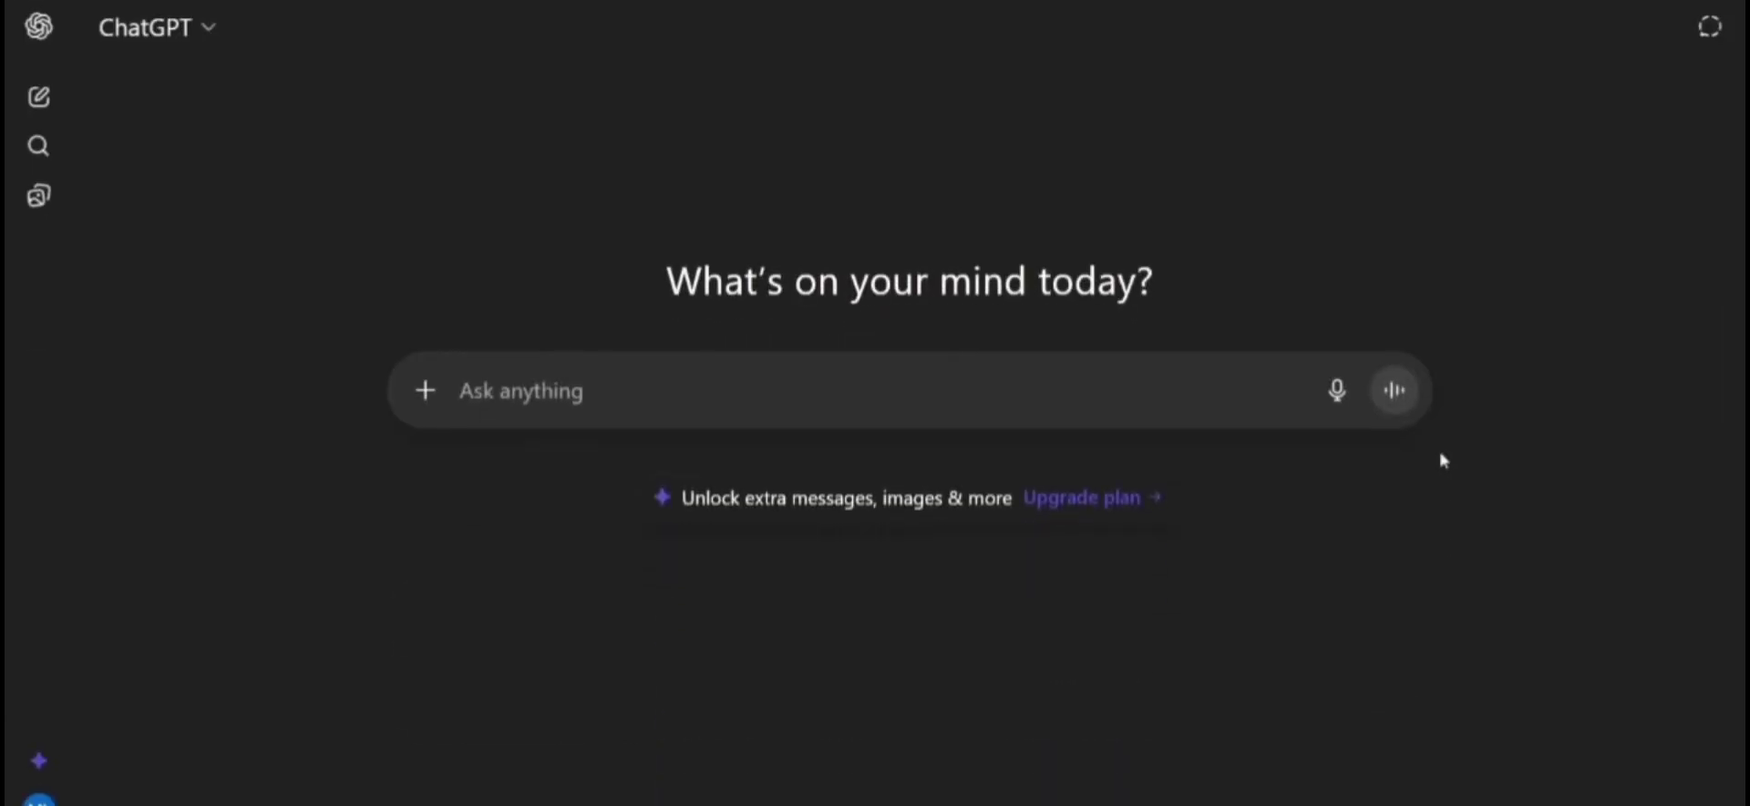
Request 3 short and catchy conversation starter community posts that will spark discussion among new YouTubers, and review the generated posts.
text(Write 3 )
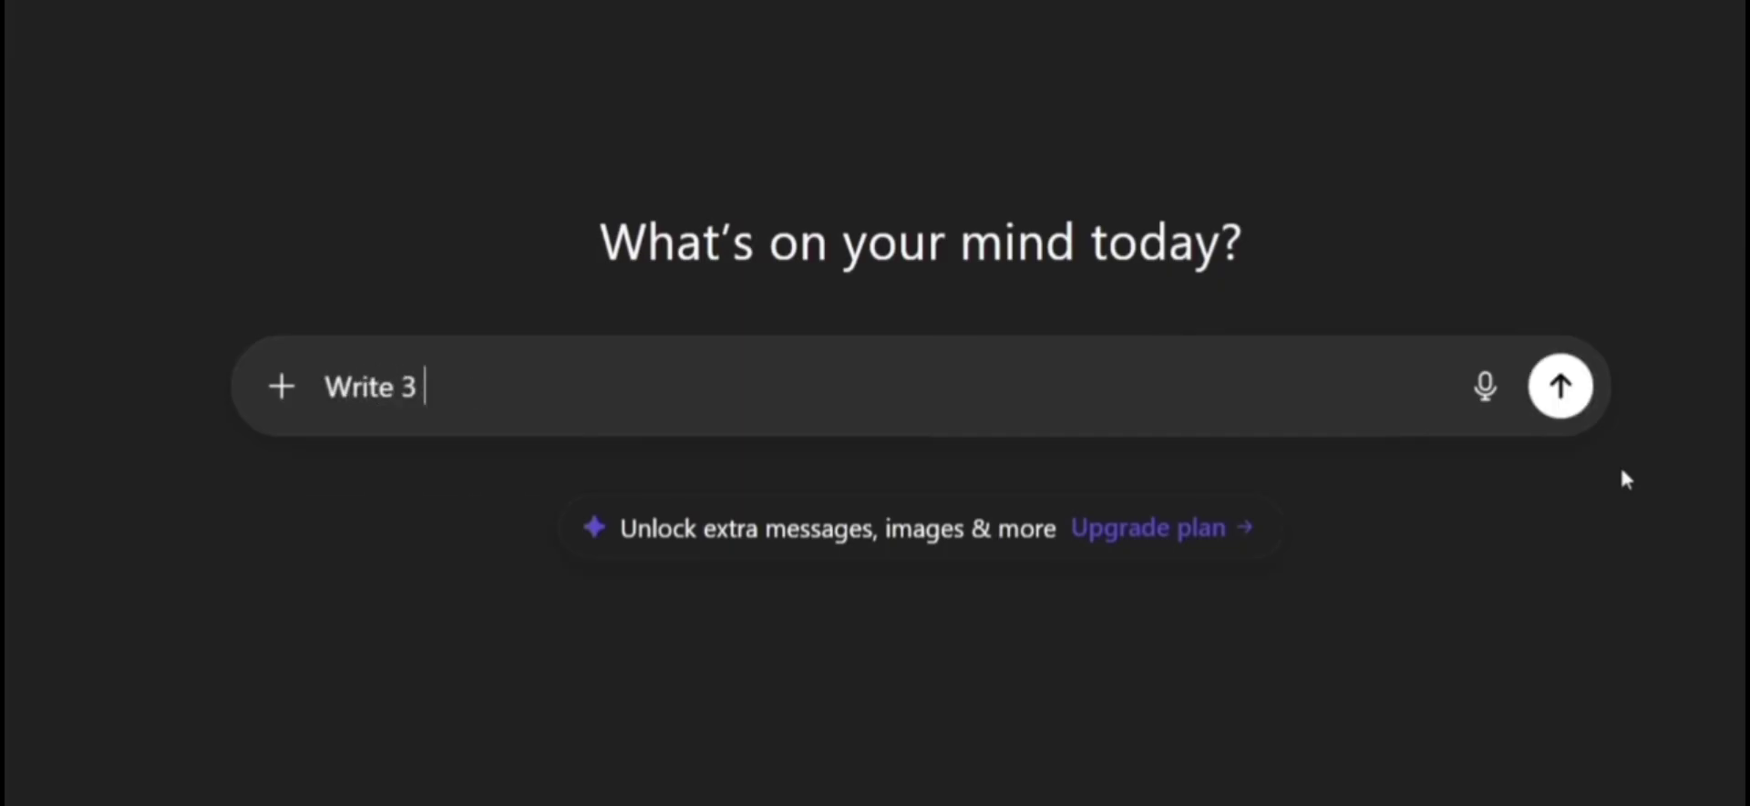
text(short and catchy conversation starter )
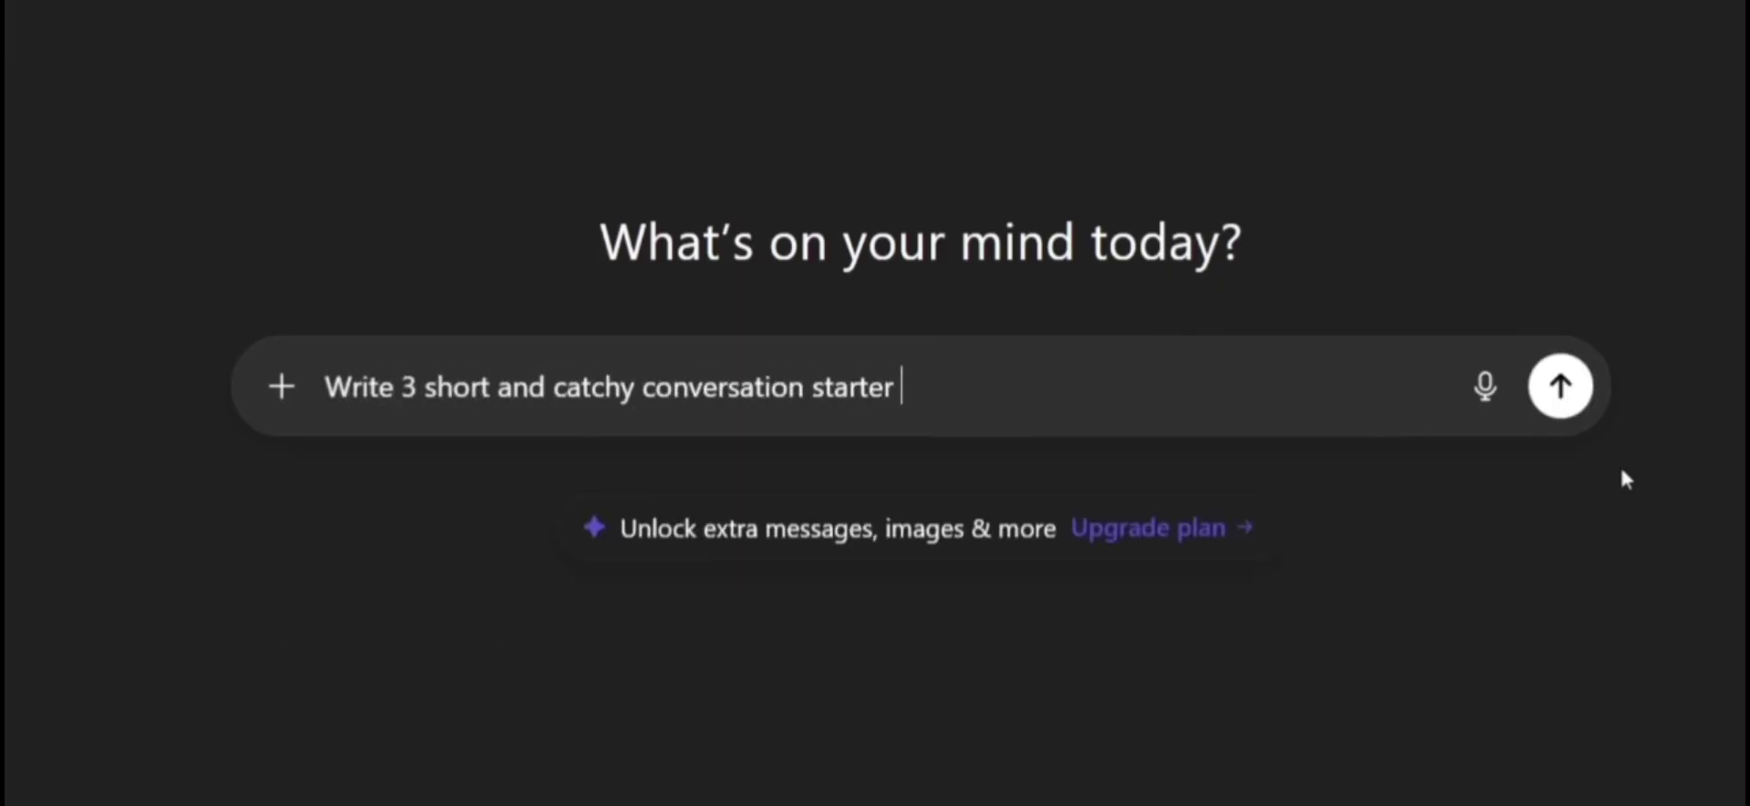
text(community posts that will spark )
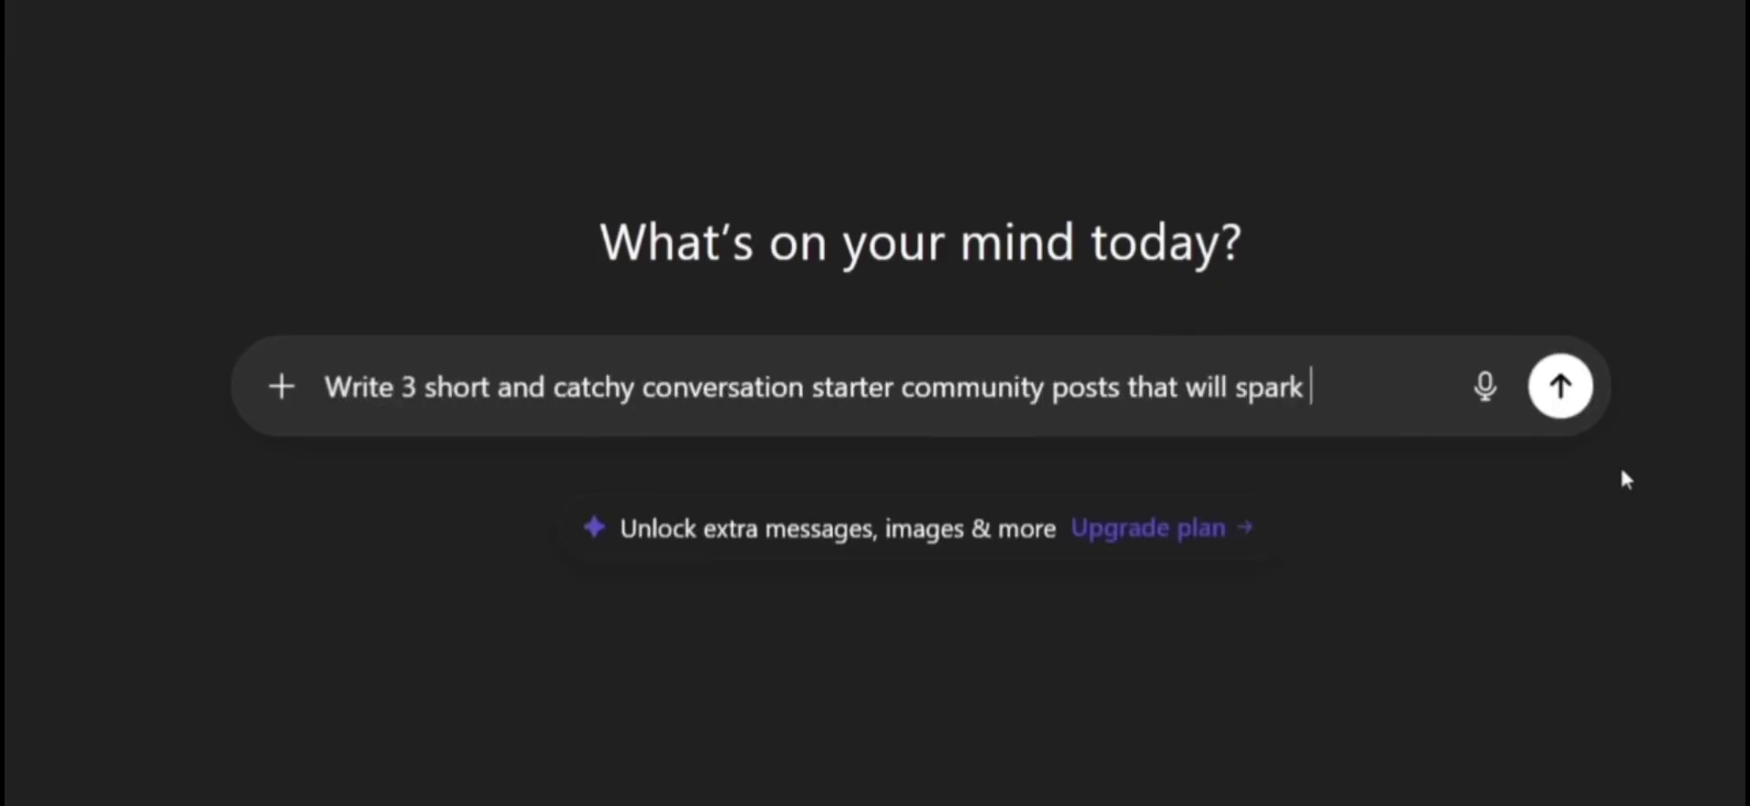
text(discussion among new YouTubers.)
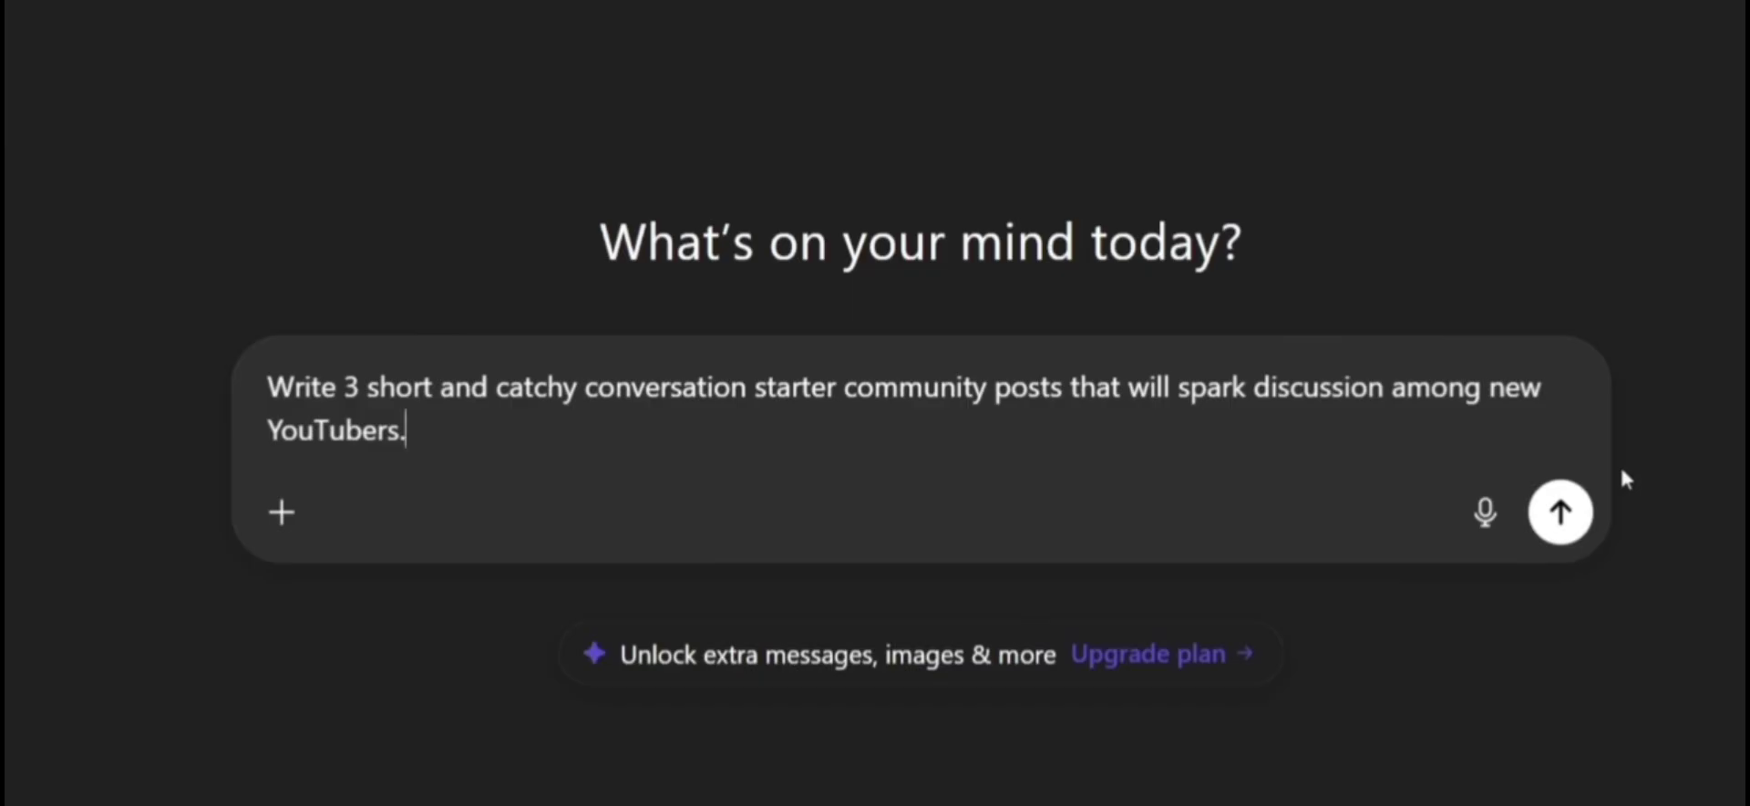
key(Return)
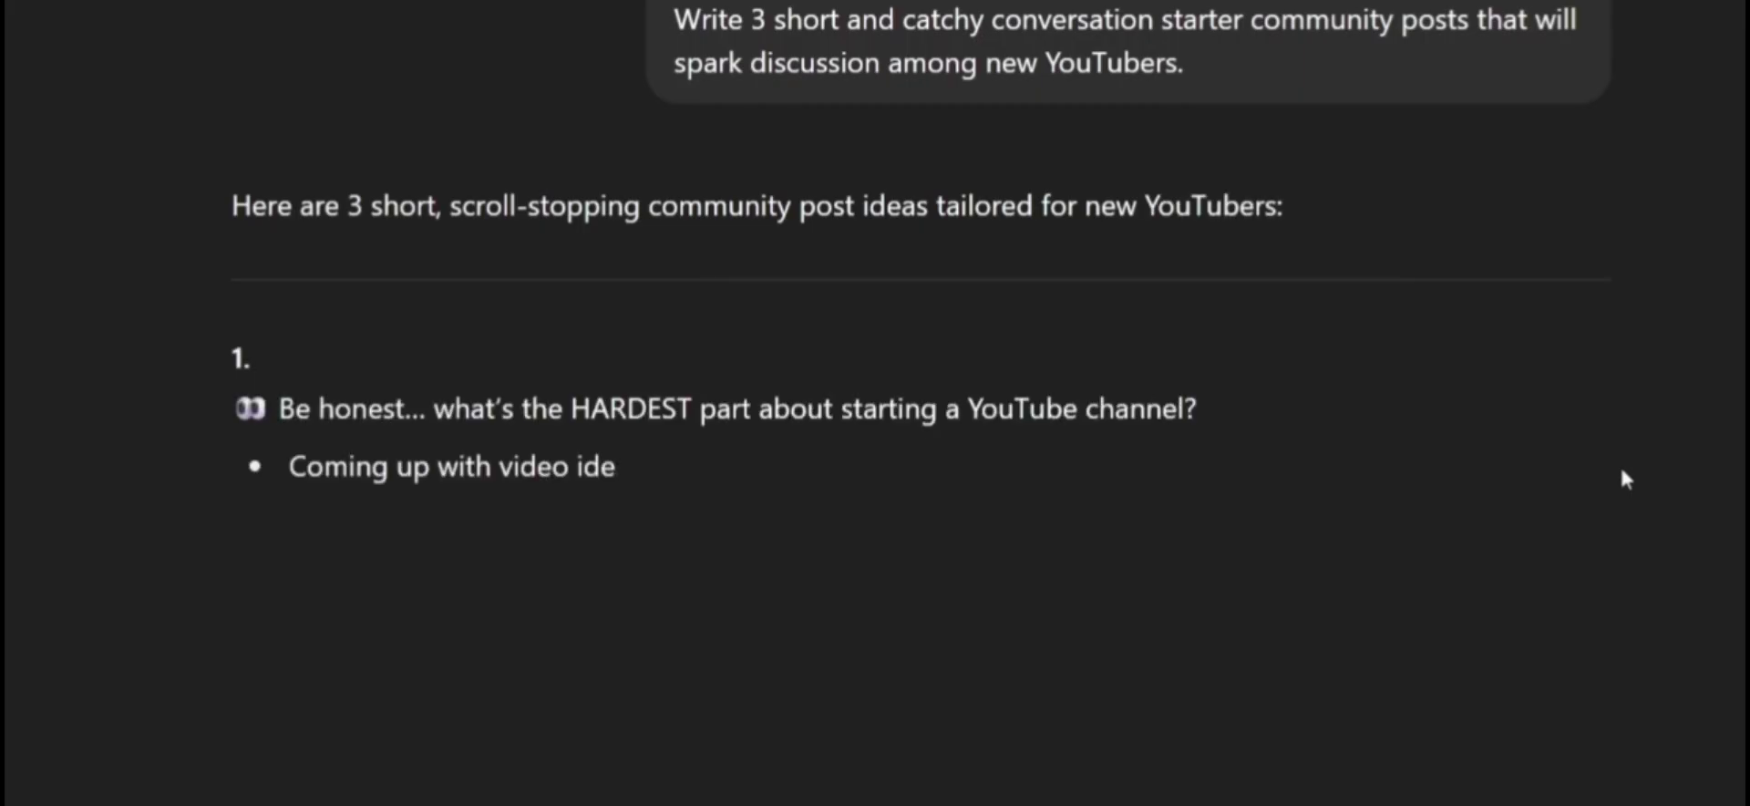
scroll(875, 403, down, 3)
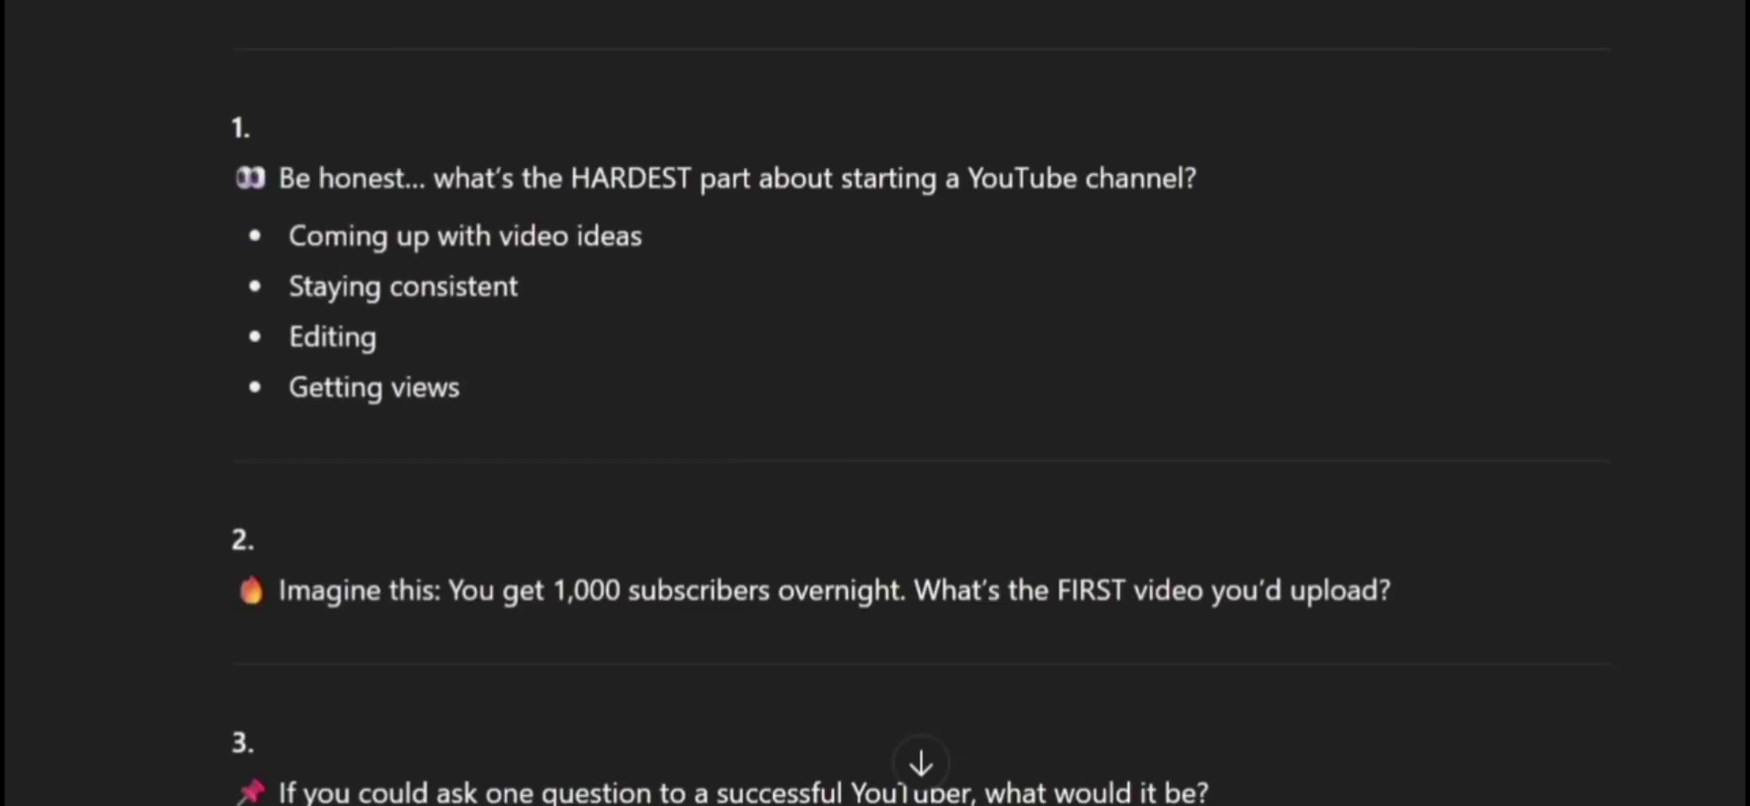
scroll(875, 403, down, 2)
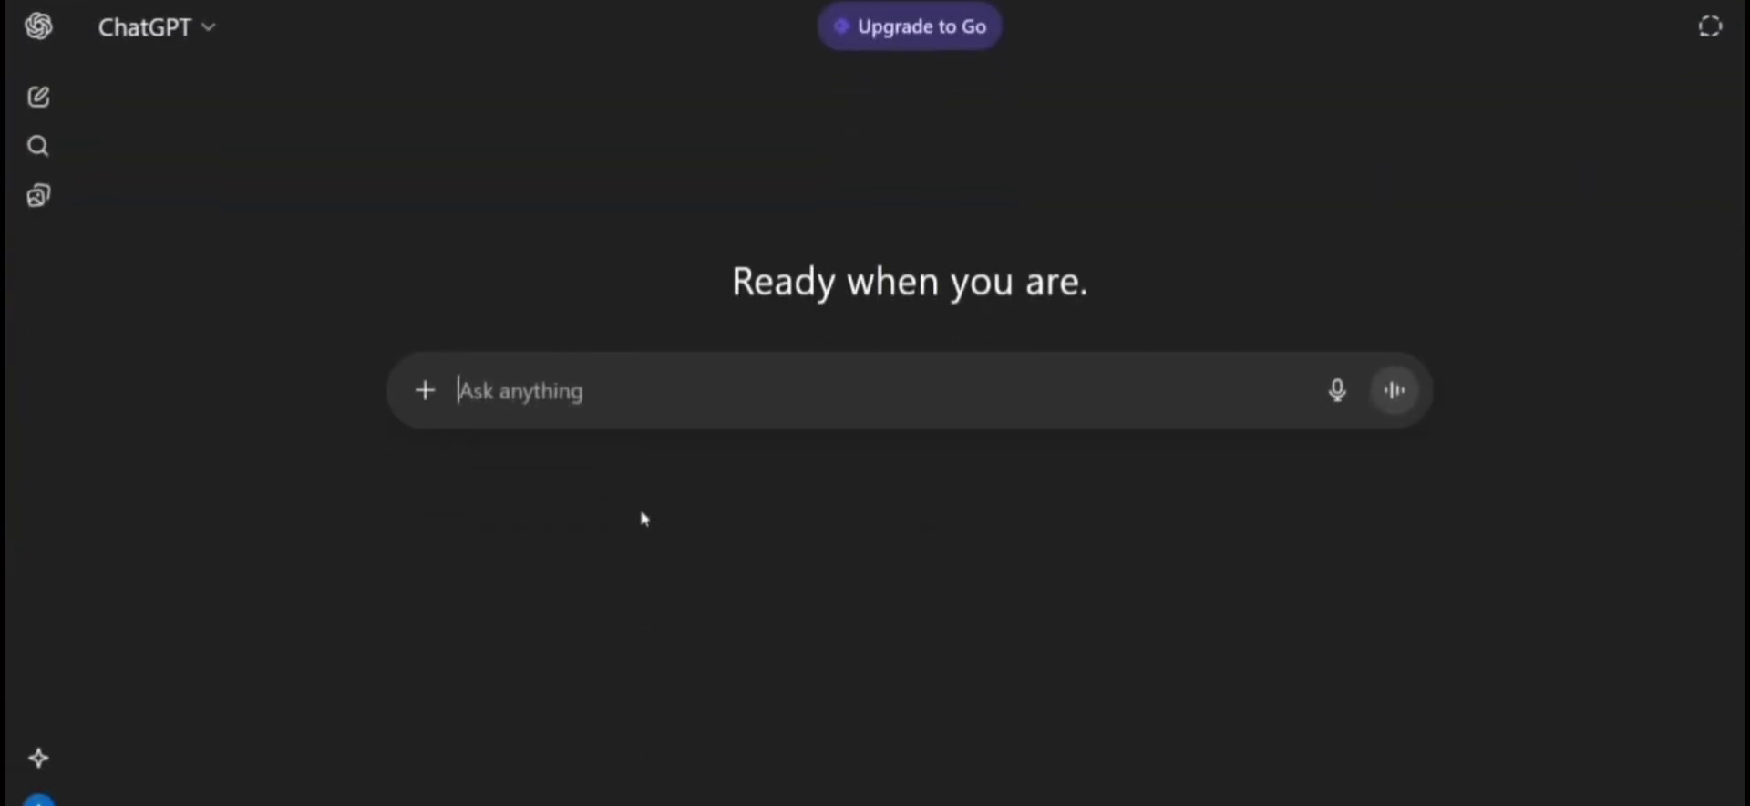
Write a prompt as a beginner who wants to learn XYZ, asking for a step-by-step learning roadmap to follow over the next X weeks/months.
text(I'm a beg)
text(inner who)
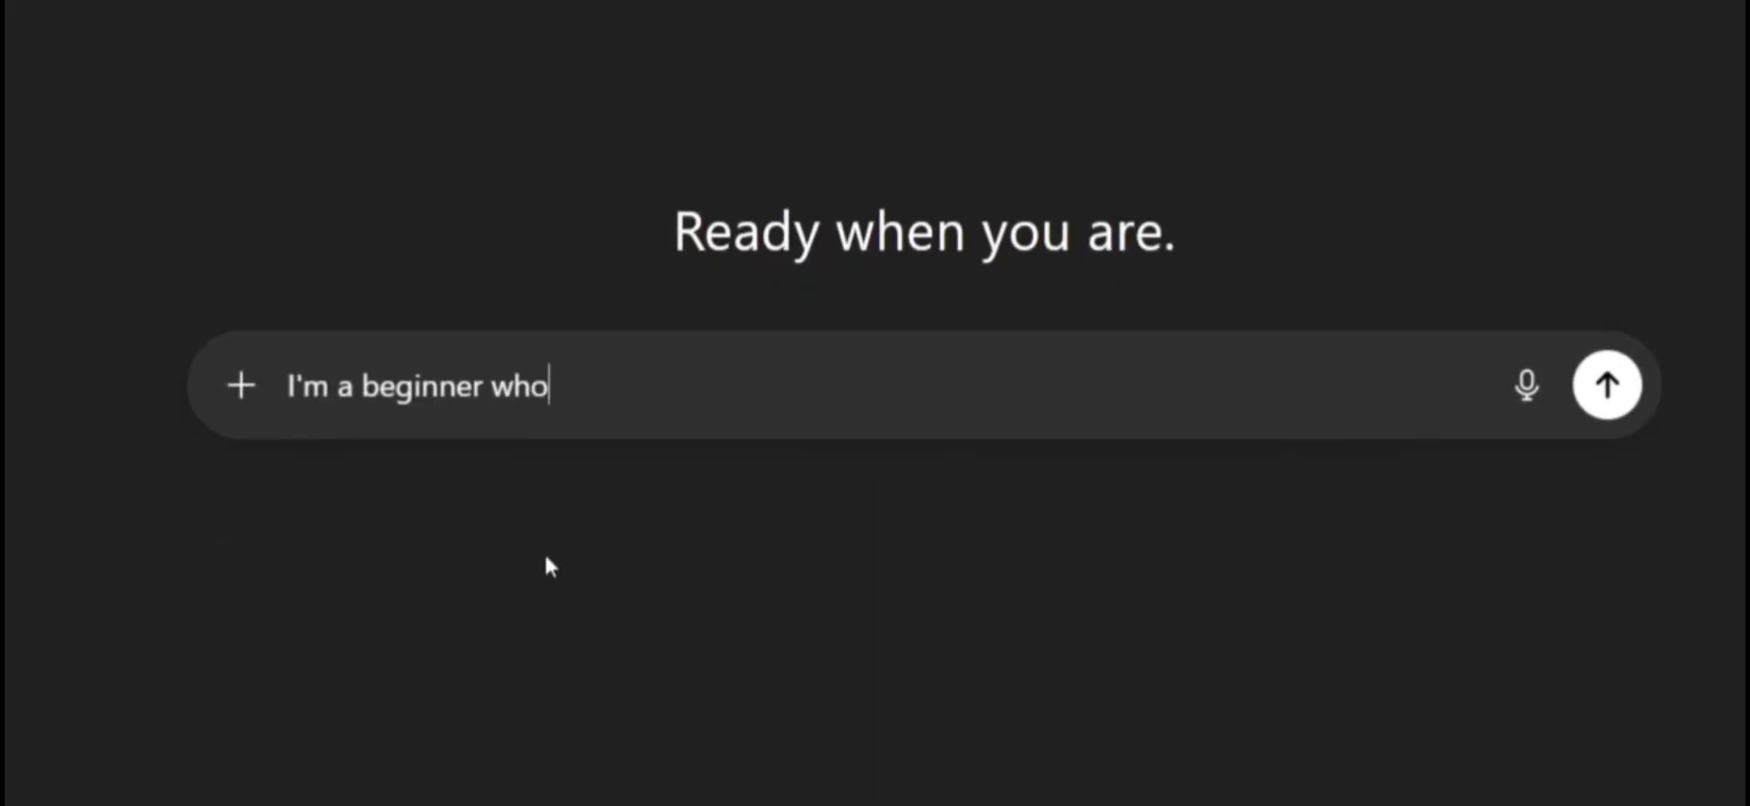
text( wants to learn XYZ. Create a ste)
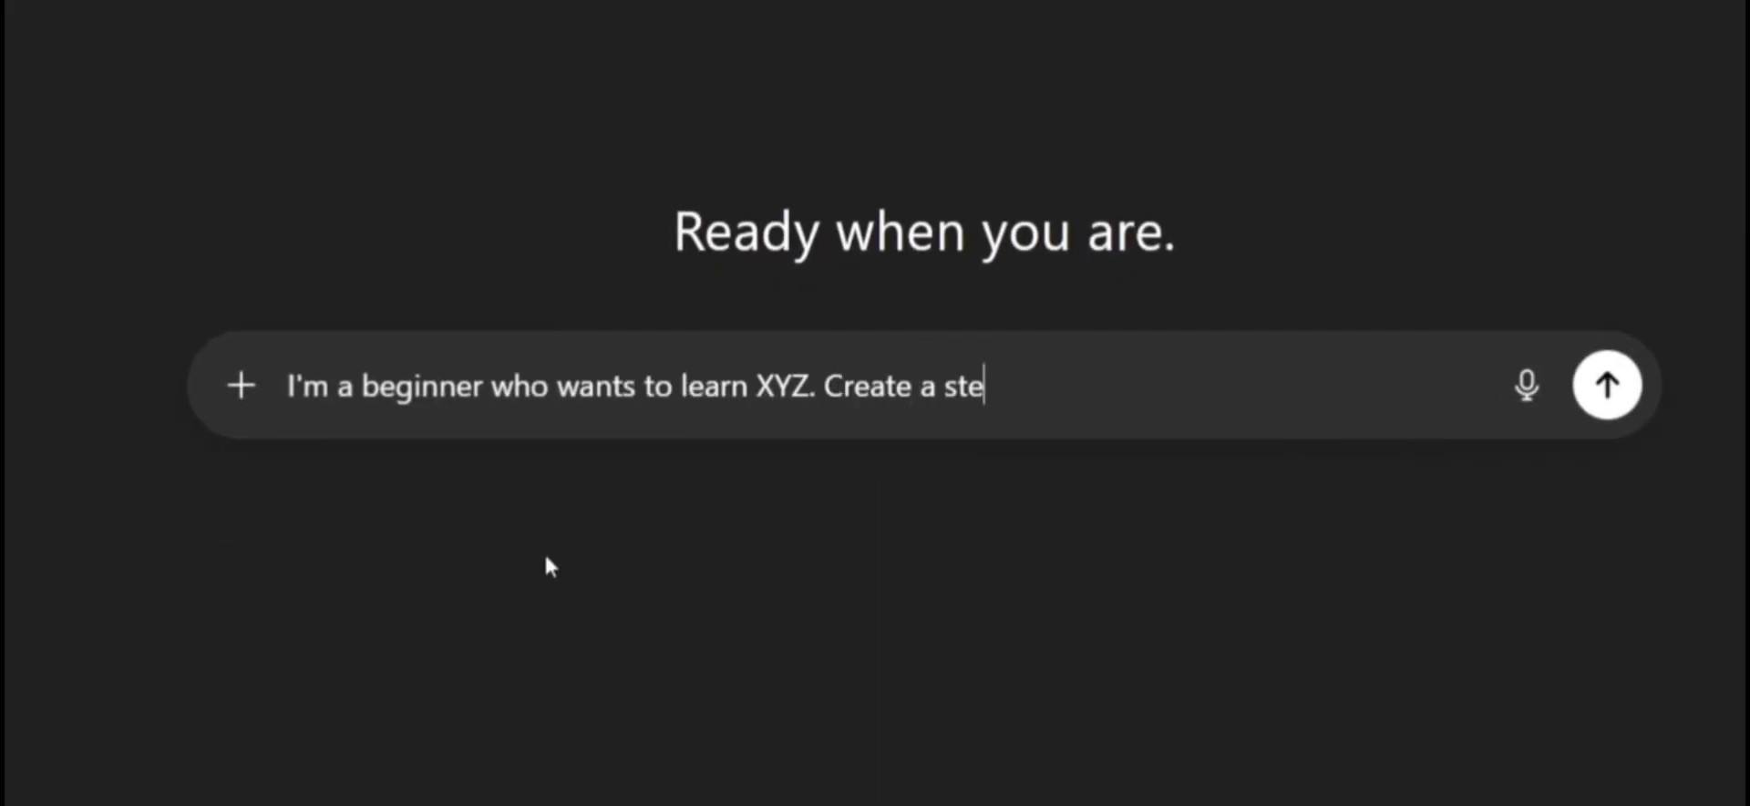
text(p-by-step learning roadmap for me)
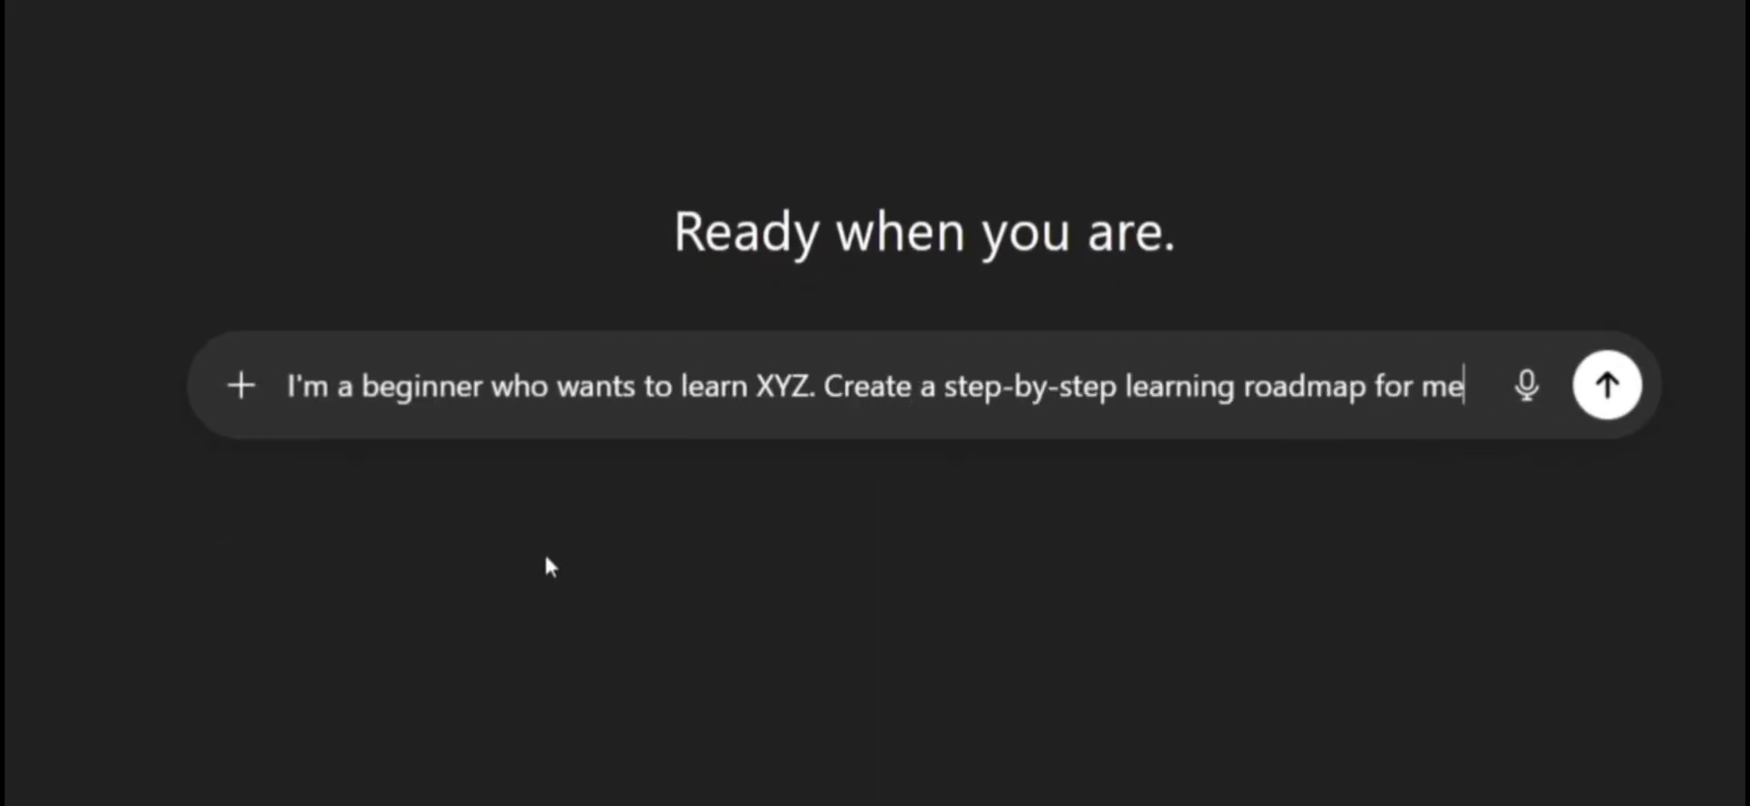
text( that I can follow over the next )
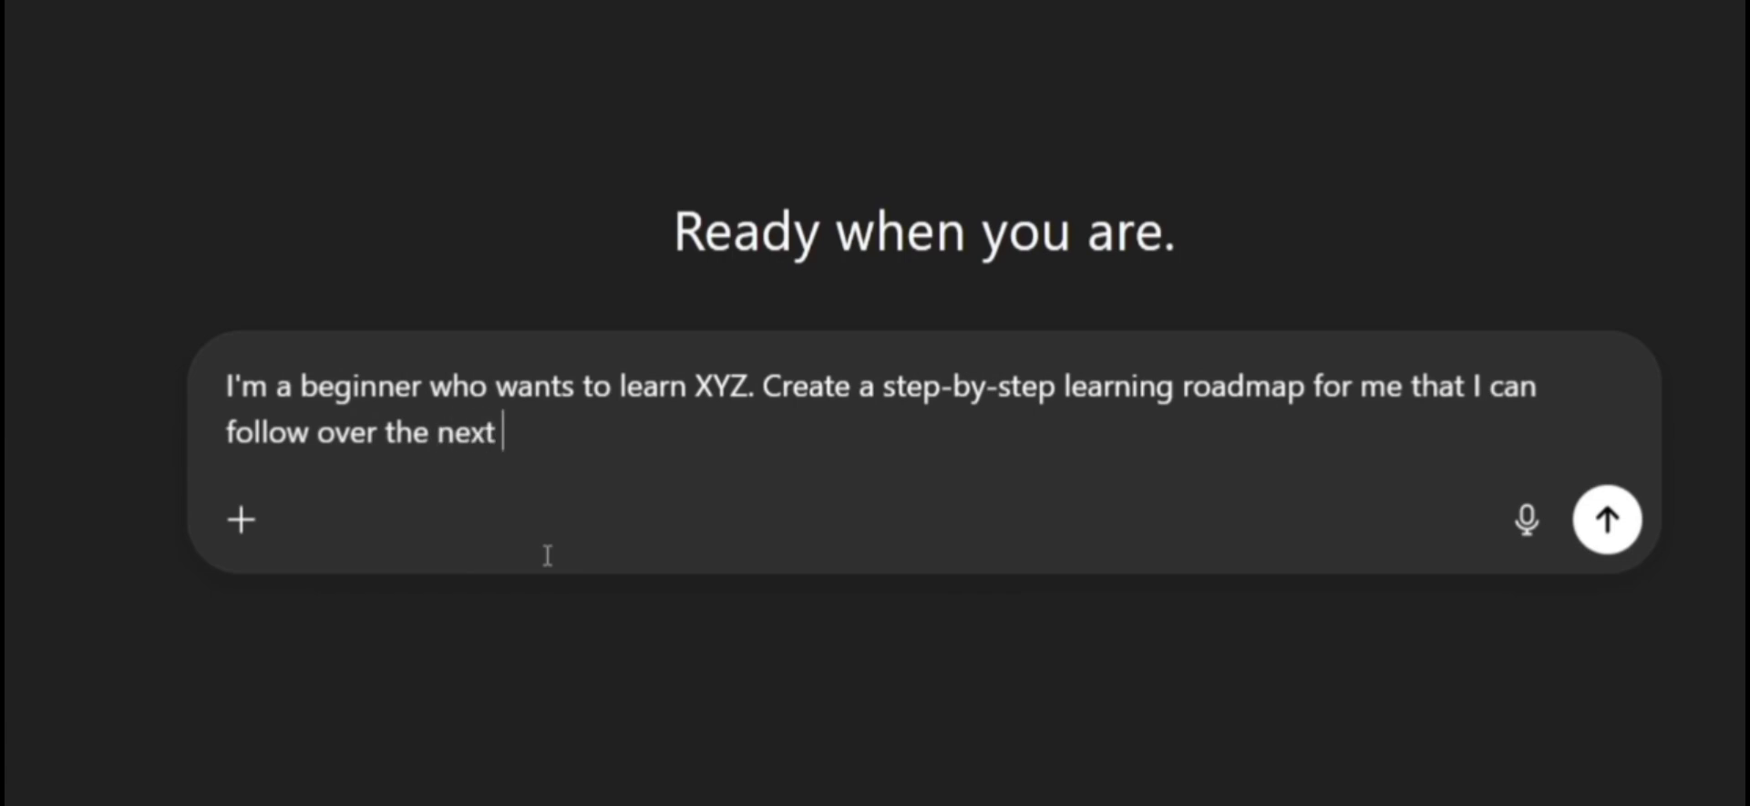
text(X weeks/months. Include week)
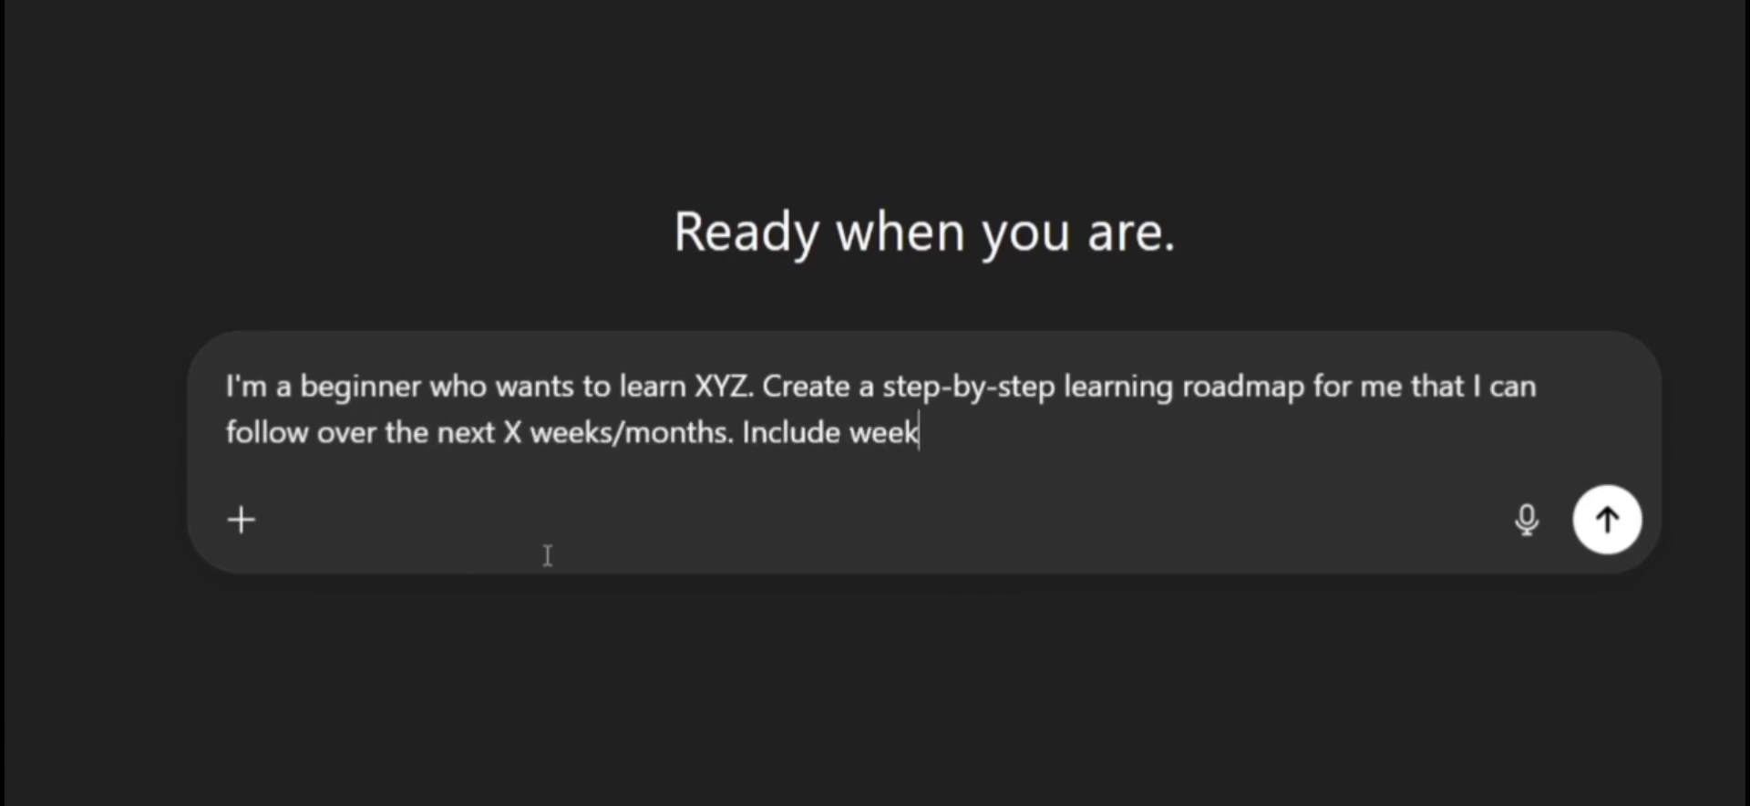
Extend the roadmap prompt to include weekly goals, practice exercises, and recommended resources/tutorials that will help me progress from beginner to intermediate.
text(ly goals, practice exercises)
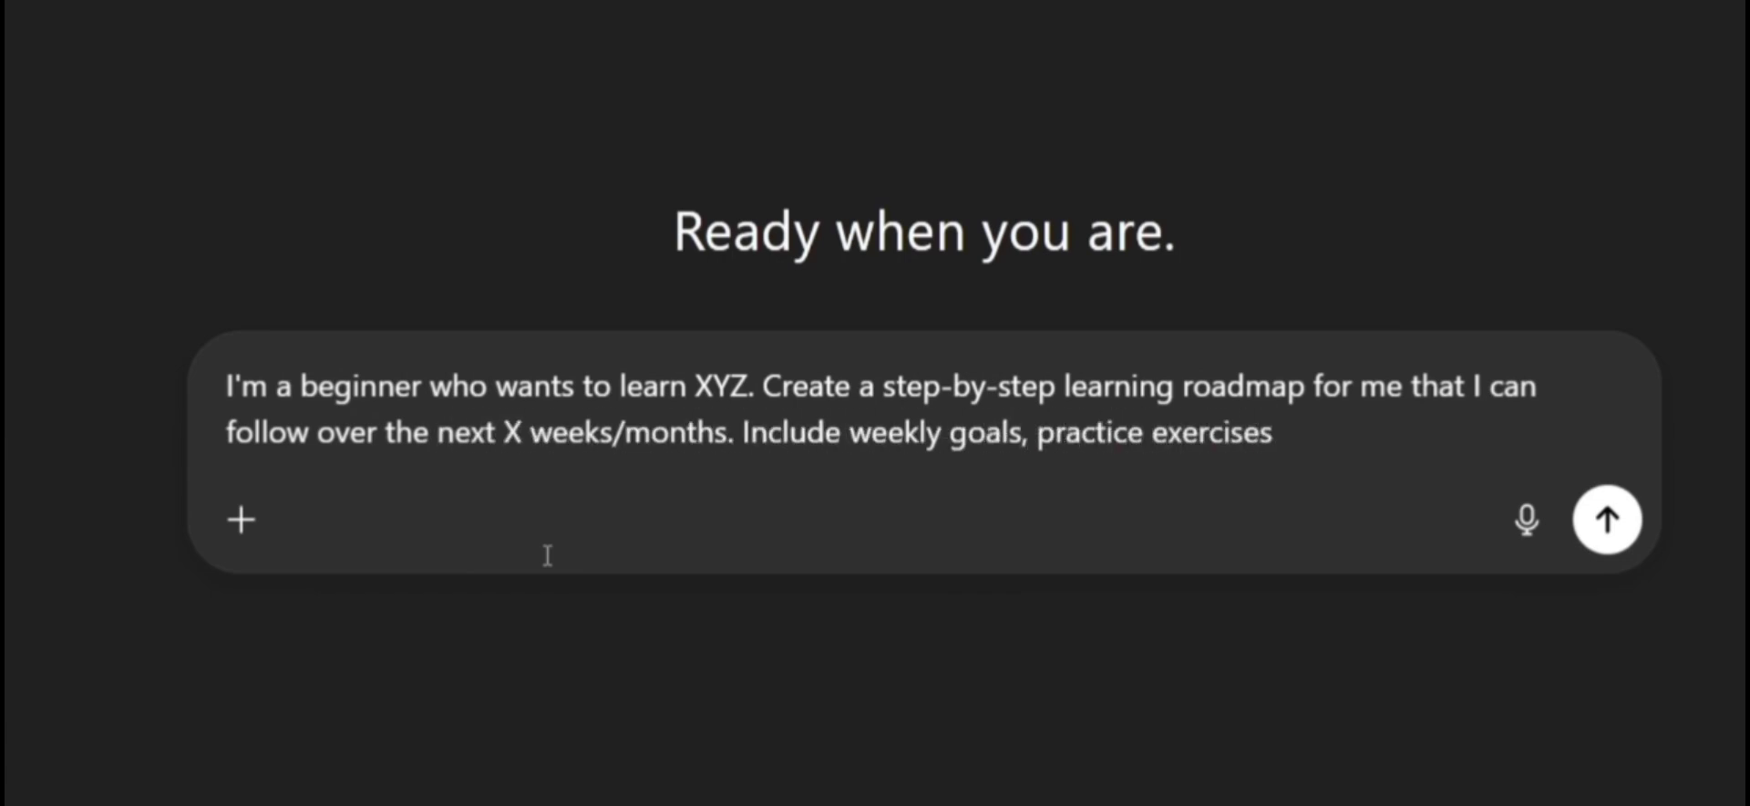
text(, and recommended resources)
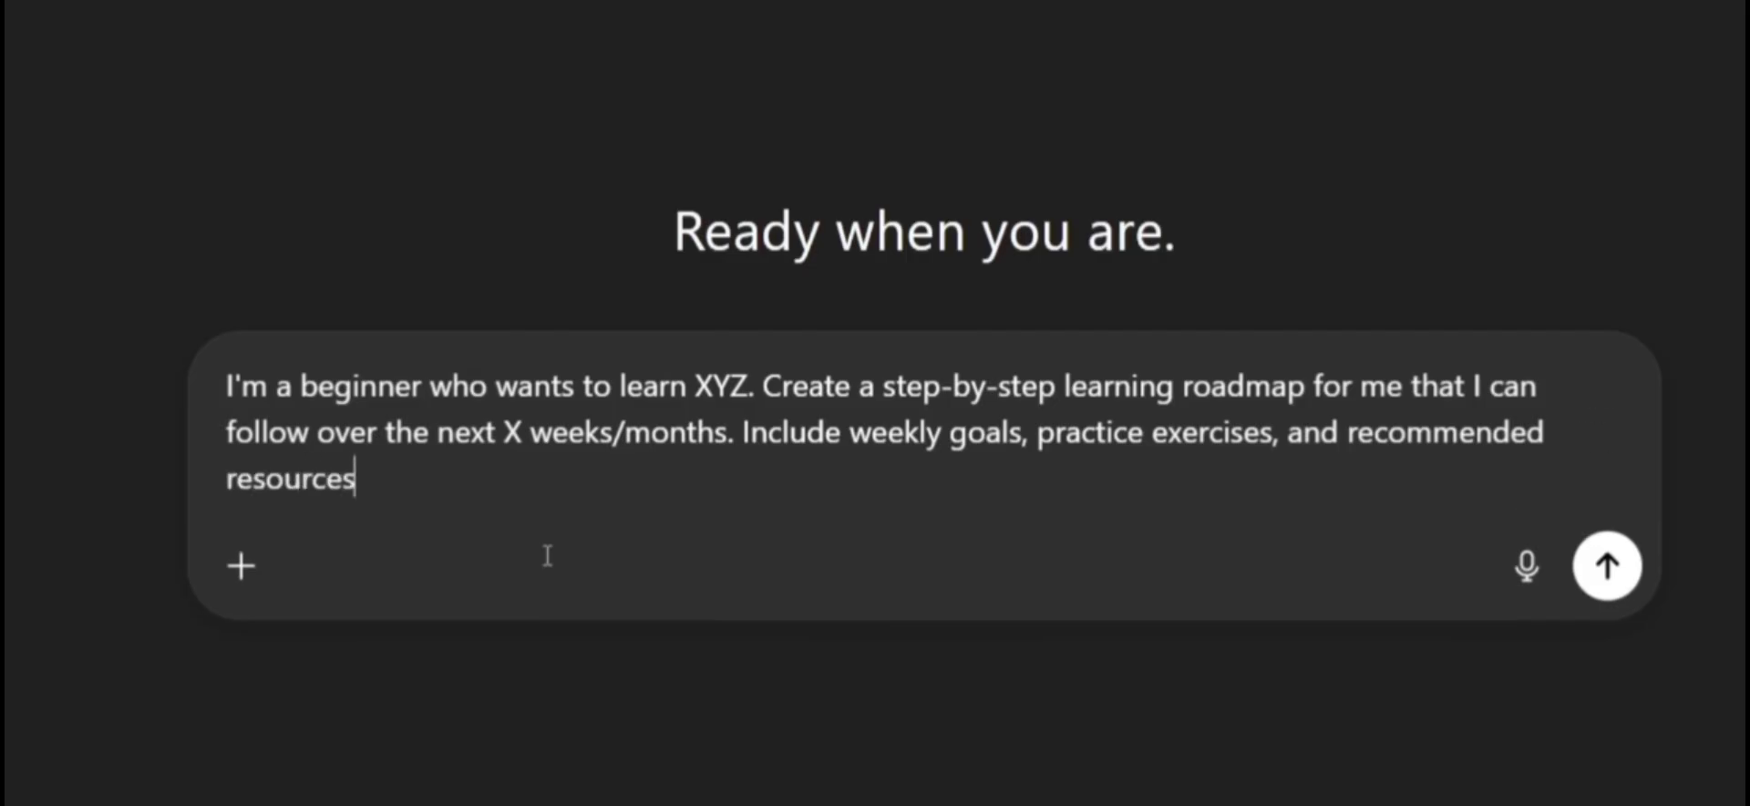
text(/tutorials that will help me progress )
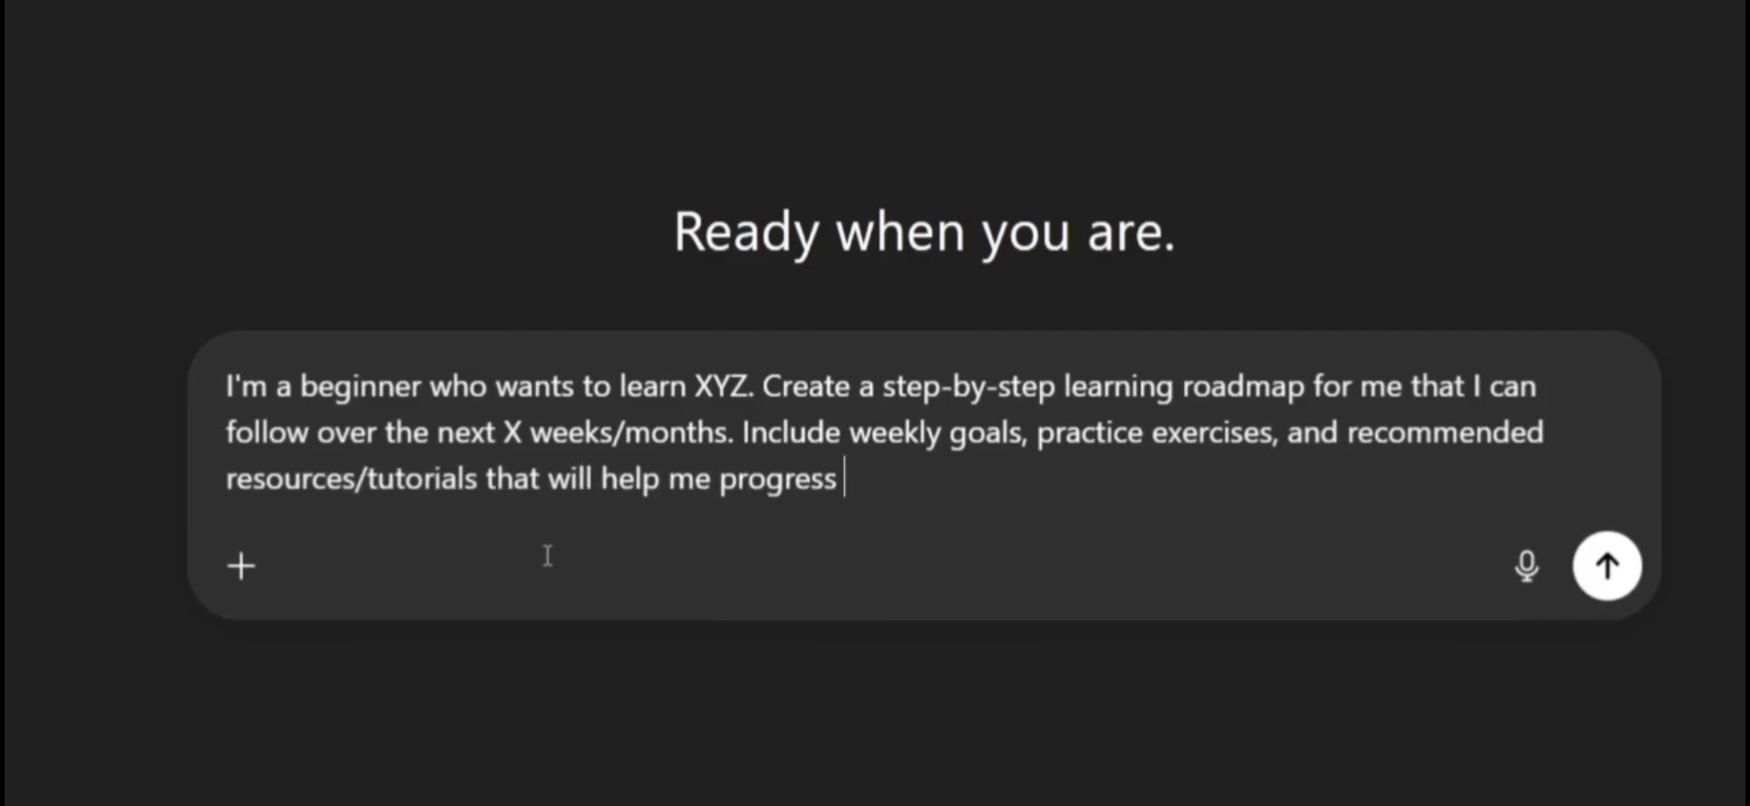
text(from beginner to intermediate.)
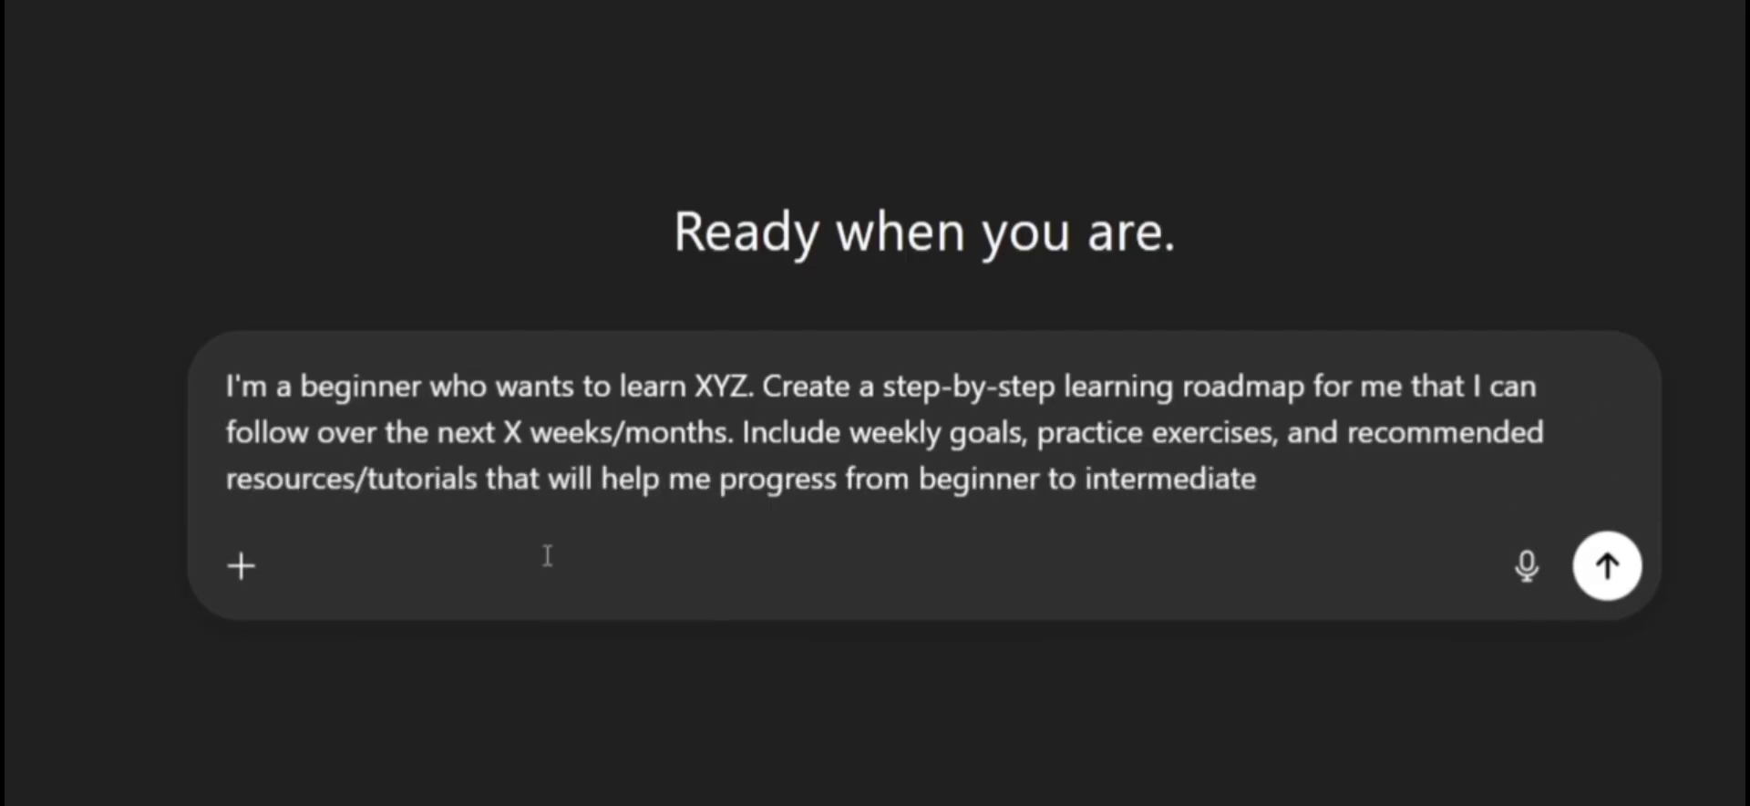
Replace the XYZ placeholder with Premiere Pro and the X weeks/months placeholder with 1 month, and submit the roadmap prompt.
double_click(750, 390)
key(BackSpace)
text(Premiere P)
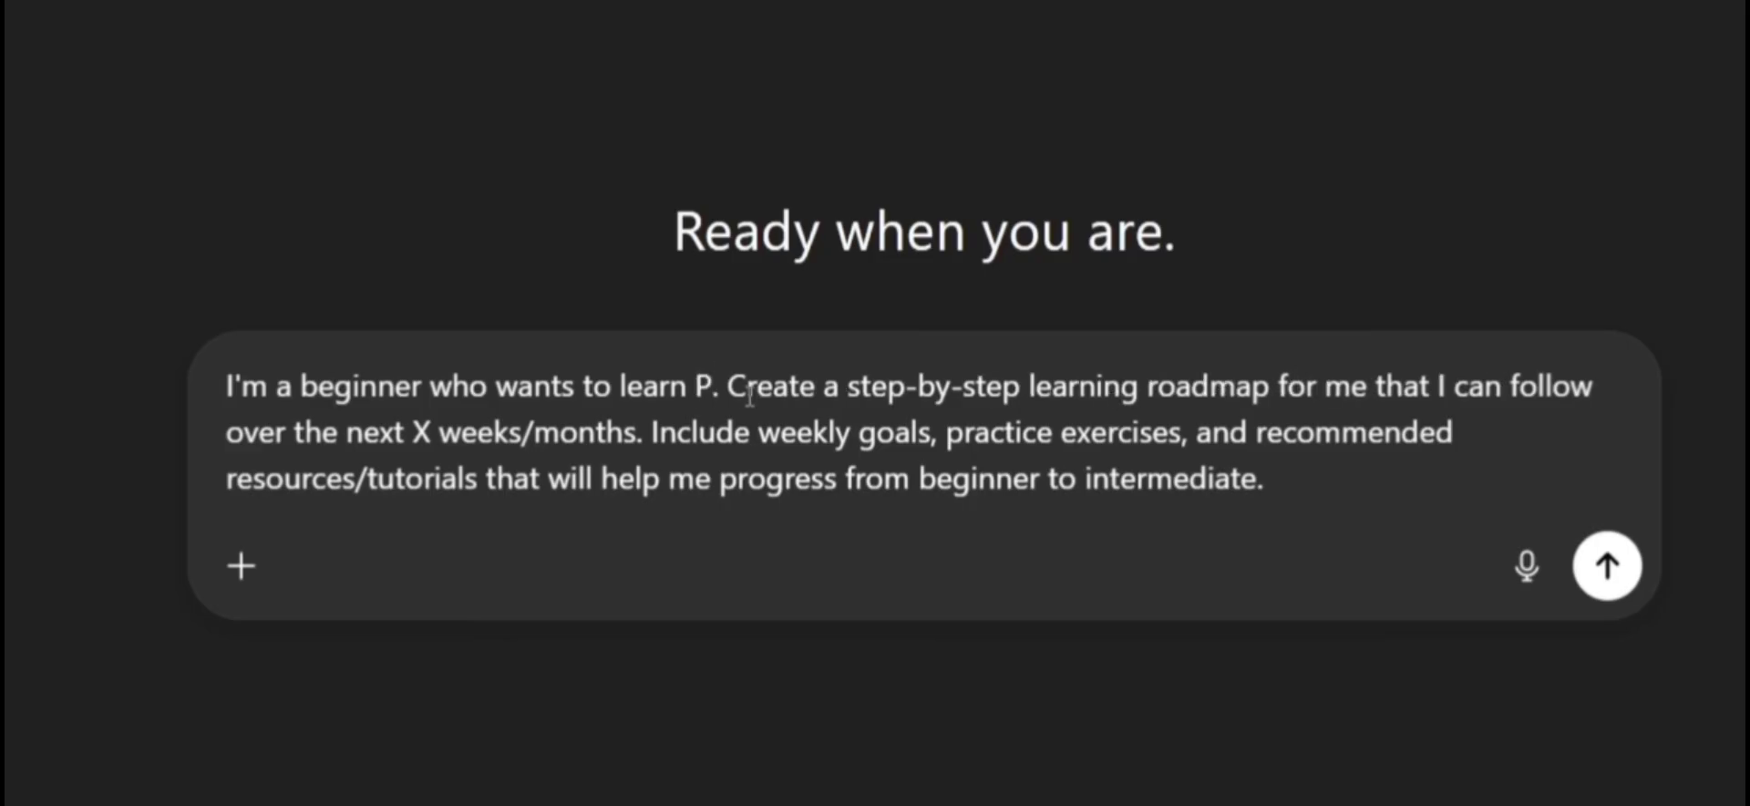
text(ro)
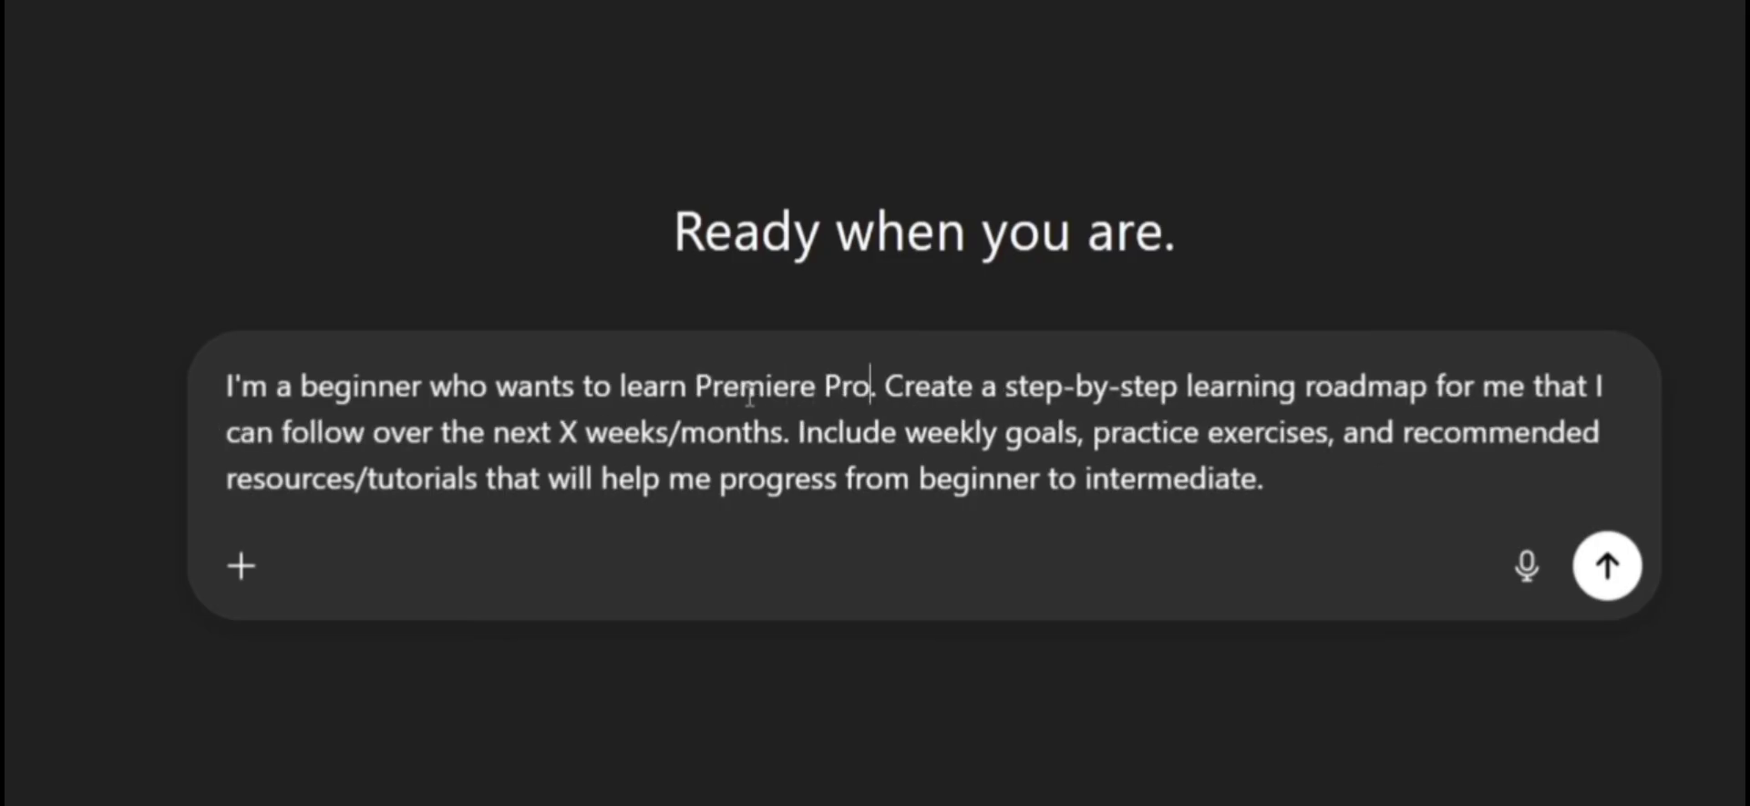
drag(559, 432, 772, 432)
text(1 month)
key(Return)
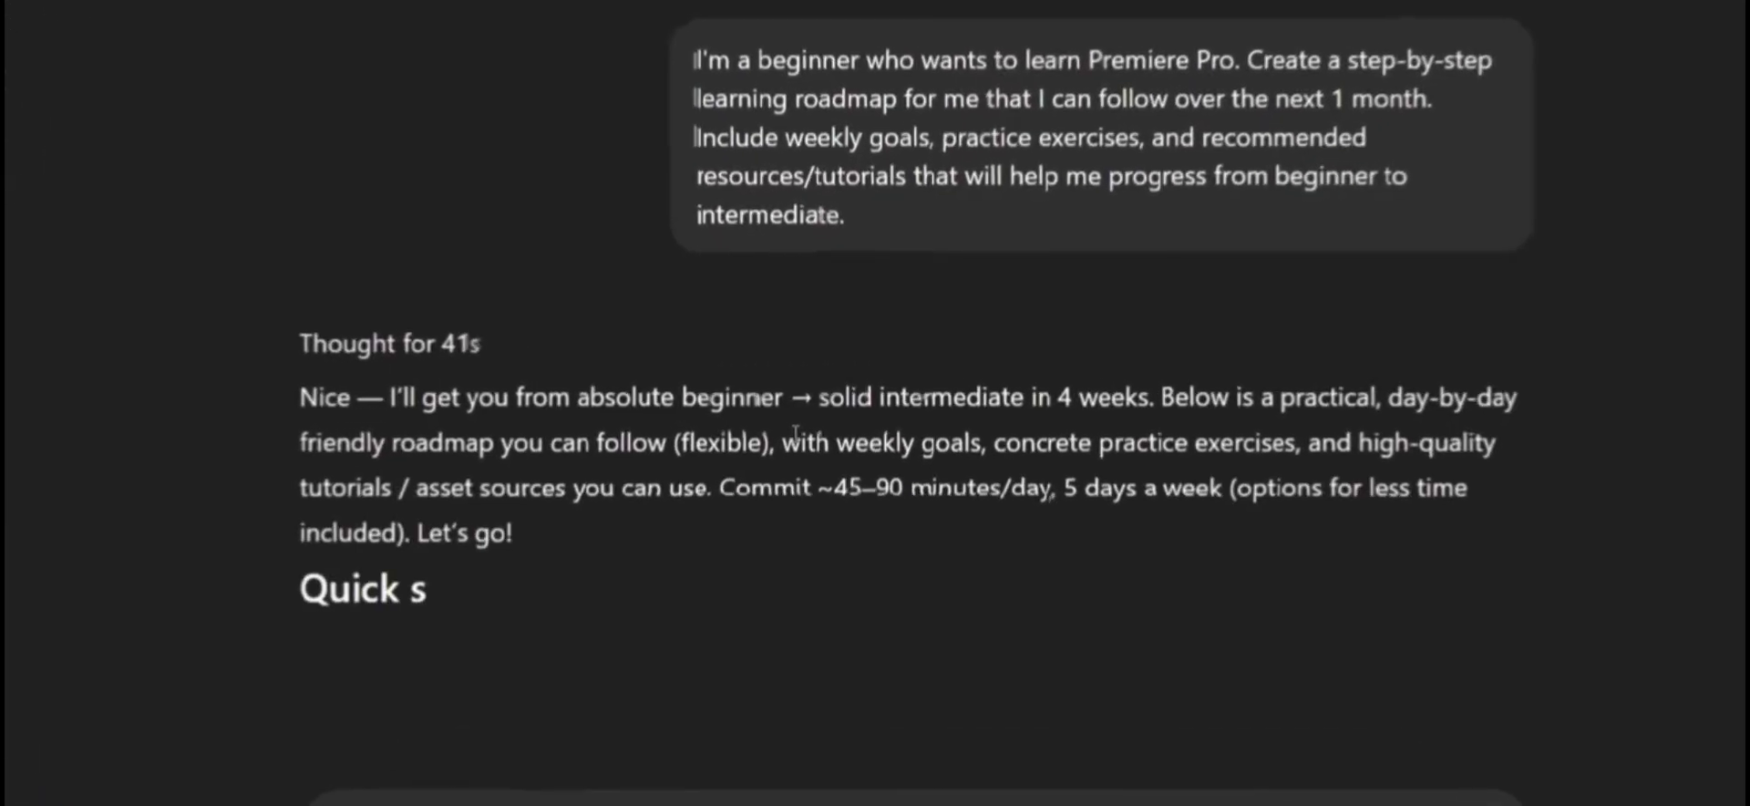
Review the generated Premiere Pro roadmap week by week, including daily plans, practice resources and the linked YouTube tutorial sources.
scroll(1111, 220, down, 8)
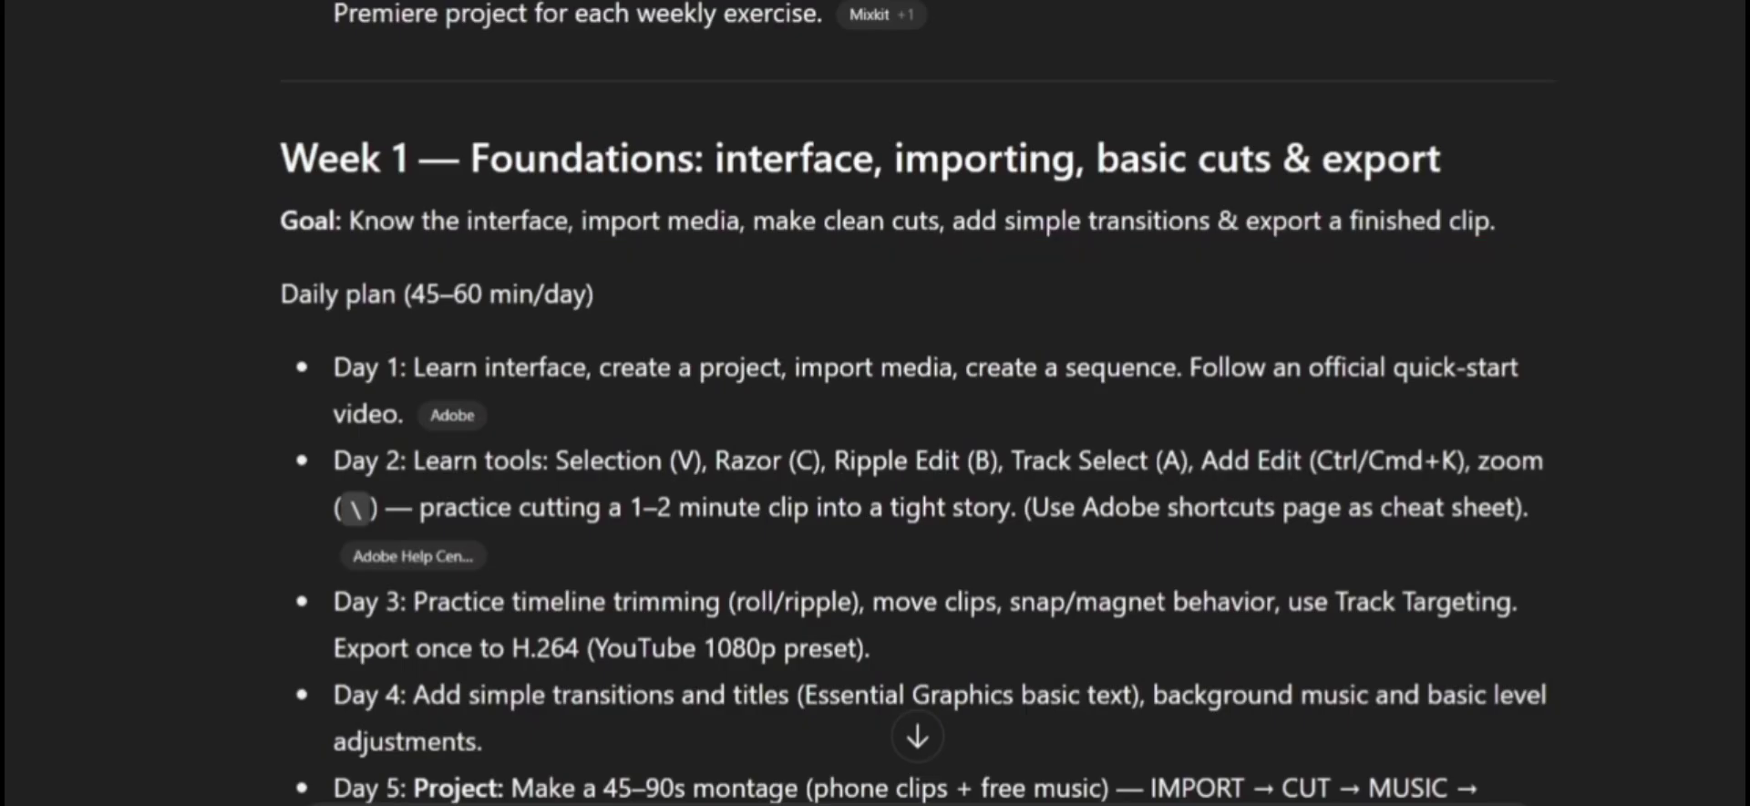
scroll(912, 456, down, 8)
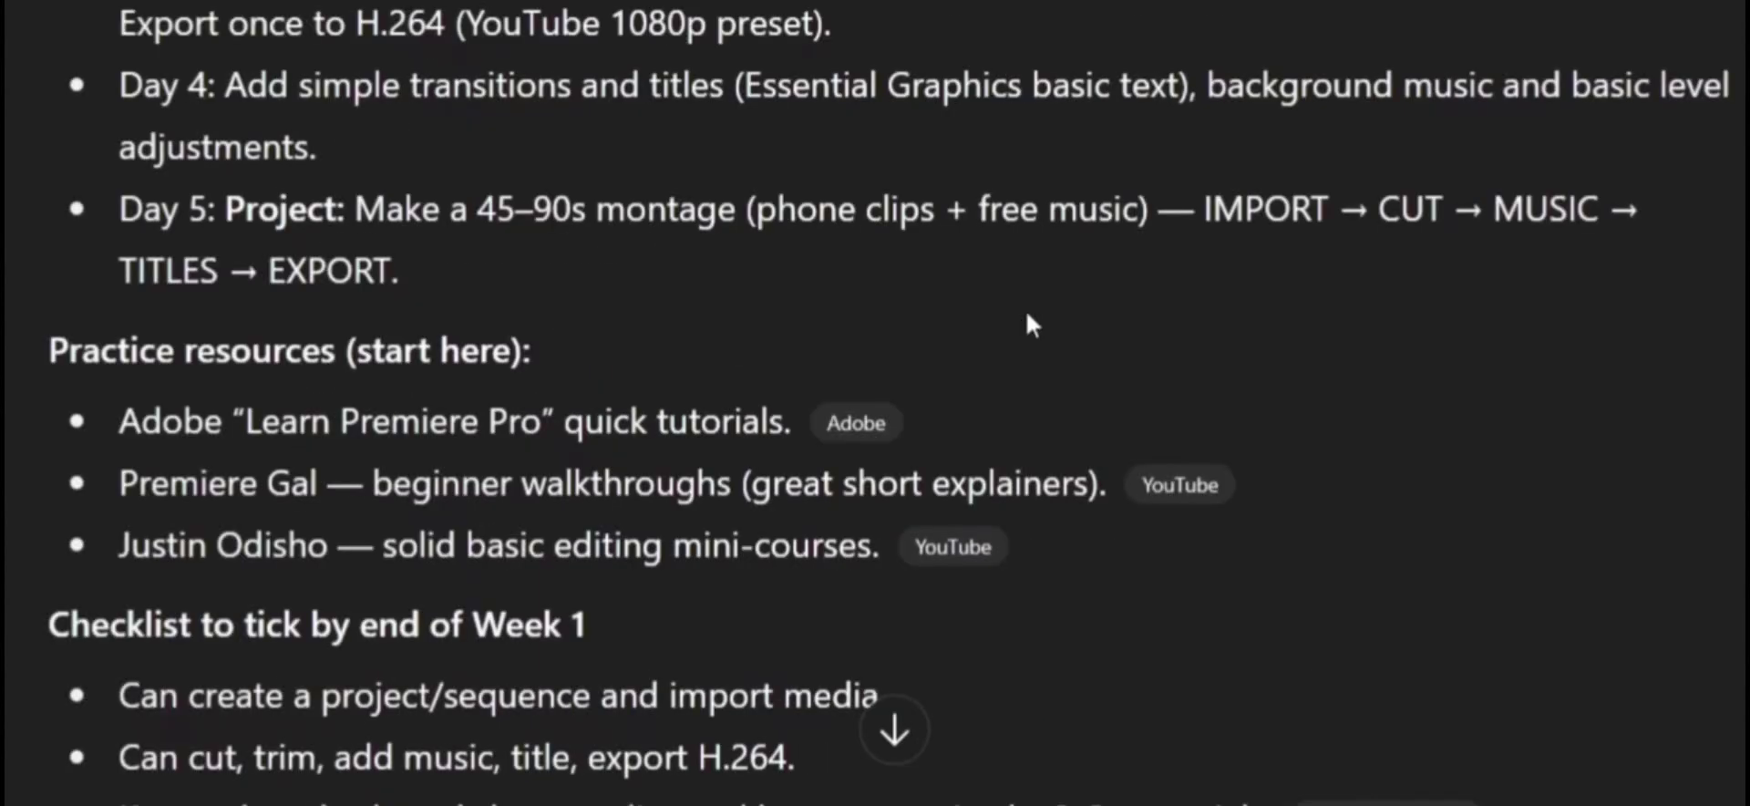
mouse_move(906, 508)
mouse_move(1167, 502)
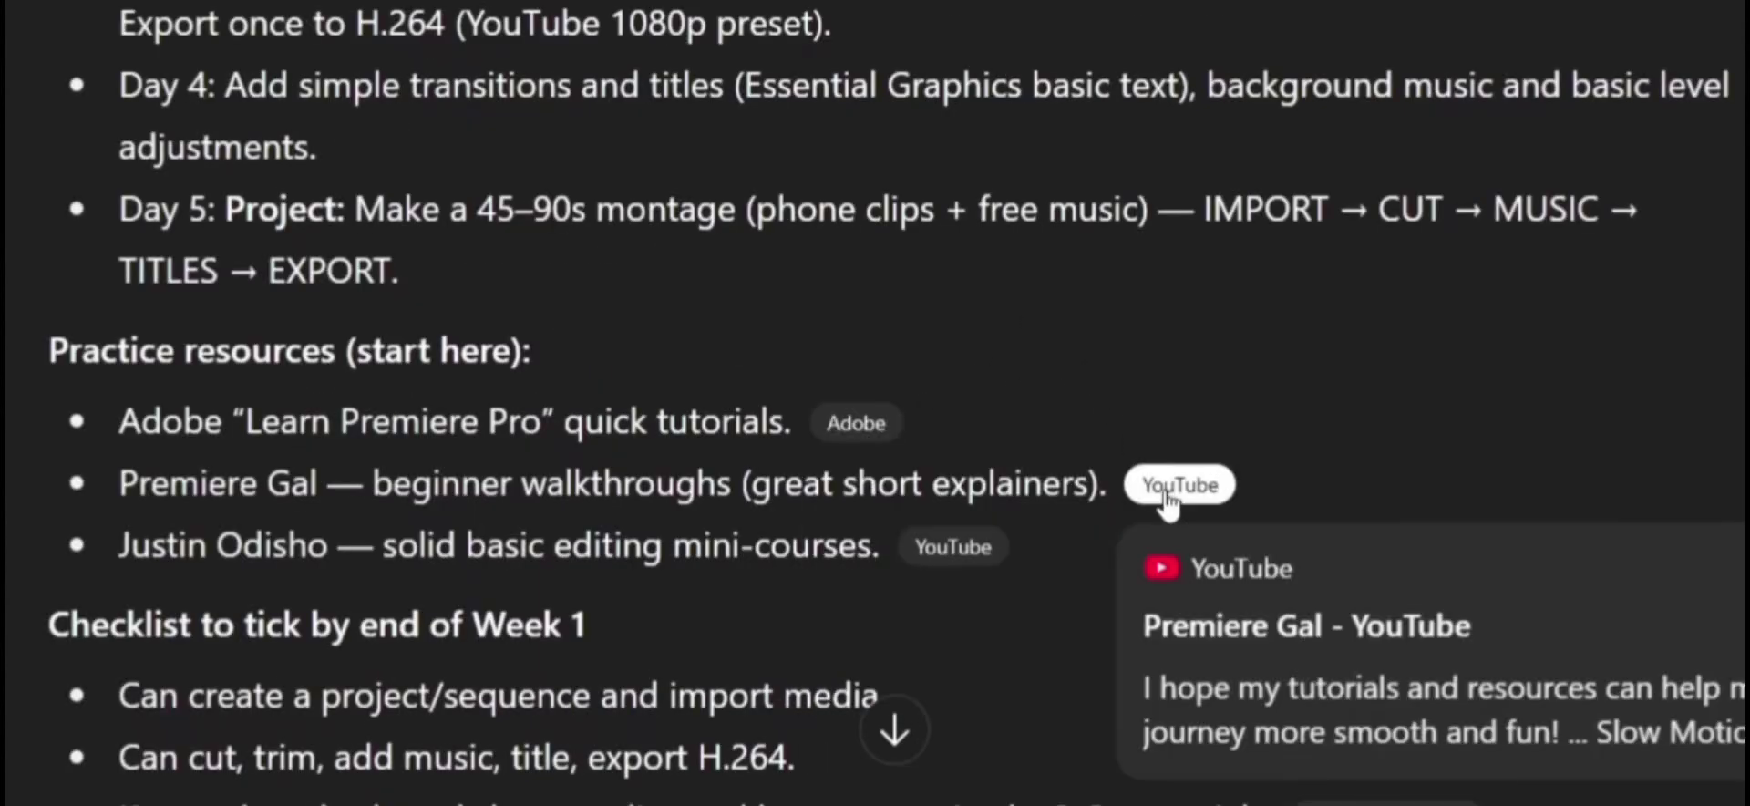
mouse_move(987, 570)
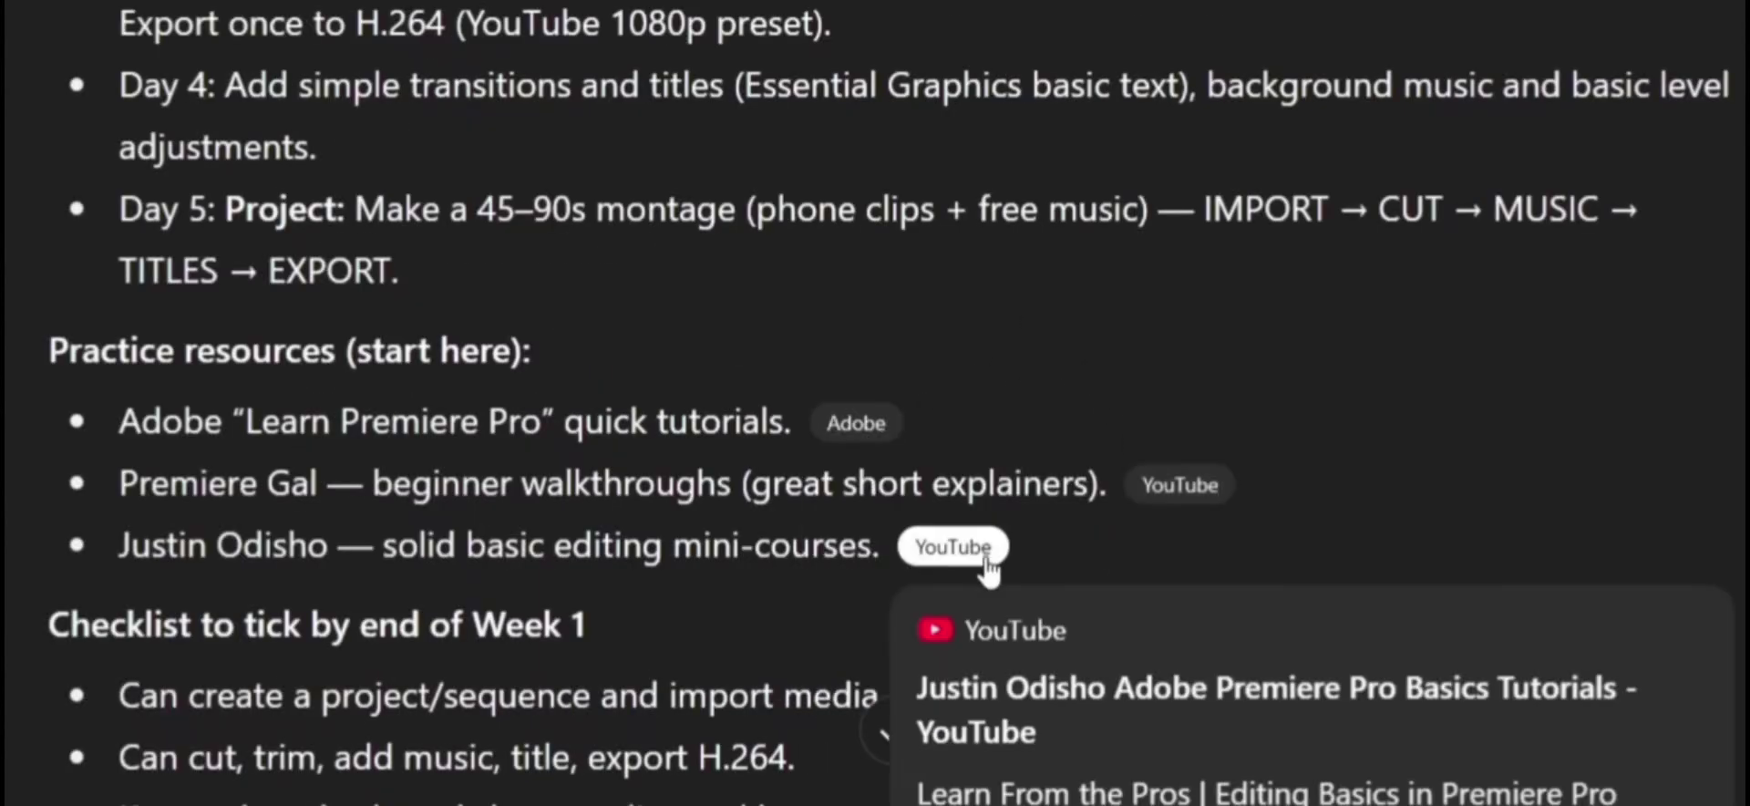
scroll(987, 570, down, 5)
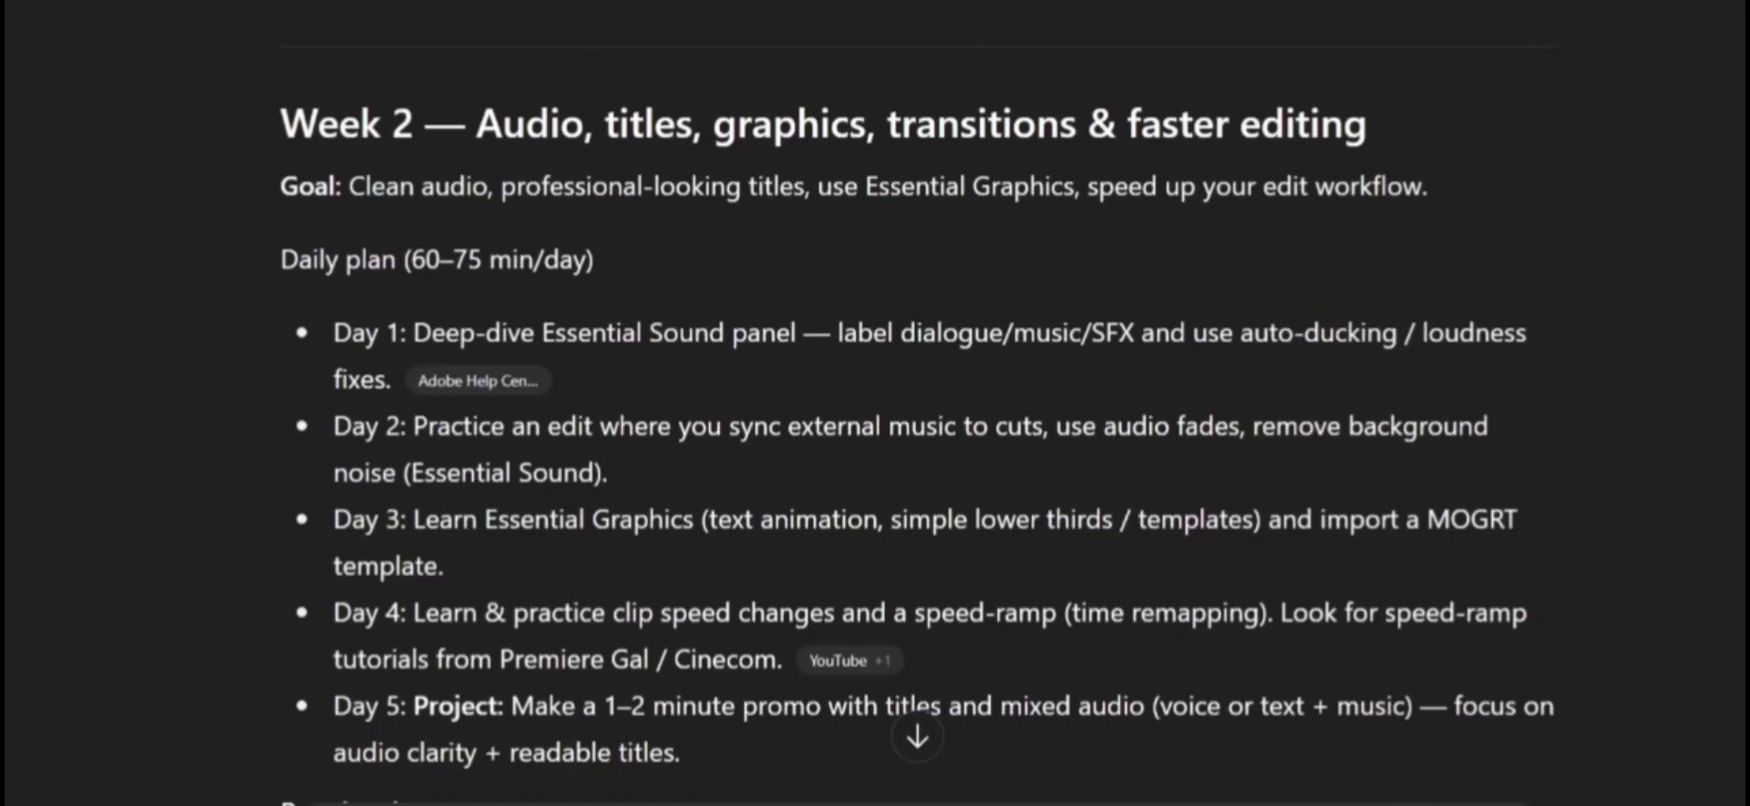
scroll(916, 401, down, 15)
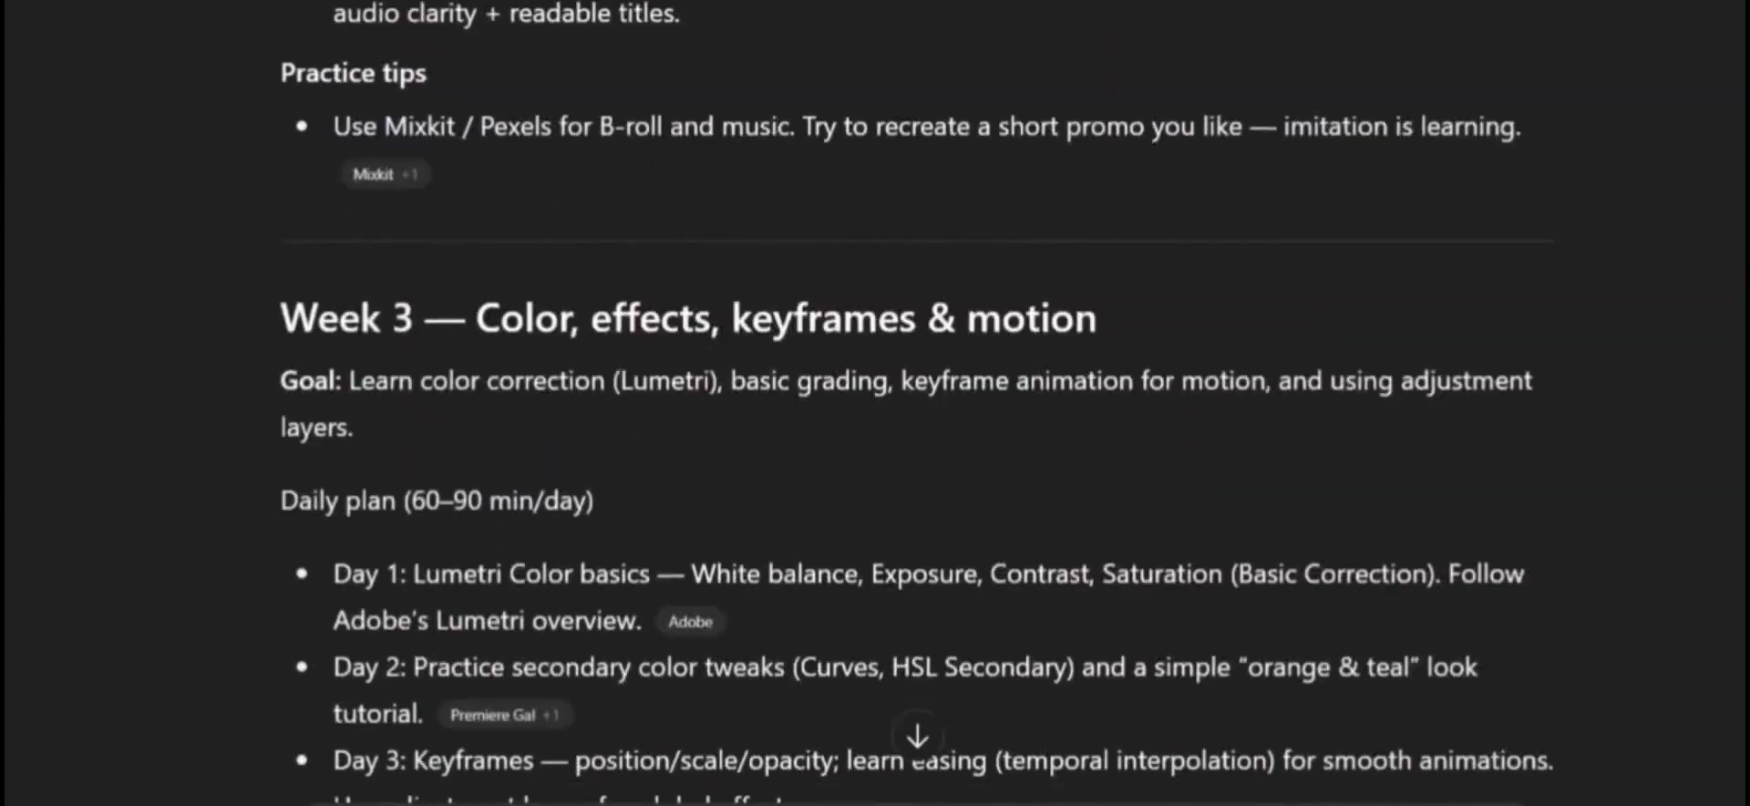
scroll(916, 401, down, 8)
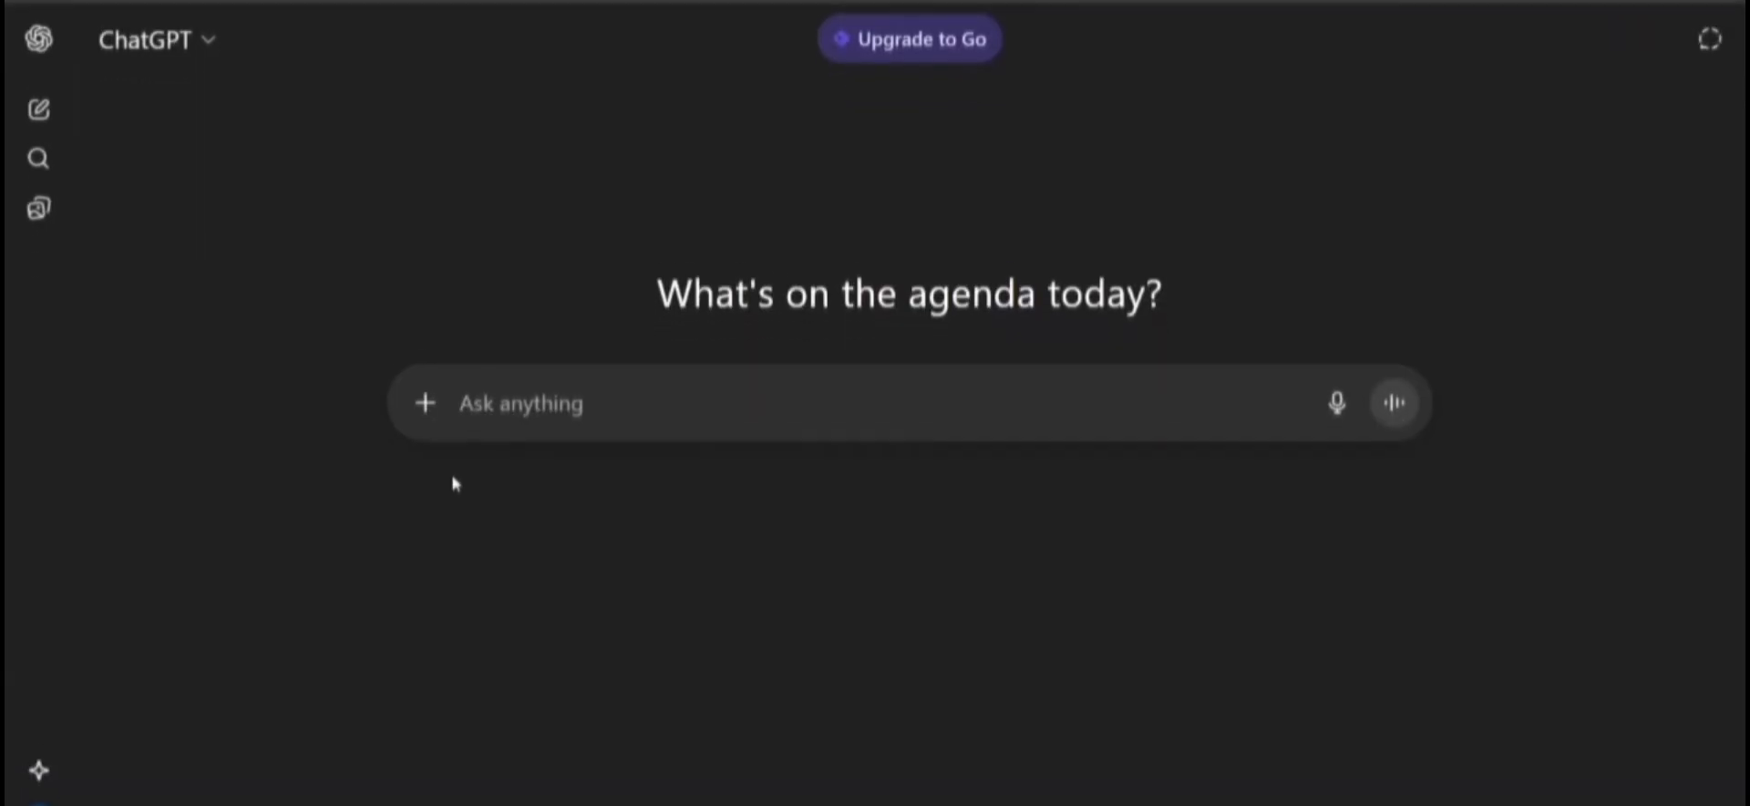
Attach the channel analytics spreadsheet Table data lifetime.csv to a new chat prompt.
click(426, 406)
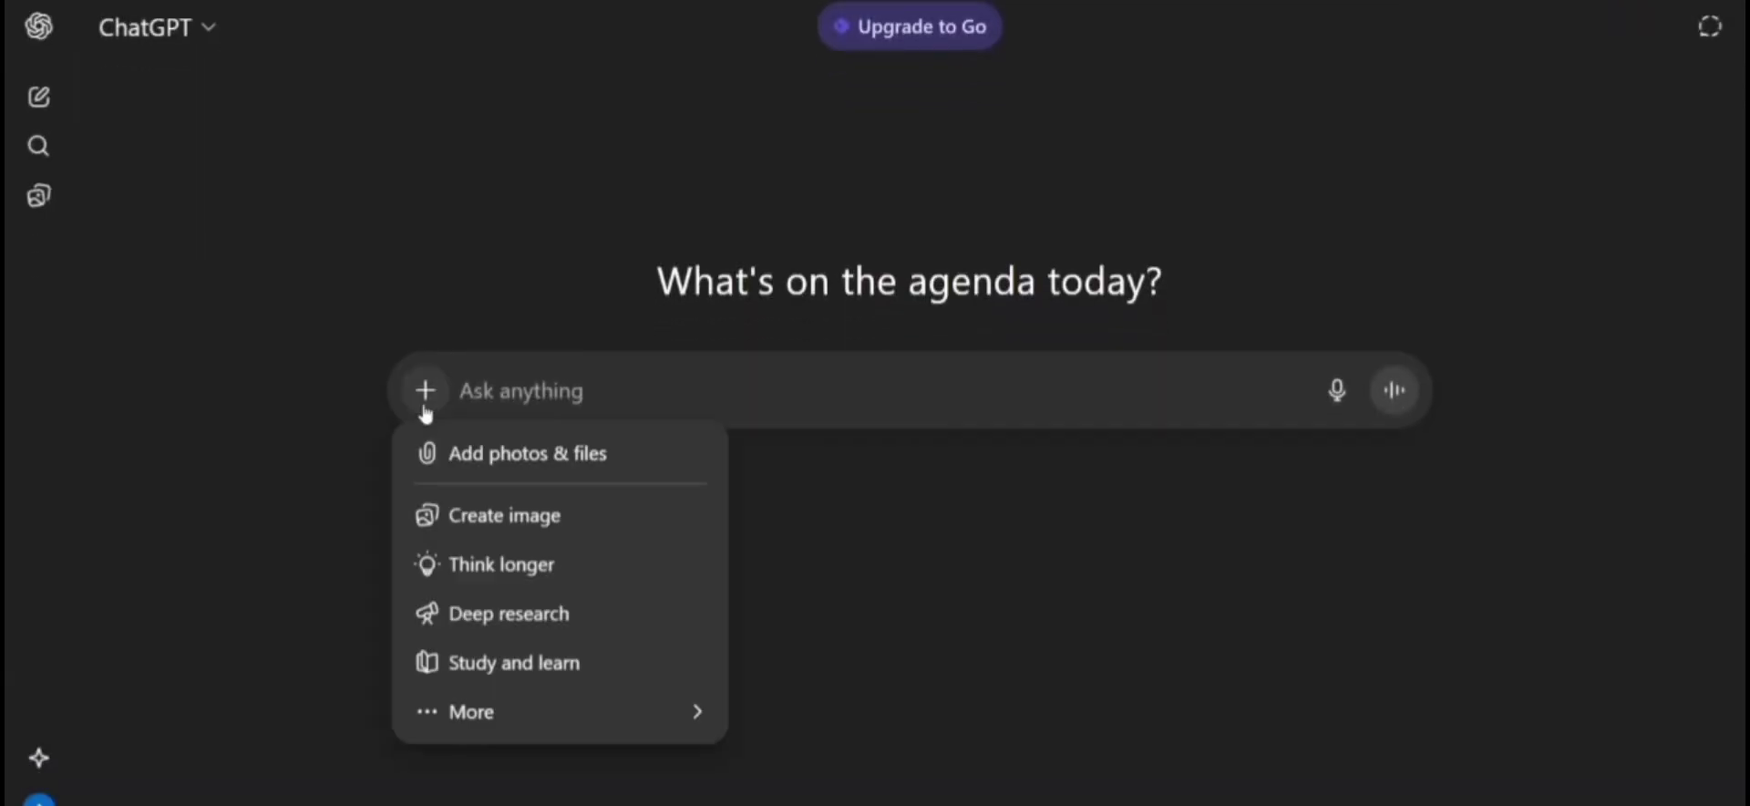
click(452, 472)
double_click(248, 146)
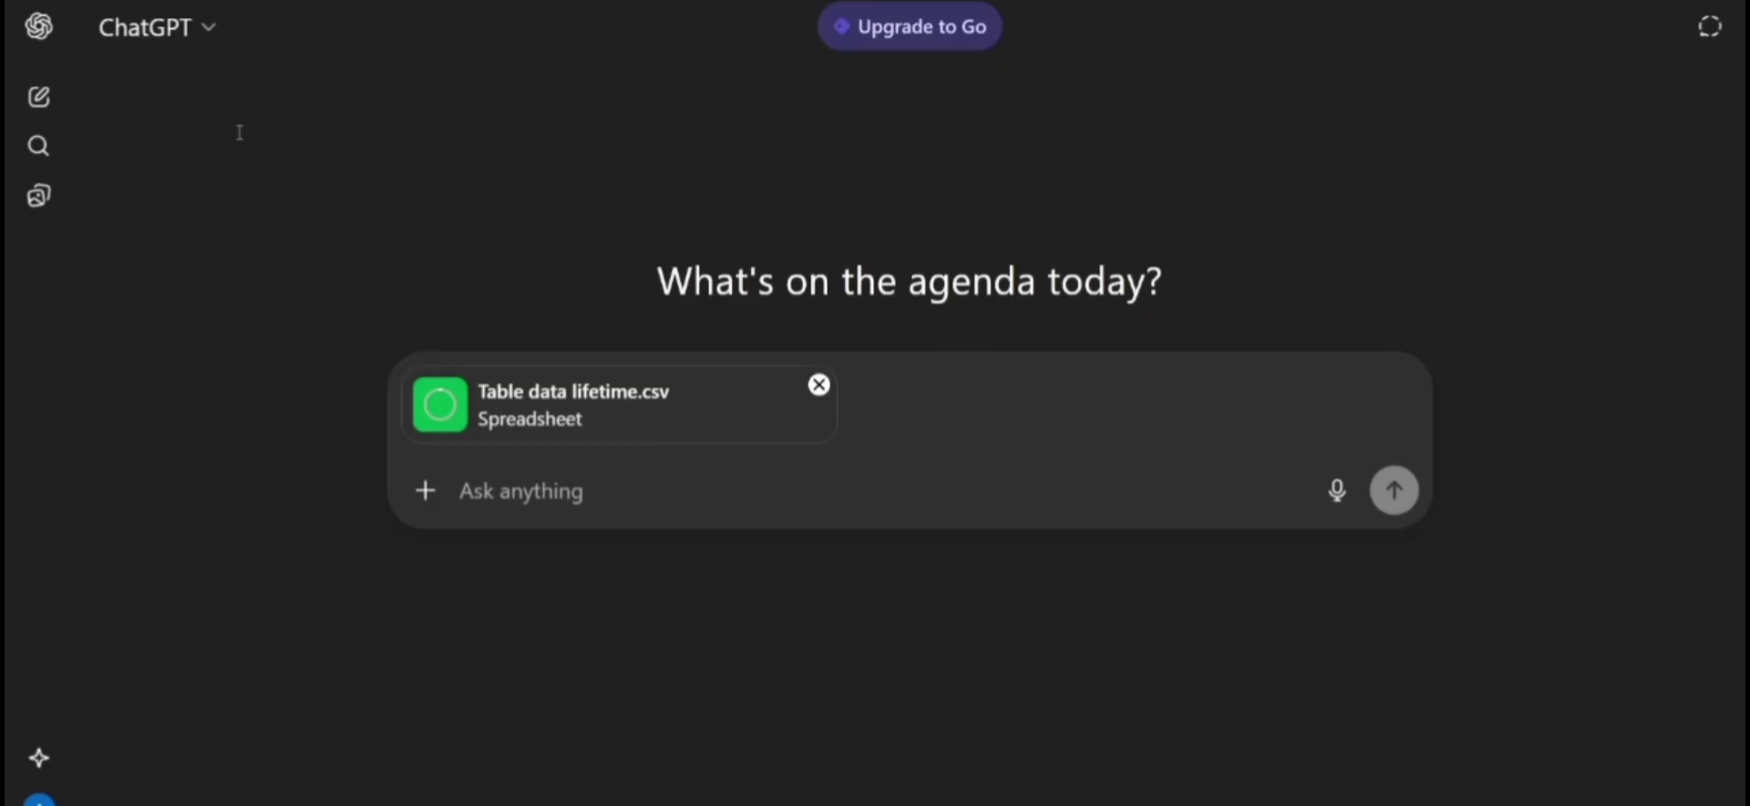
Ask from the CSV for average view-to-subscriber ratio, best video length, highest and lowest subscribers per 1000 views, top sub-gainer with below-average views, and most-viewed title length.
text(Based on the CSV data of my channel )
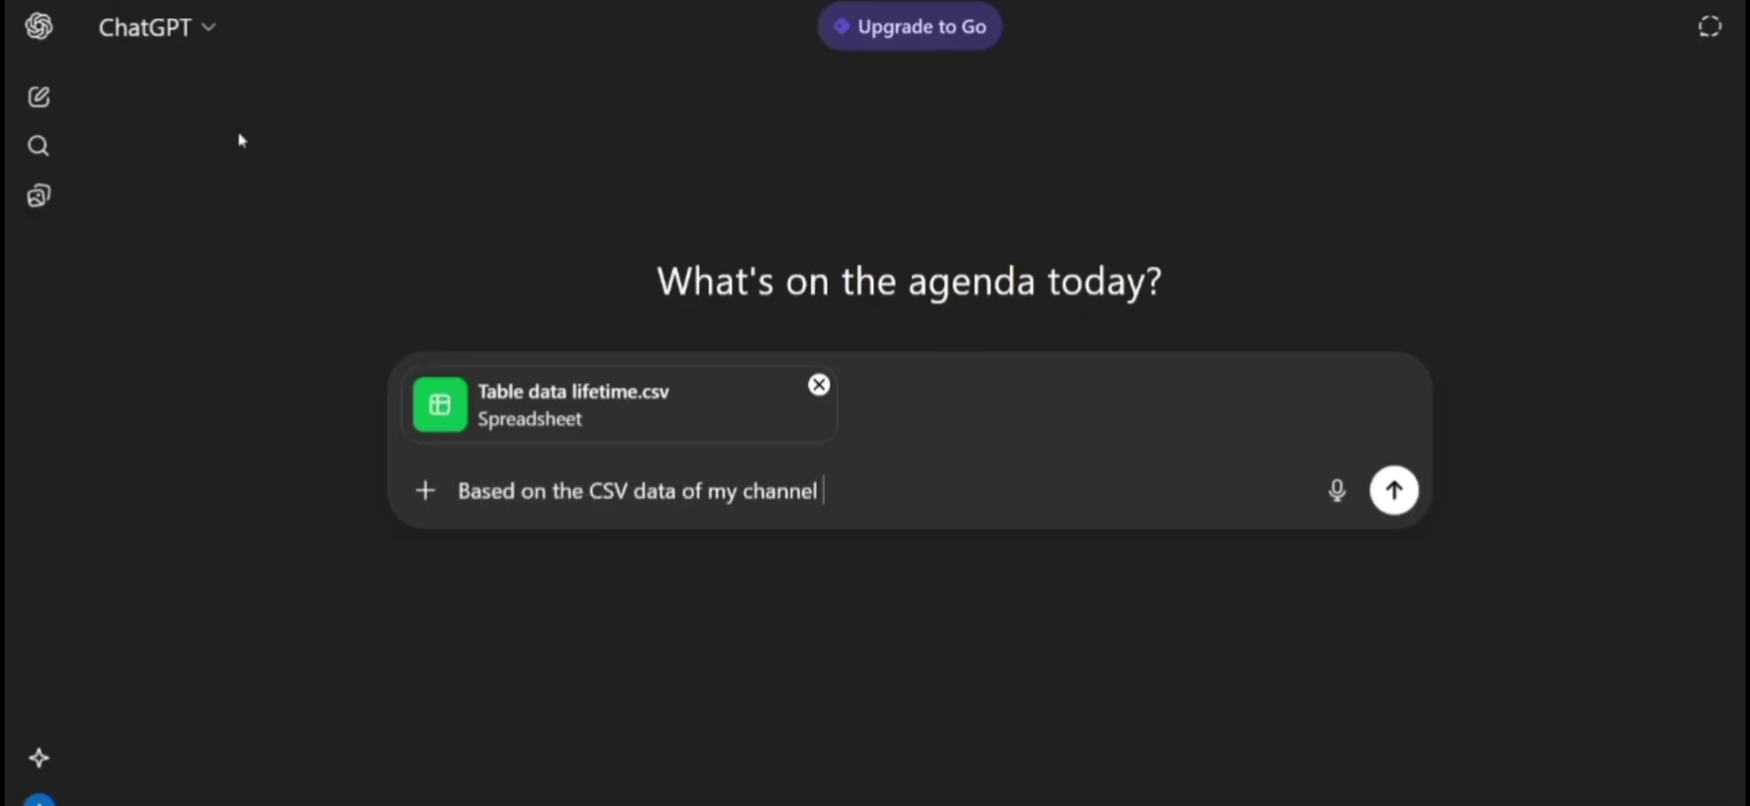
text(analytics, answer the following:)
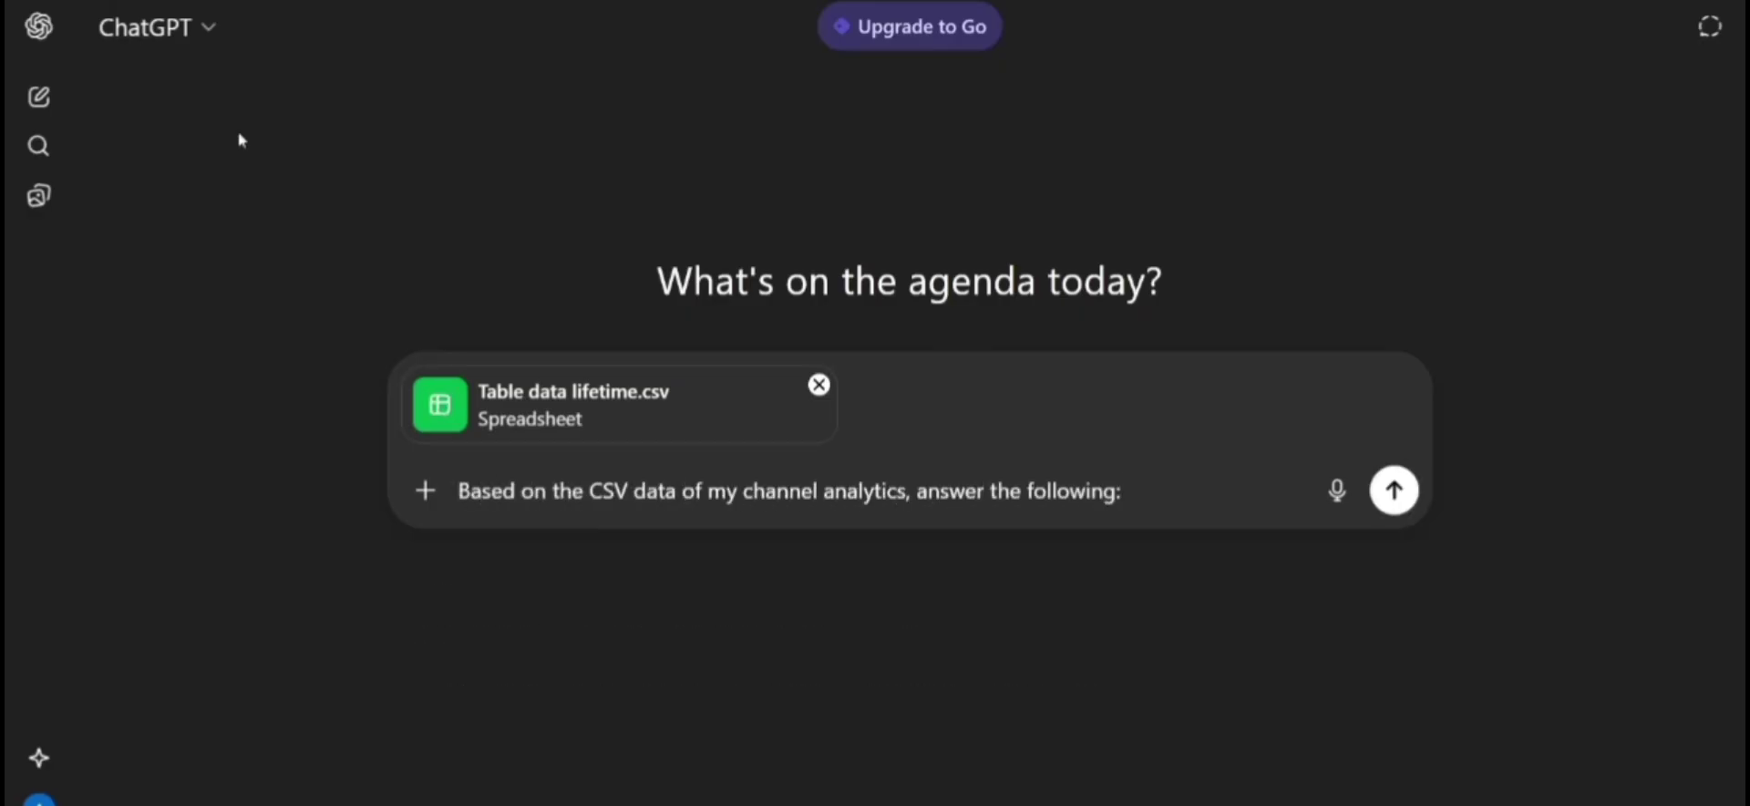
key(shift+Return)
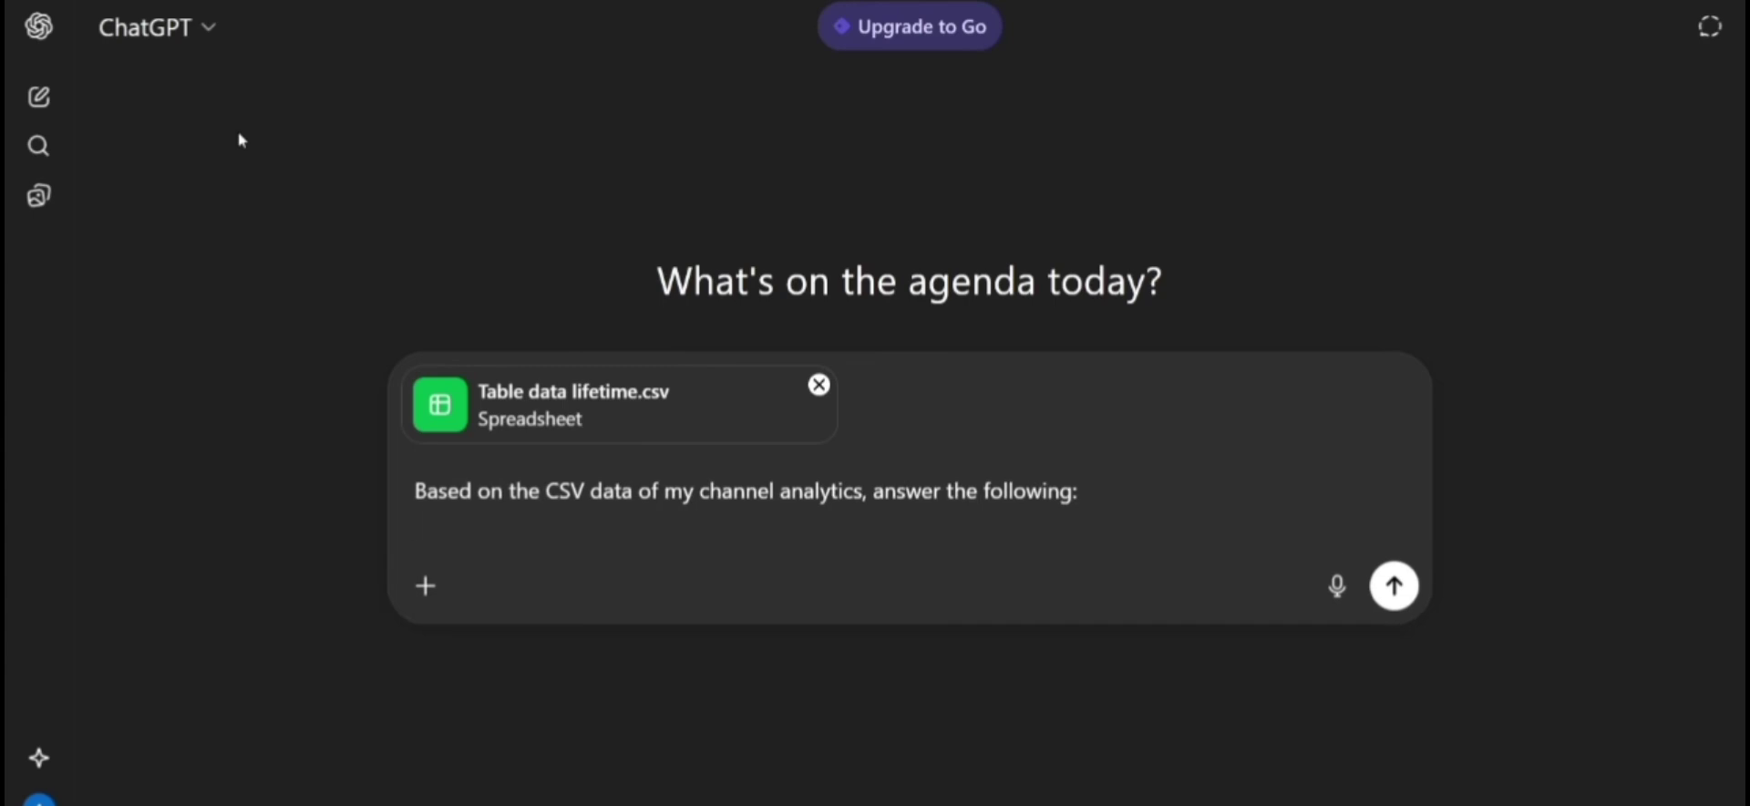
text(1. What's my average view-to-subscriber ratio? 2. What video length performs the best on my channel? 3. Which video has the highest subscribers gained per 1000 views? 4. Which video has the lowest subscribers gained per 1000 views? 5. Which video brought more subs despite having below average views? 6. What title length gets the most views?)
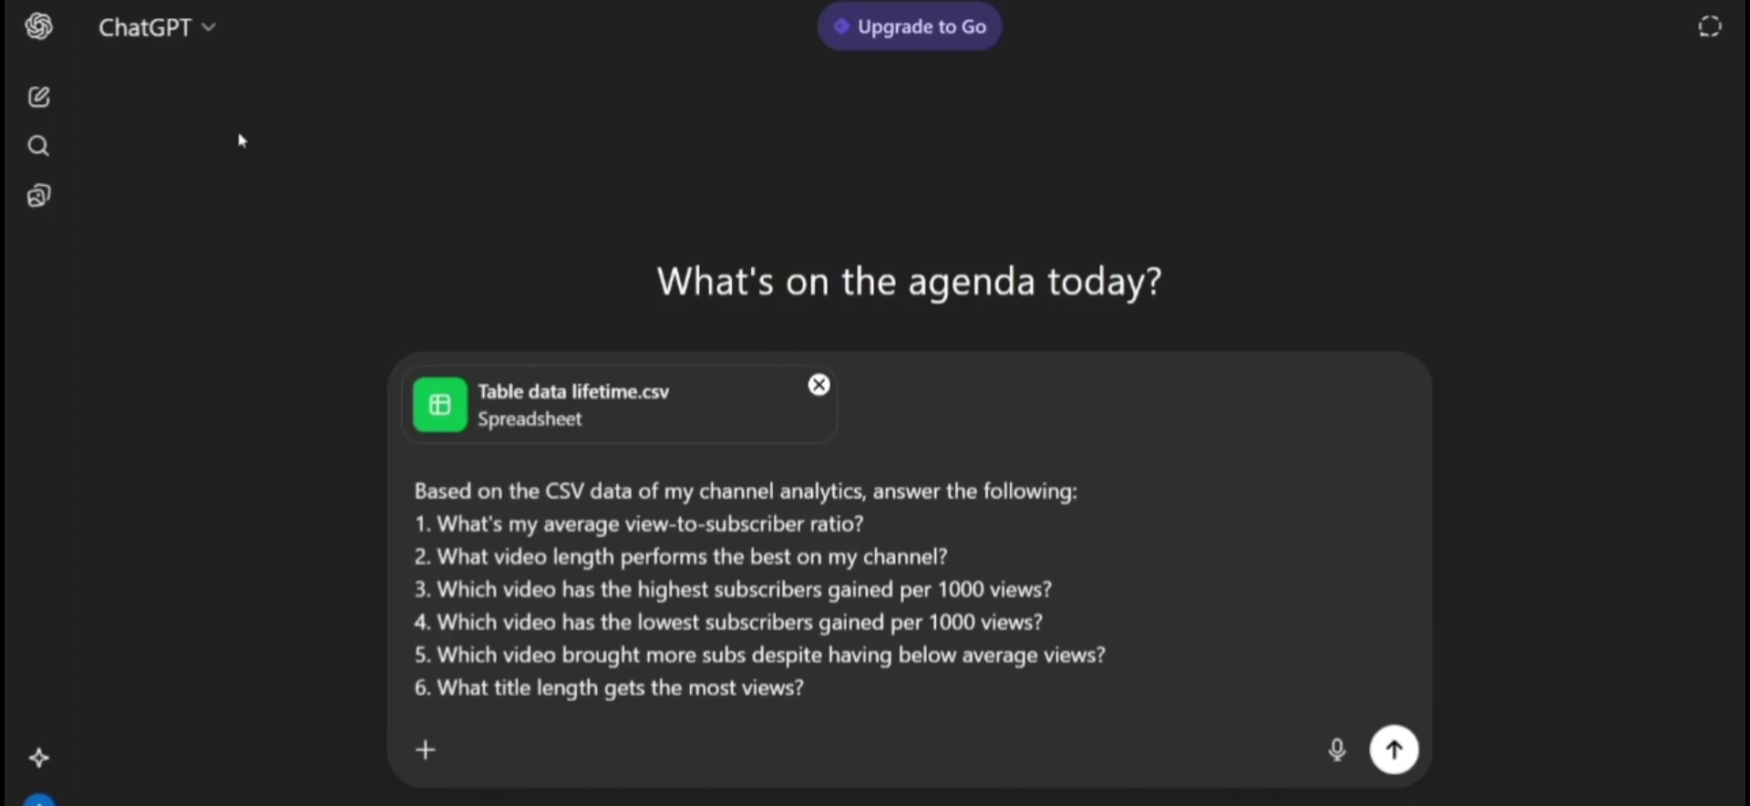
key(Return)
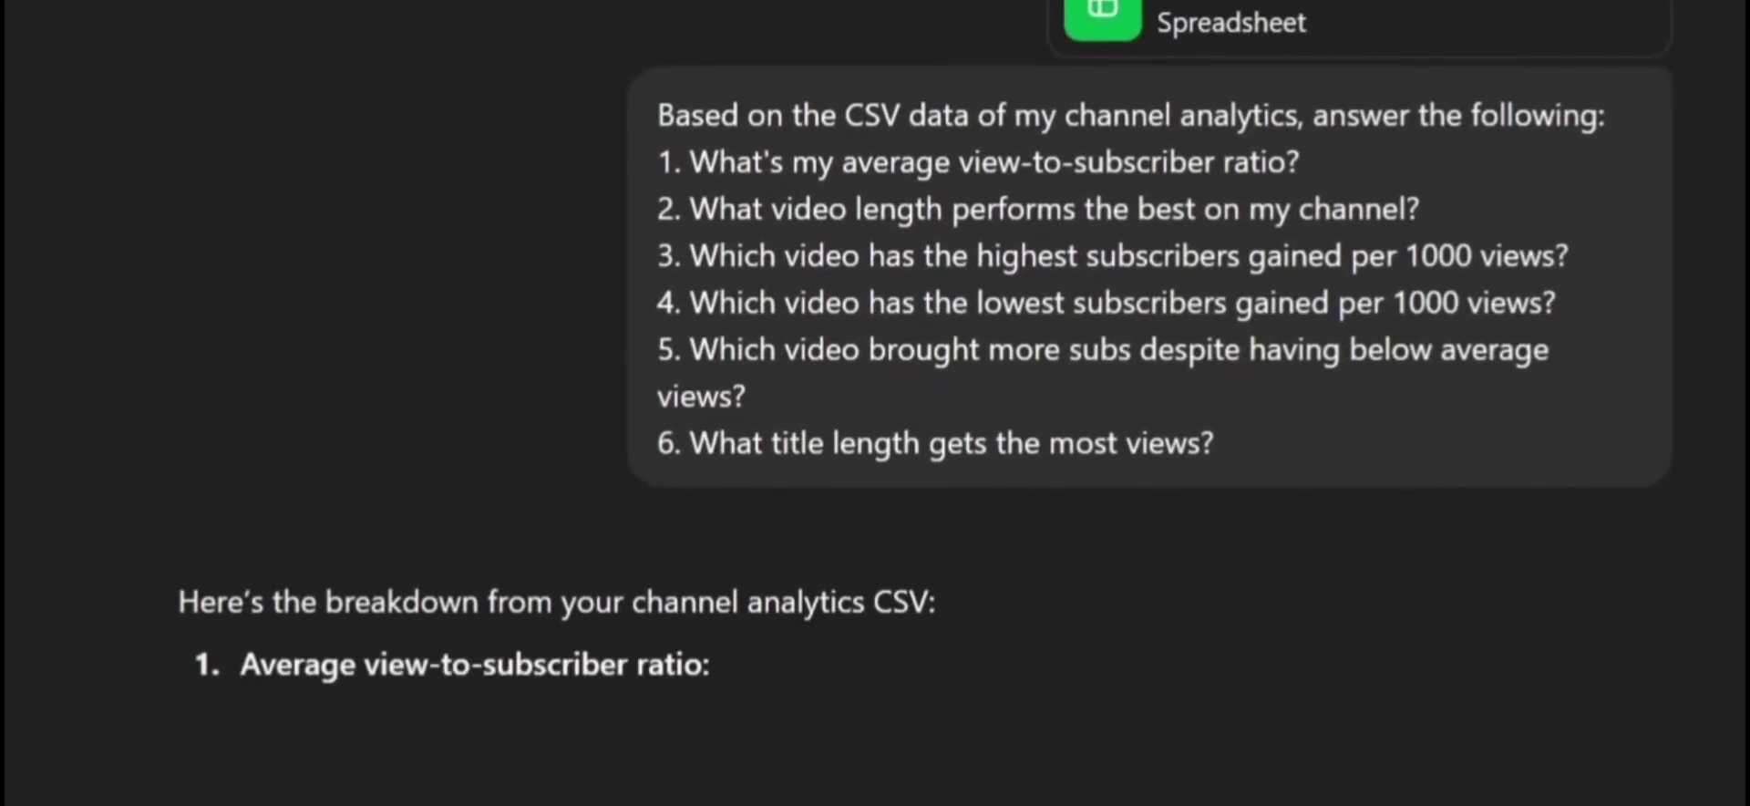
scroll(925, 403, down, 3)
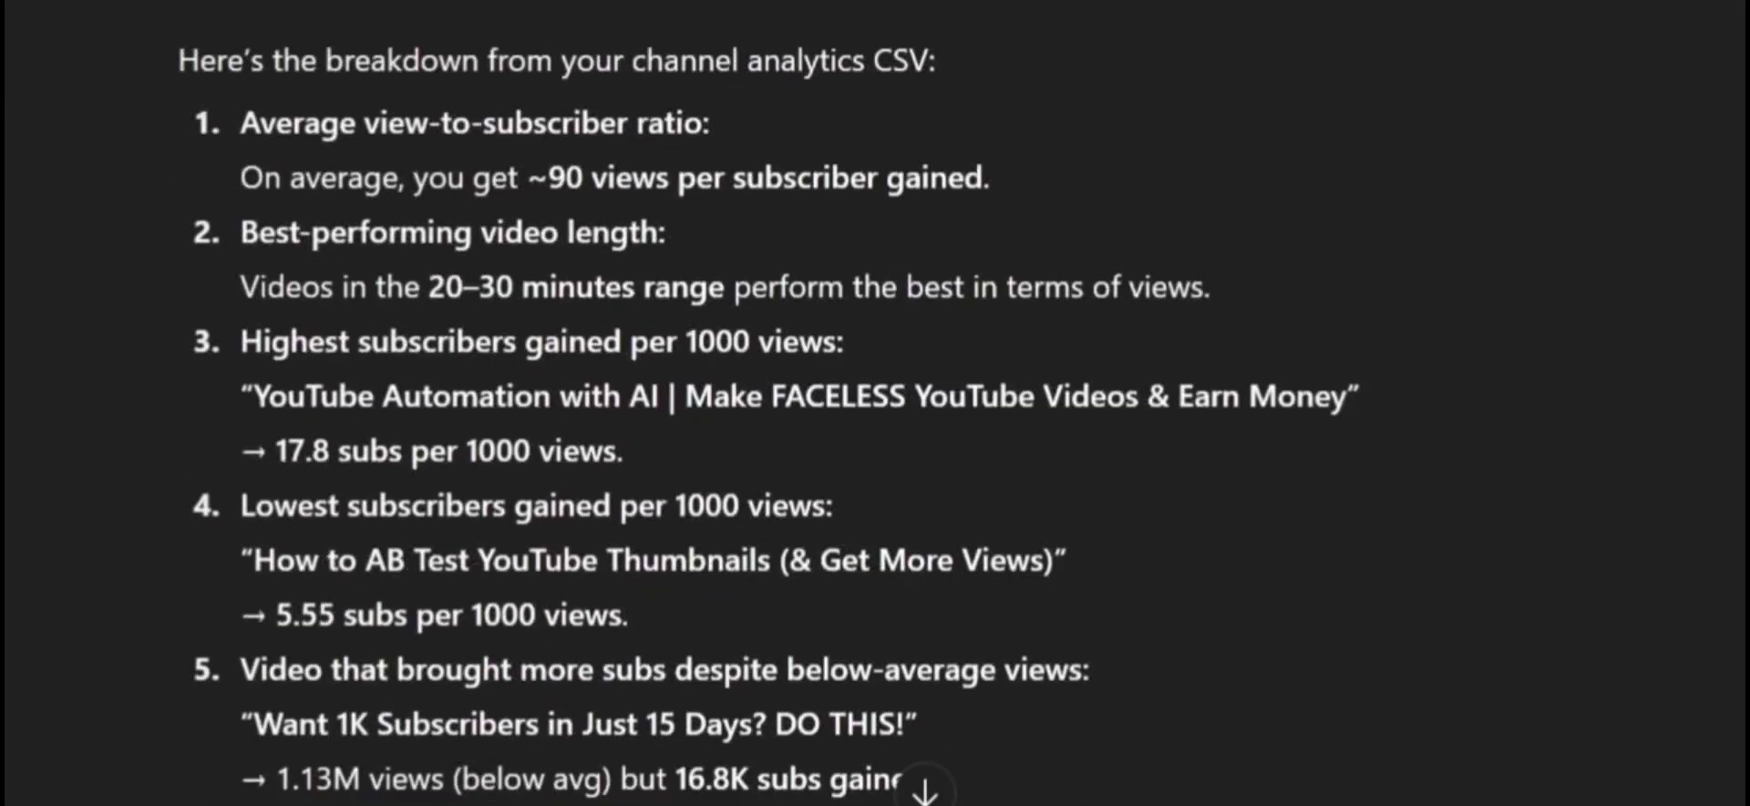